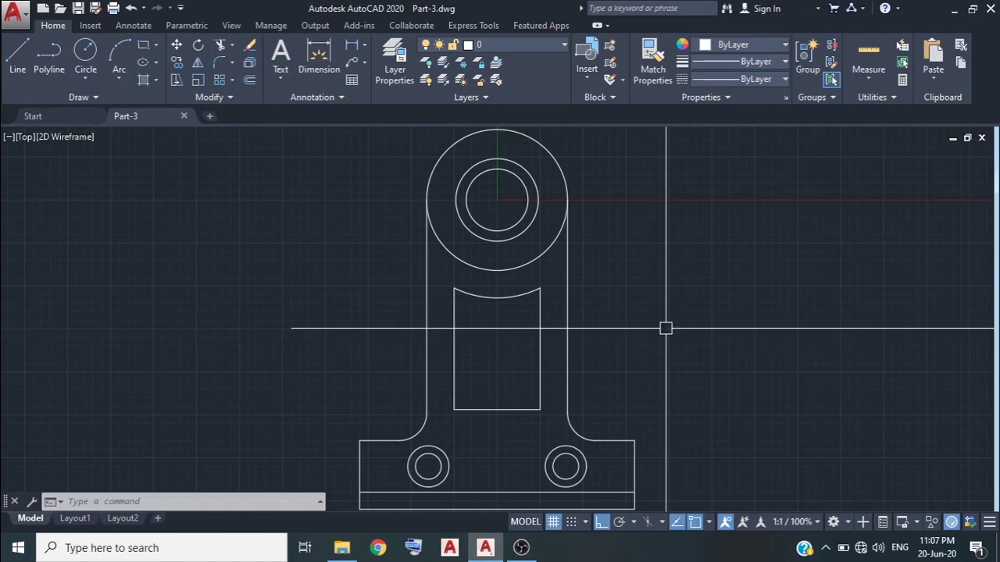
# Switch the ribbon to the Annotate tab to reach the dimensioning tools
pyautogui.click(133, 25)
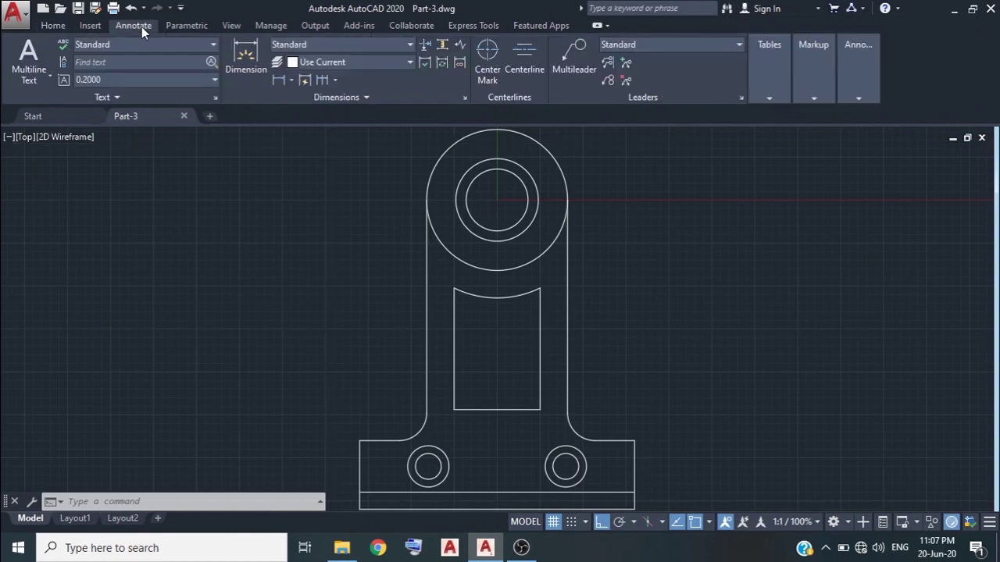
# Add a vertical 18.0000 linear dimension from the base's lower-right corner to the top circle's centre
pyautogui.click(290, 80)
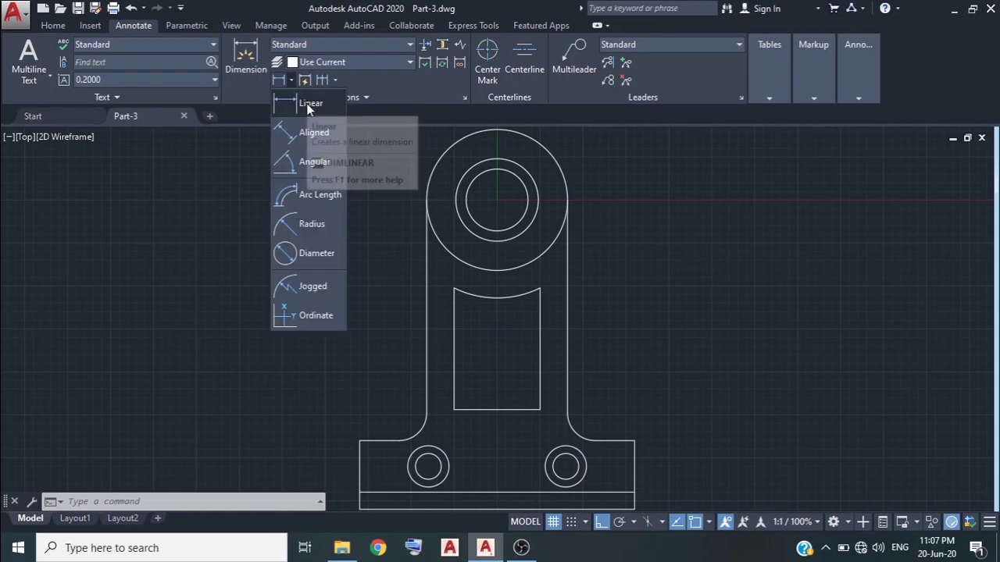
pyautogui.click(307, 103)
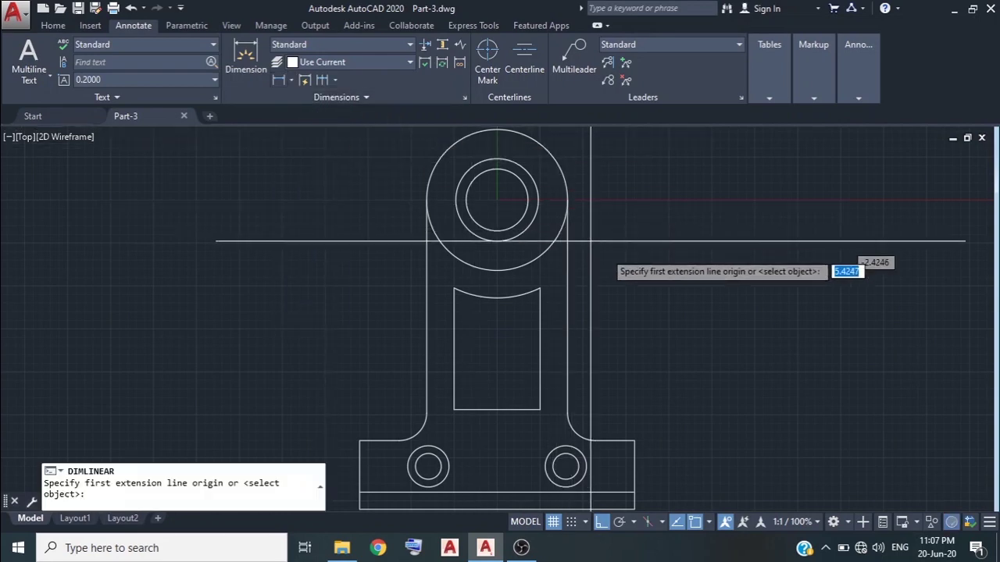
pyautogui.moveTo(672, 294); pyautogui.dragTo(617, 273, button='middle')
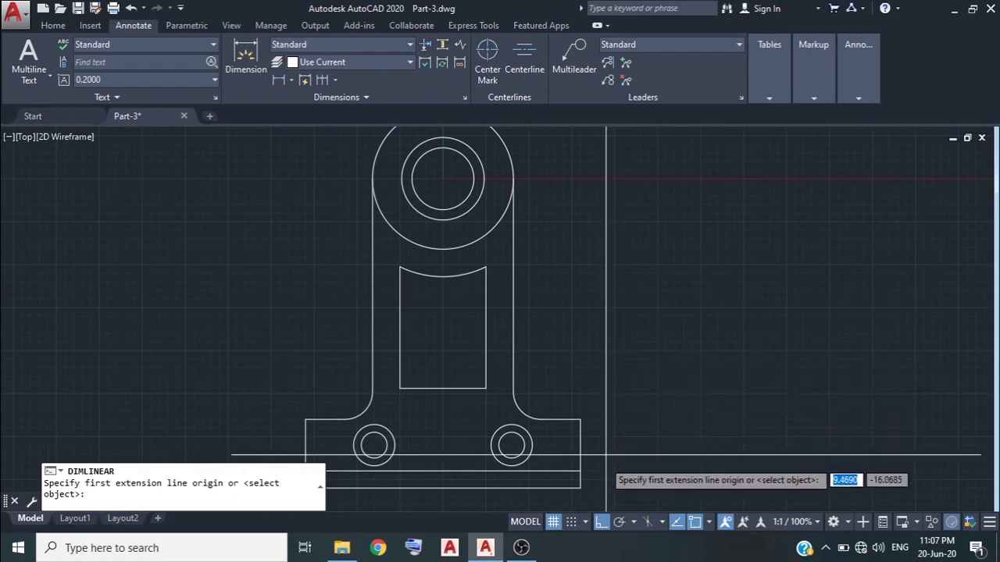
pyautogui.click(579, 488)
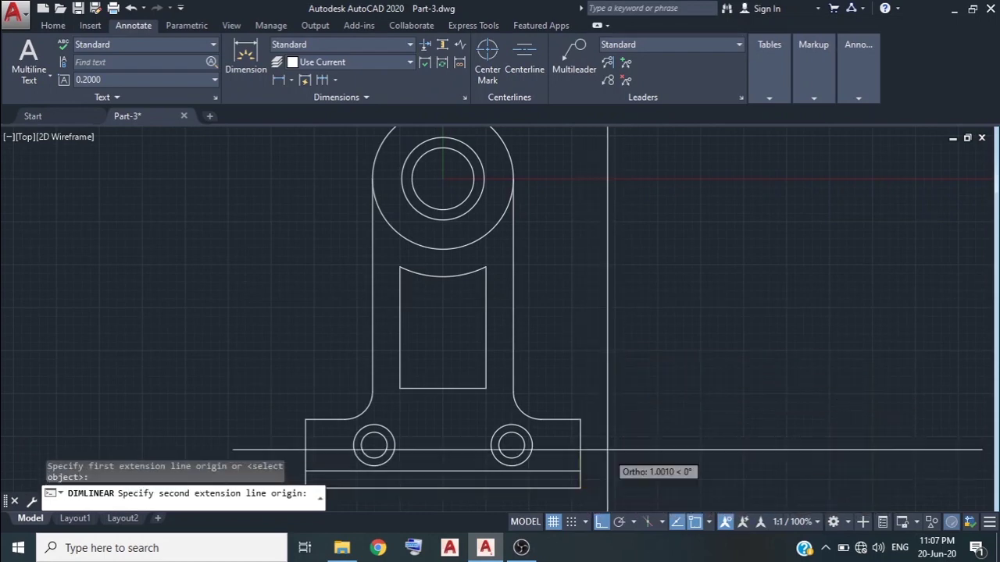
pyautogui.click(513, 178)
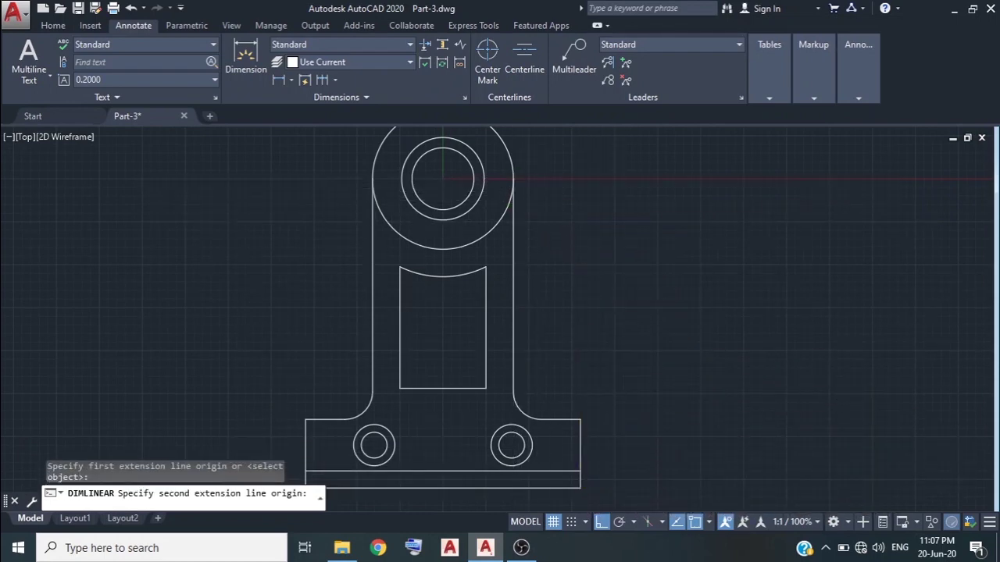
pyautogui.click(623, 334)
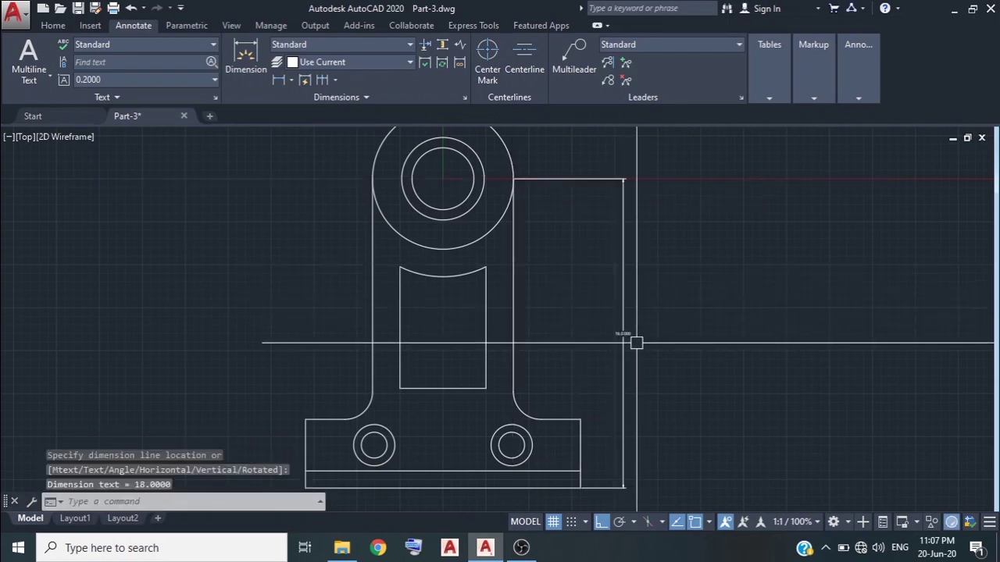
pyautogui.moveTo(587, 292); pyautogui.dragTo(588, 392, button='middle')
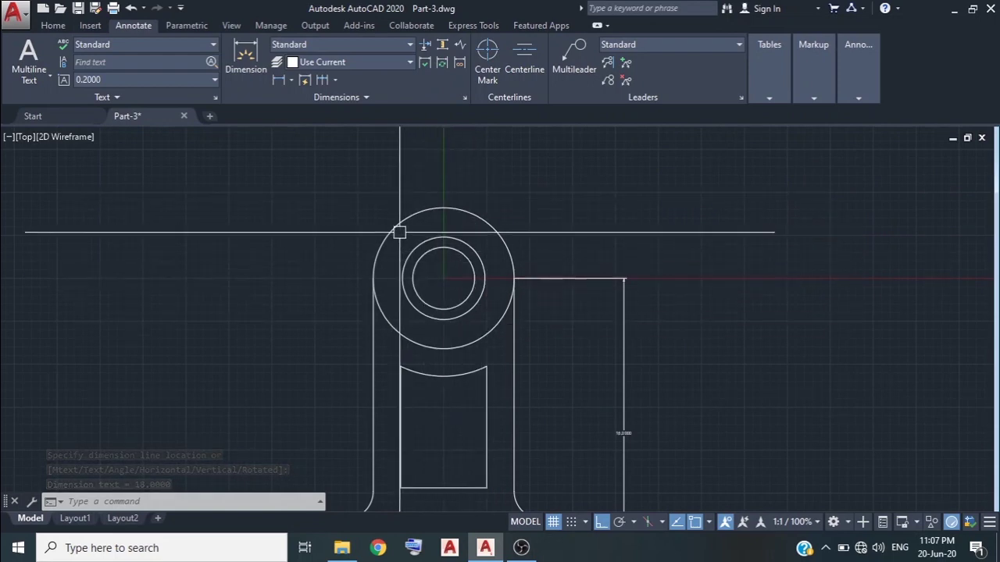
# Add an R1.8000 radius dimension to the innermost top circle, labelled above the circles
pyautogui.click(293, 81)
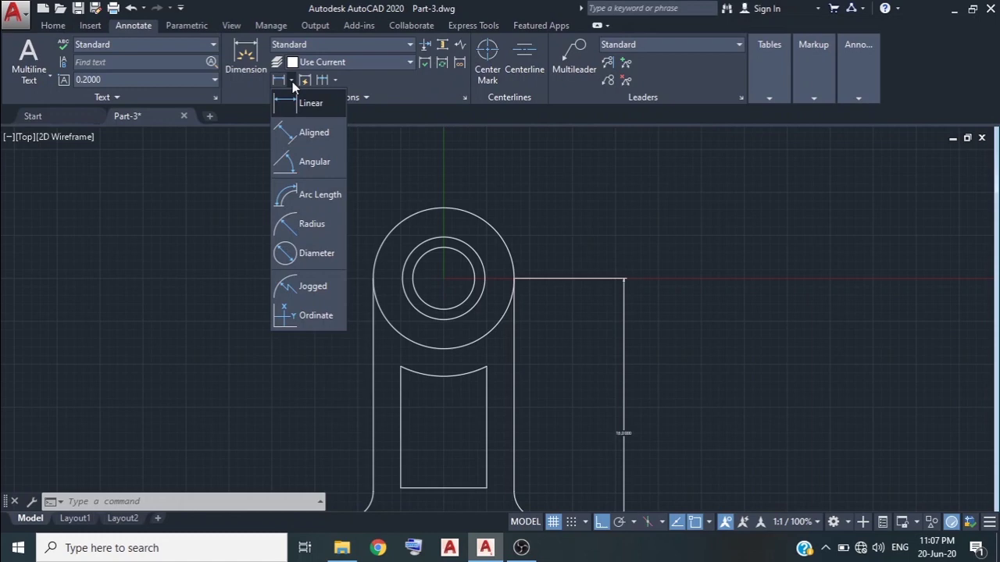
pyautogui.click(310, 225)
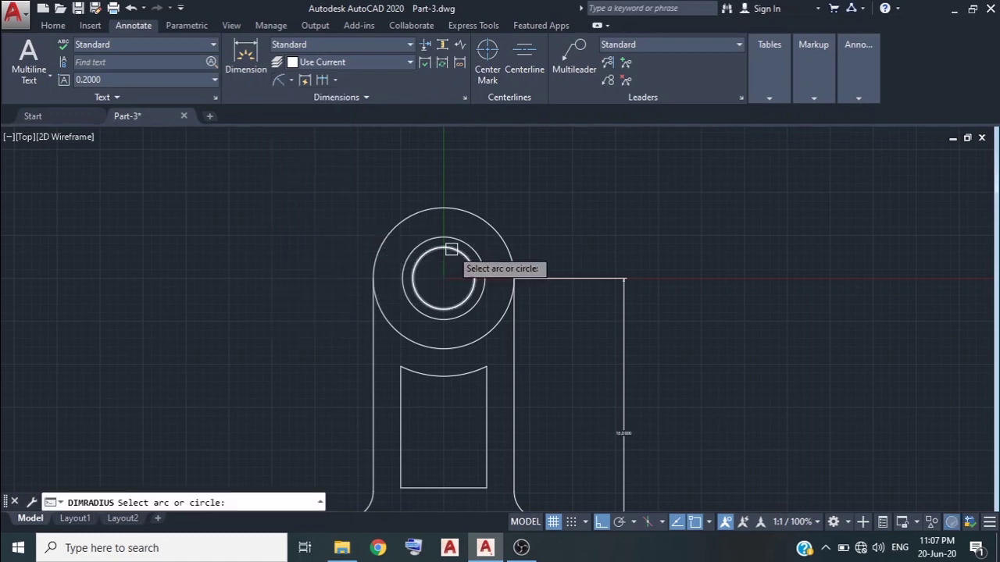
pyautogui.click(473, 271)
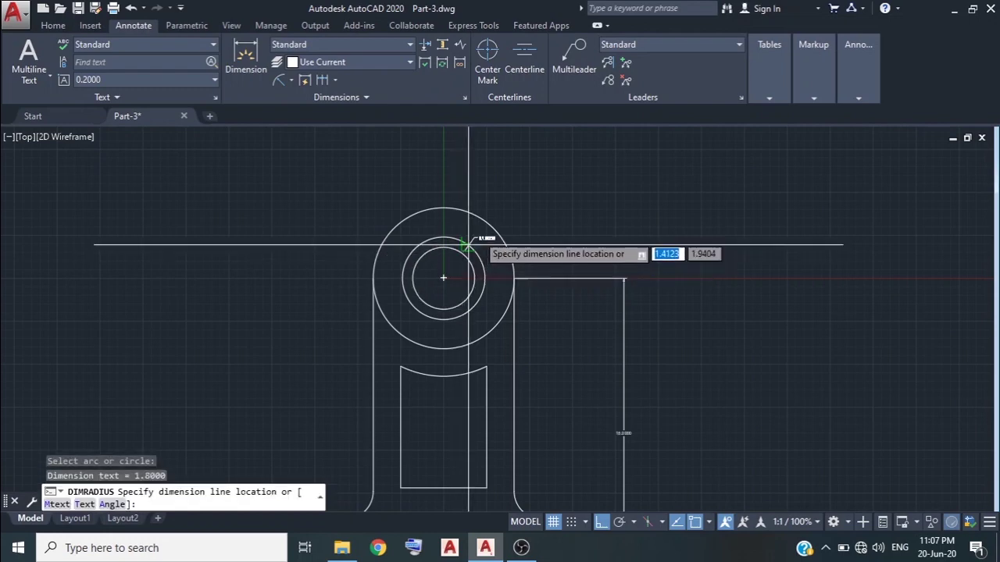
pyautogui.click(499, 197)
pyautogui.moveTo(524, 211); pyautogui.dragTo(477, 241, button='middle')
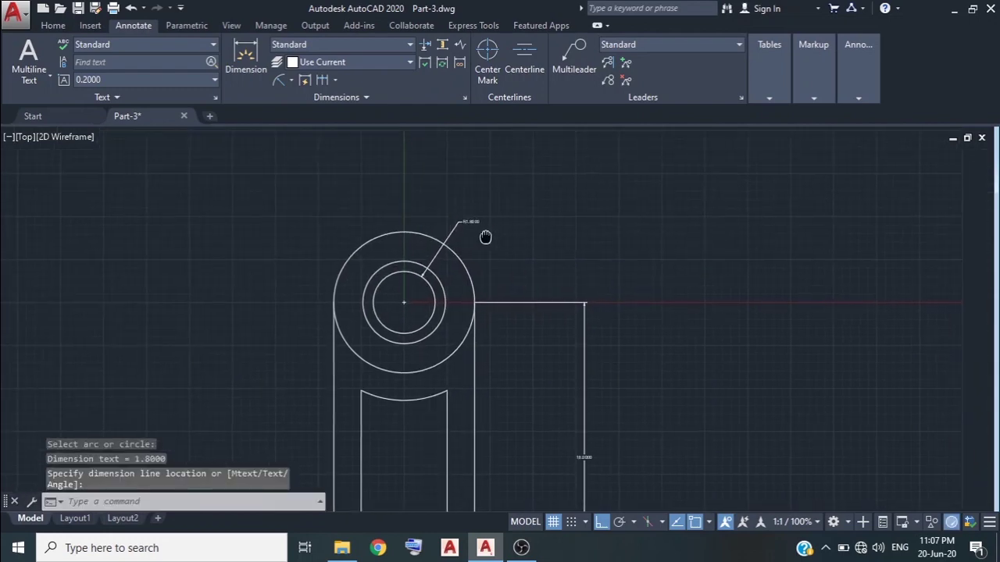
# Add R2.4000 and R4.1000 radius dimensions to the middle and outer top circles
pyautogui.click(280, 80)
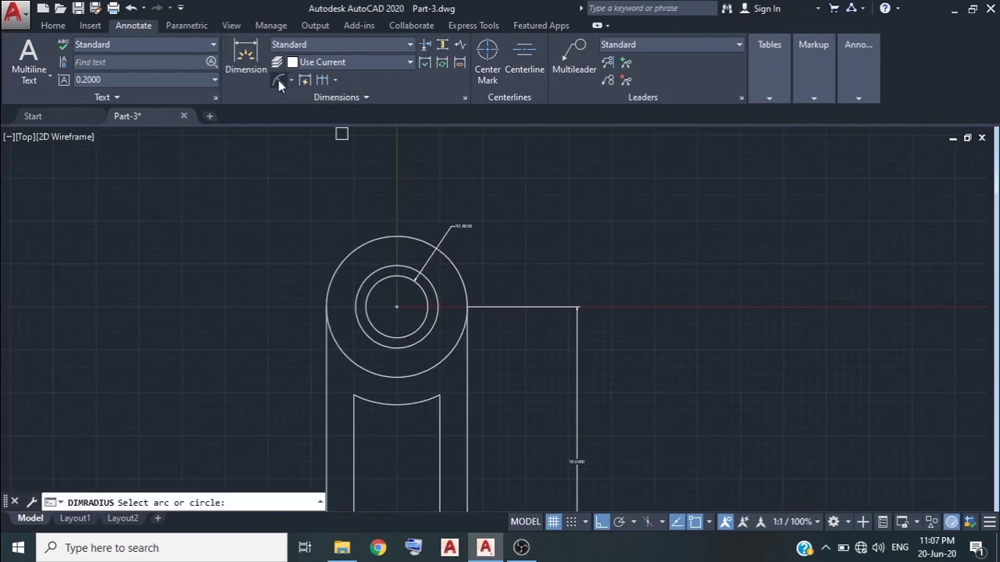
pyautogui.click(434, 292)
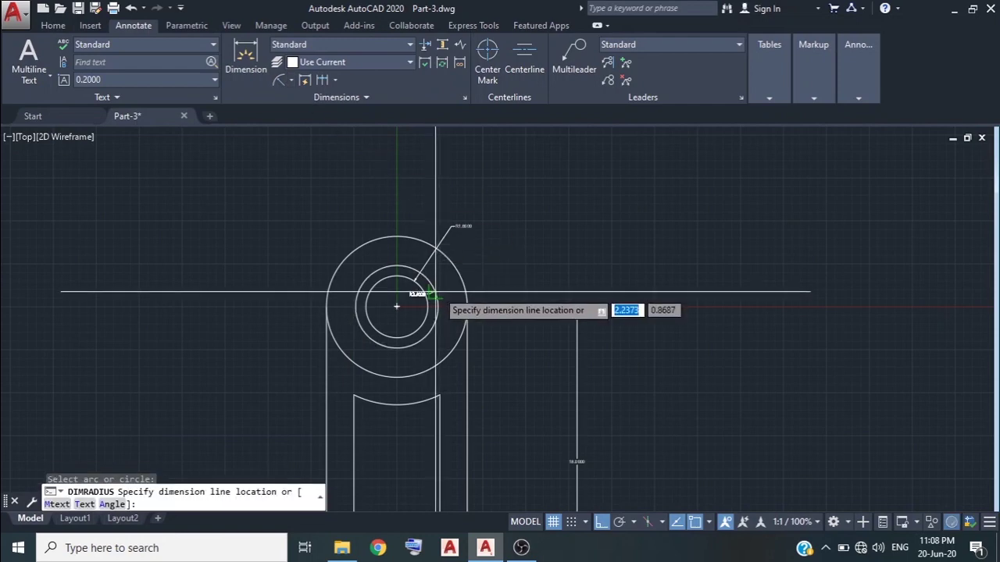
pyautogui.scroll(5, 473, 241)
pyautogui.click(467, 245)
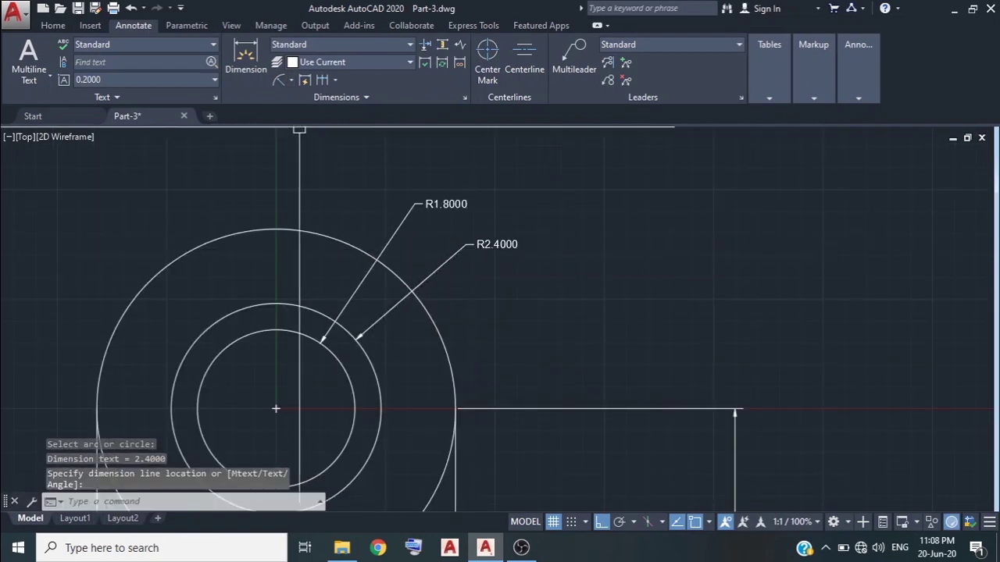
pyautogui.click(279, 80)
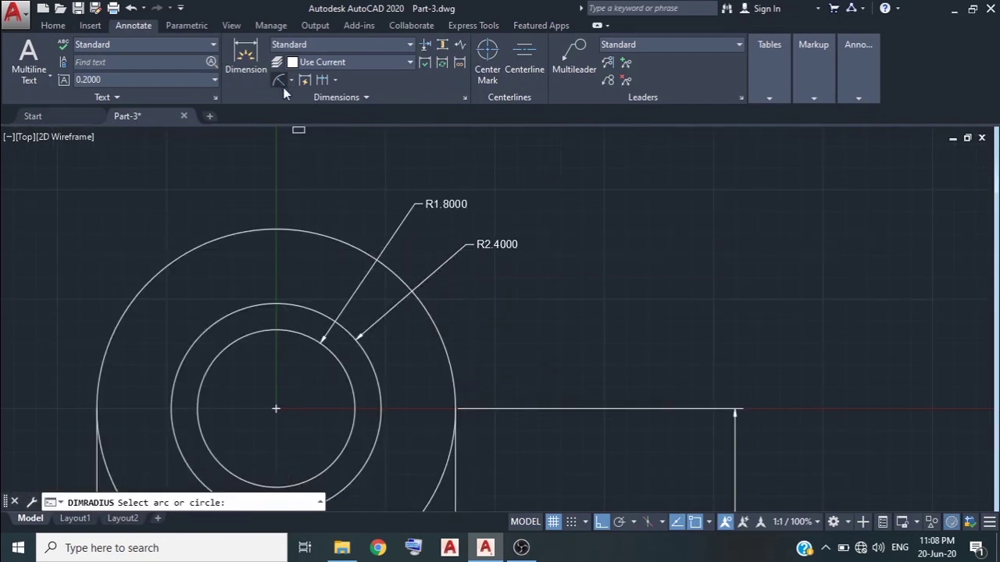
pyautogui.click(443, 335)
pyautogui.click(506, 295)
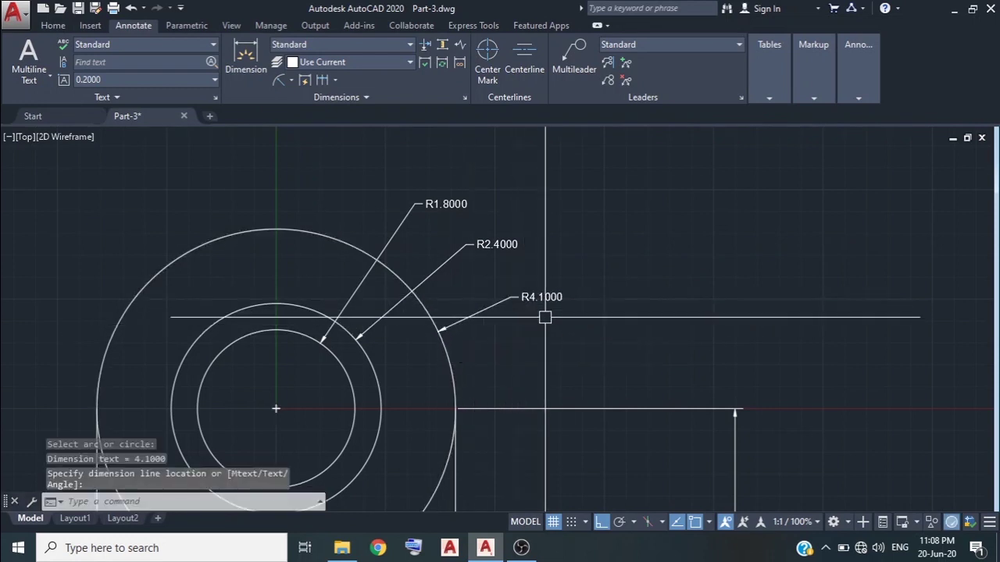
# Add an R5.7000 radius dimension to the curved arc above the slot
pyautogui.scroll(-4, 569, 328)
pyautogui.moveTo(570, 328); pyautogui.dragTo(547, 290, button='middle')
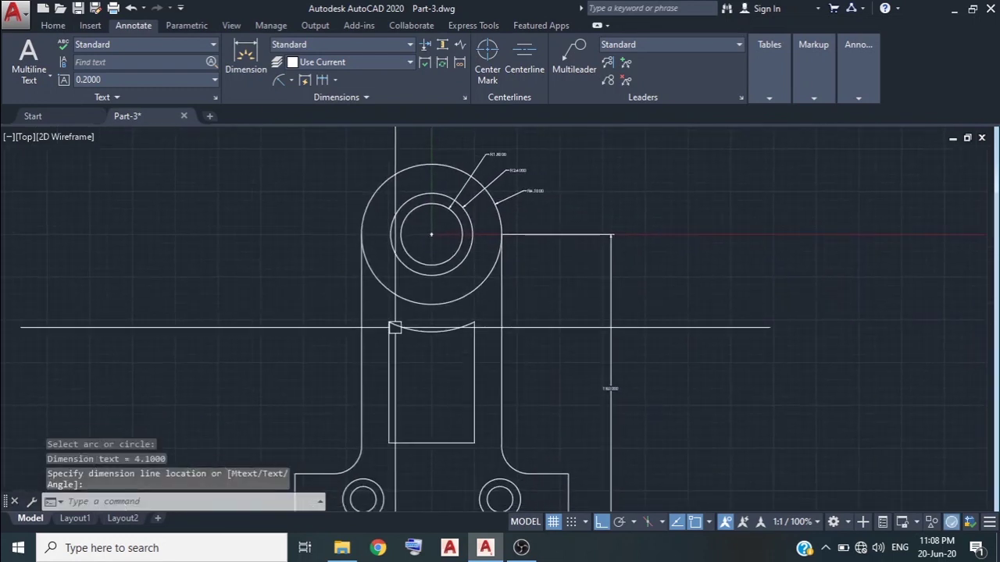
pyautogui.scroll(5, 419, 337)
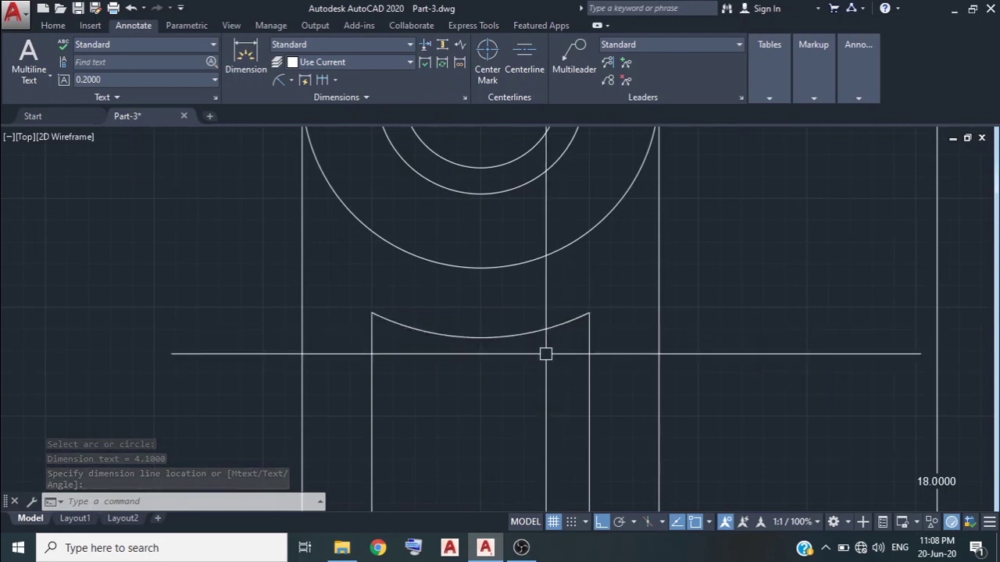
pyautogui.click(279, 79)
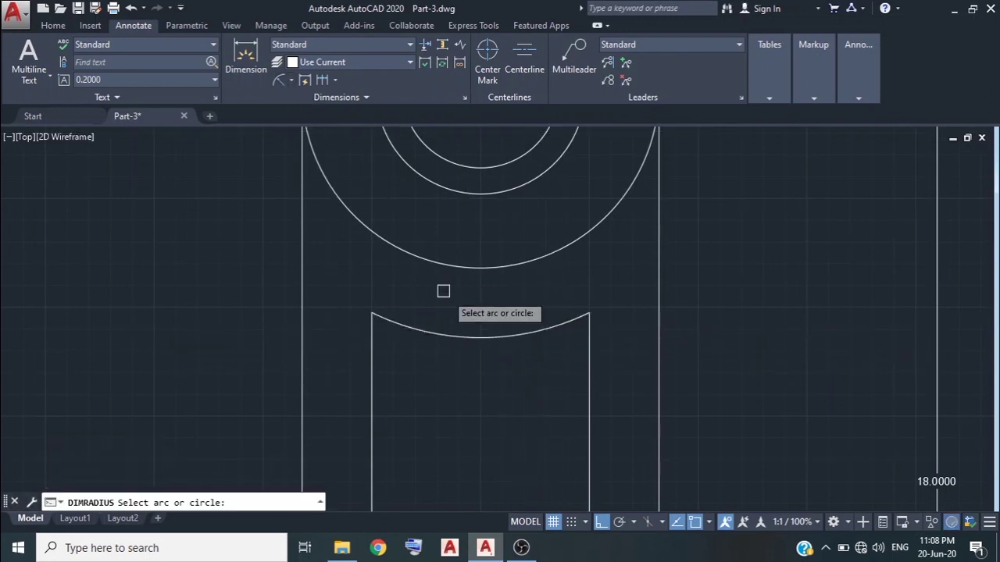
pyautogui.click(474, 339)
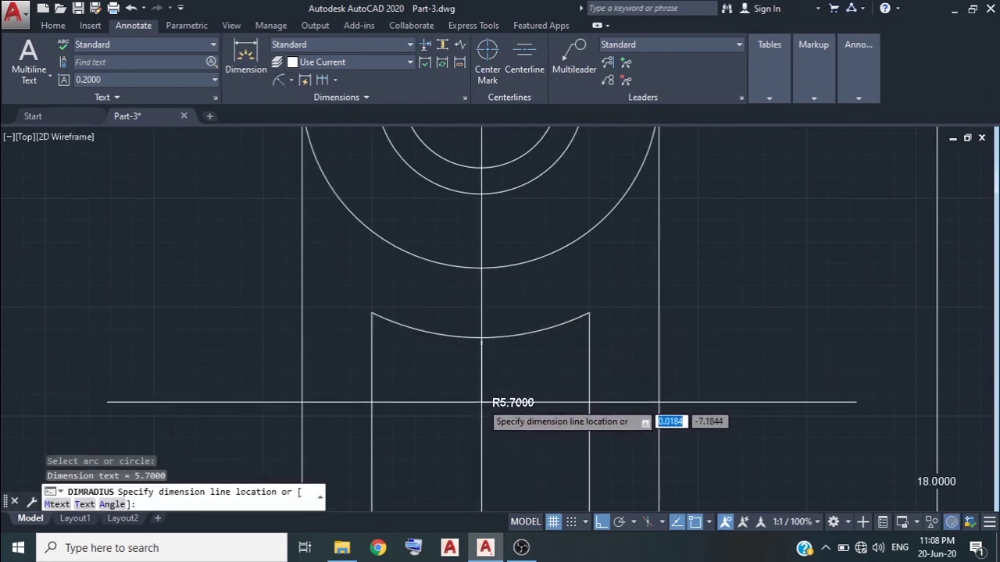
pyautogui.scroll(-2, 508, 400)
pyautogui.scroll(-2, 540, 373)
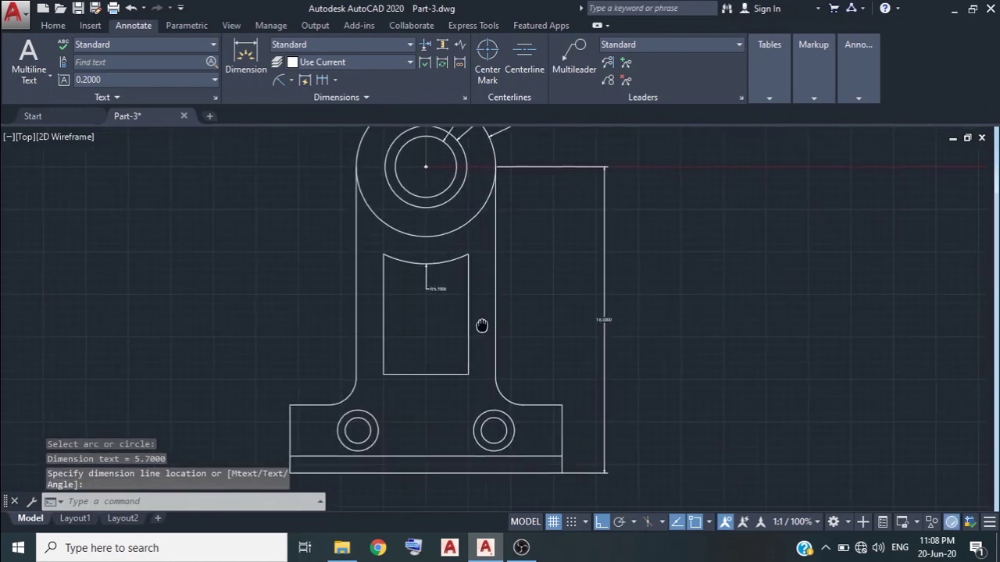
pyautogui.moveTo(482, 322); pyautogui.dragTo(566, 251, button='middle')
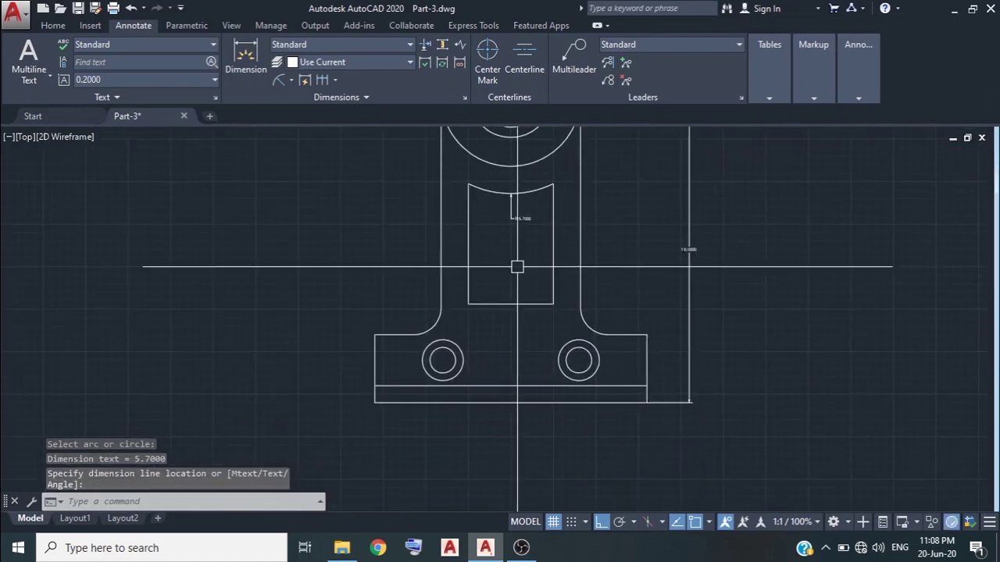
# Dimension the base width as 16.0000 between its bottom corners, placed below the part
pyautogui.click(290, 79)
pyautogui.click(299, 108)
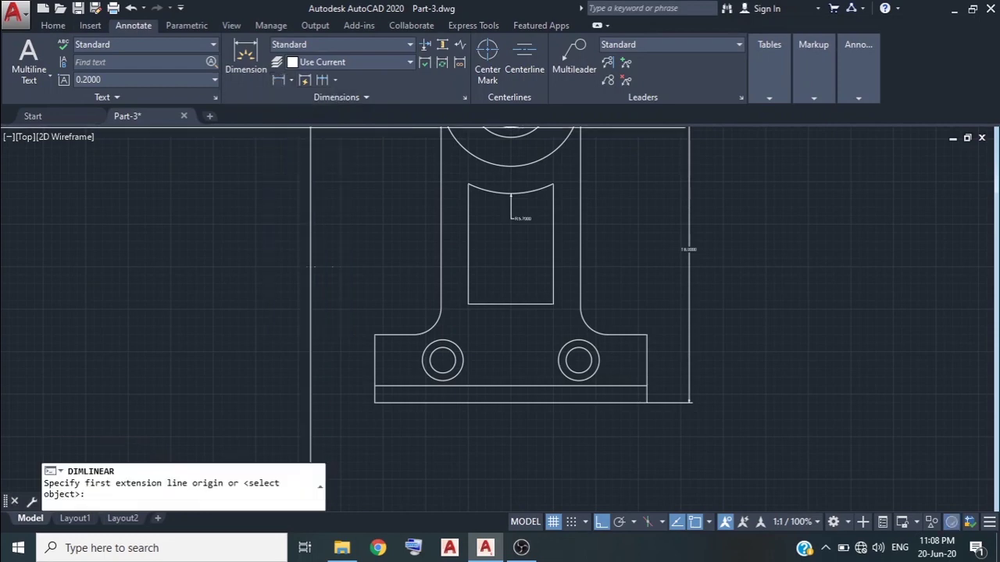
pyautogui.click(375, 403)
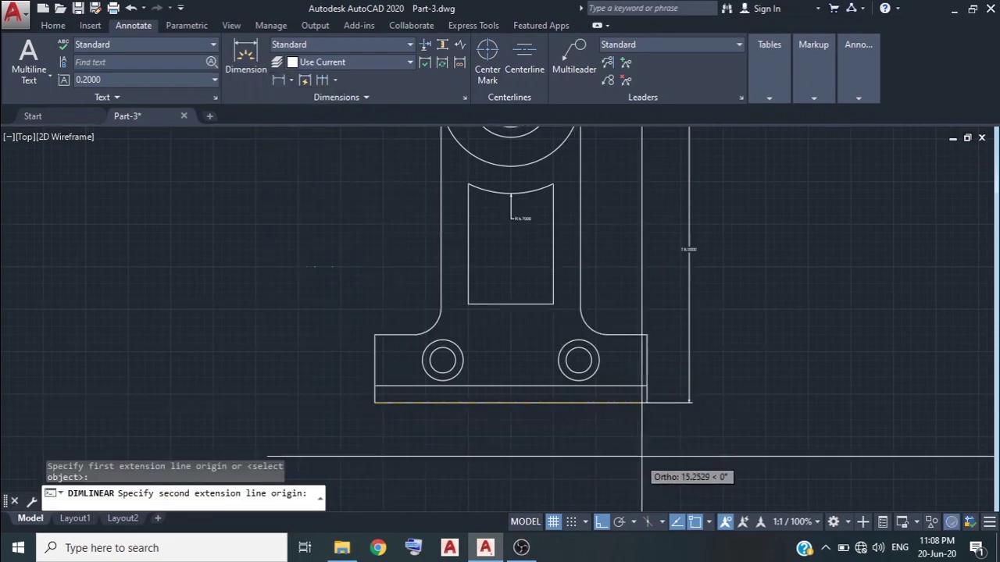
pyautogui.click(647, 403)
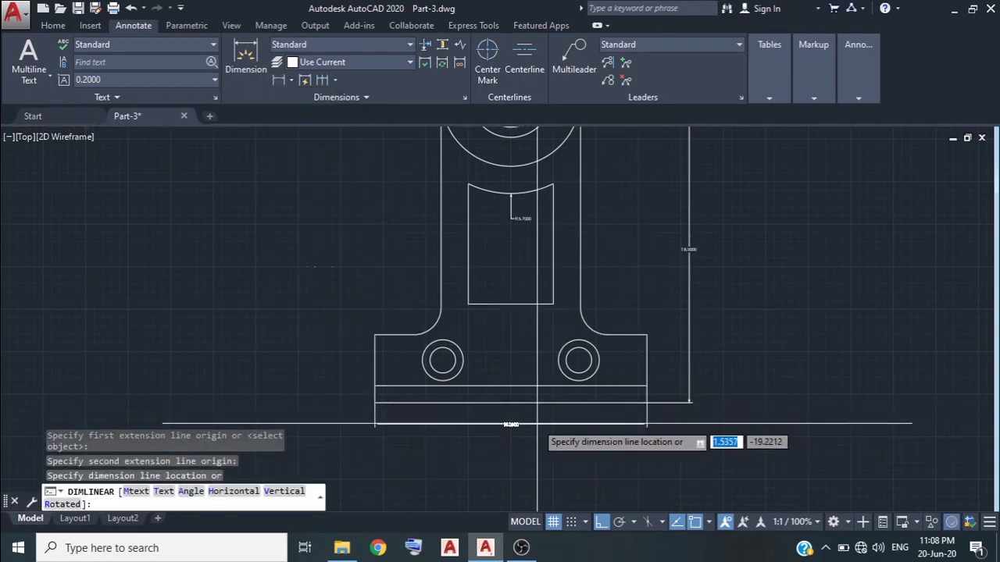
pyautogui.click(535, 423)
pyautogui.moveTo(591, 376); pyautogui.dragTo(461, 401, button='middle')
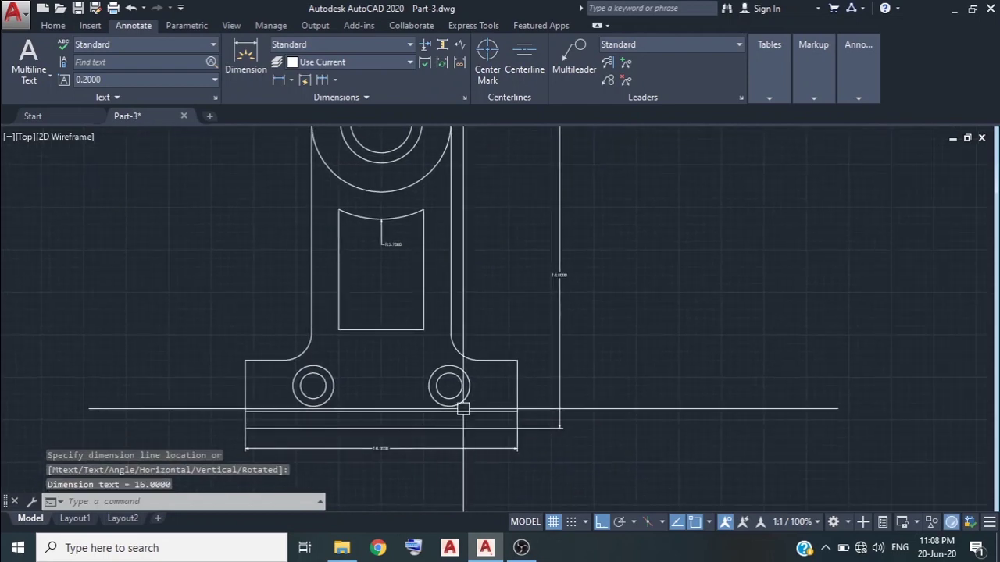
pyautogui.scroll(2, 476, 384)
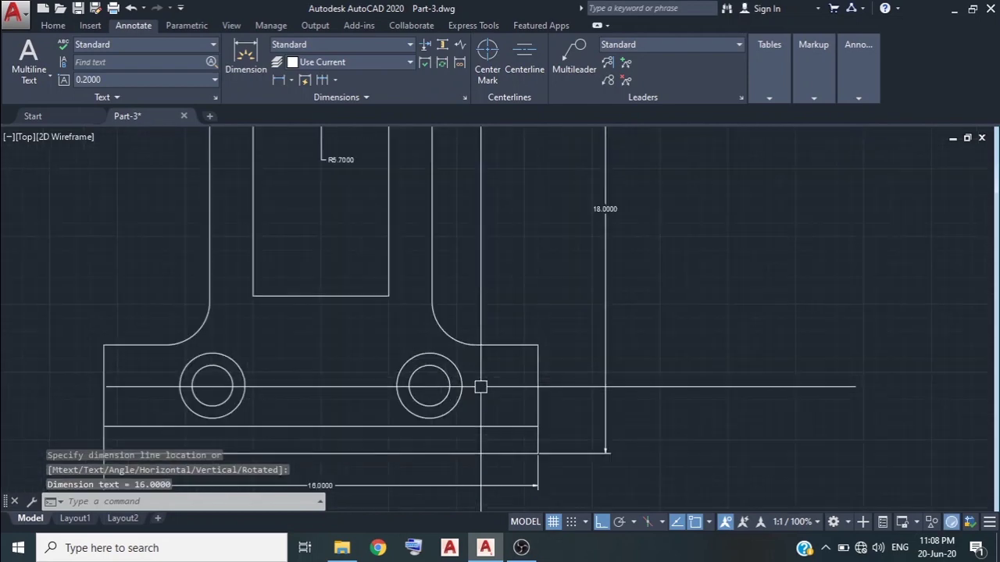
pyautogui.click(292, 81)
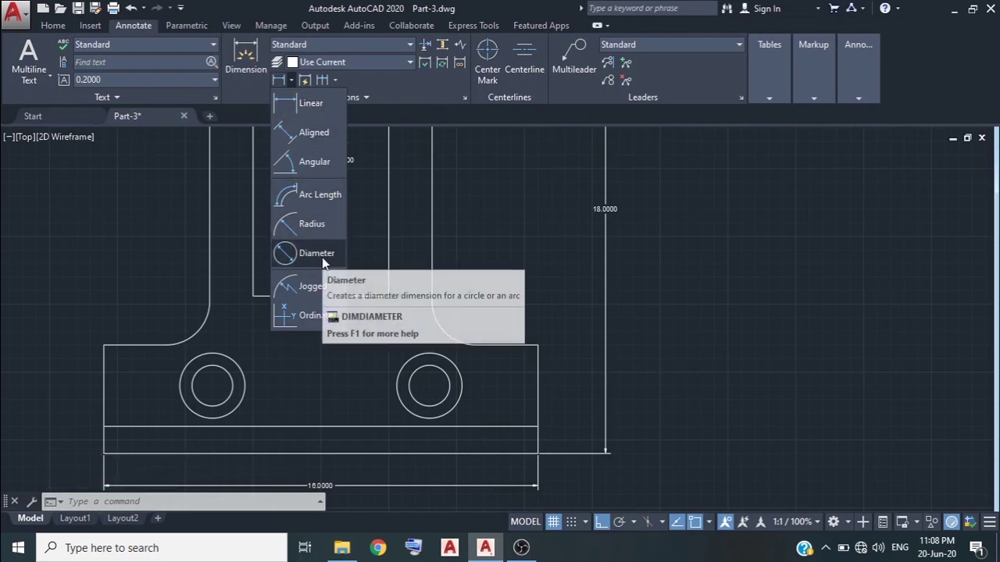
# Add Ø1.5000 and Ø2.4000 diameter dimensions to the right hole's inner and outer circles
pyautogui.click(323, 260)
pyautogui.click(442, 375)
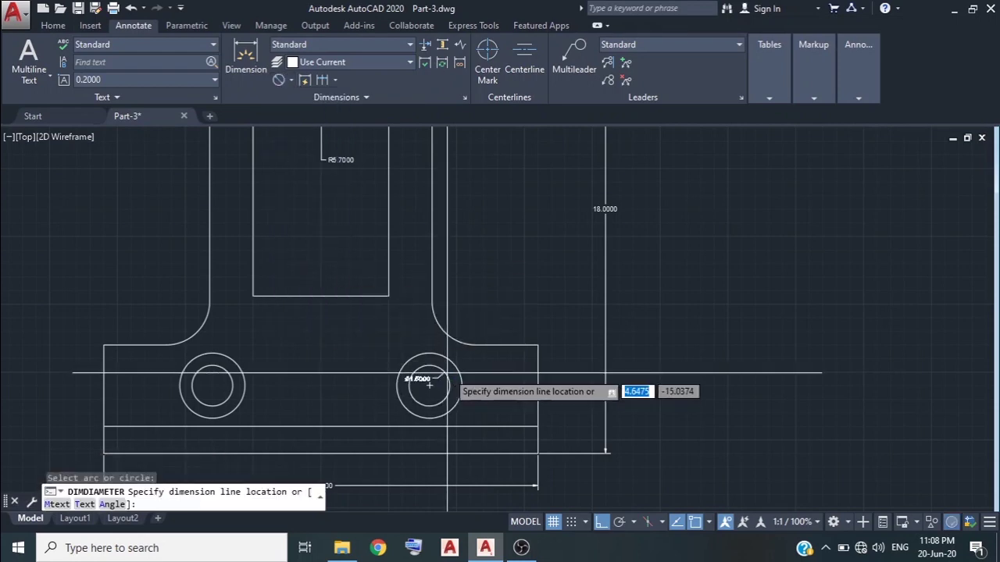
pyautogui.scroll(2, 477, 376)
pyautogui.click(476, 376)
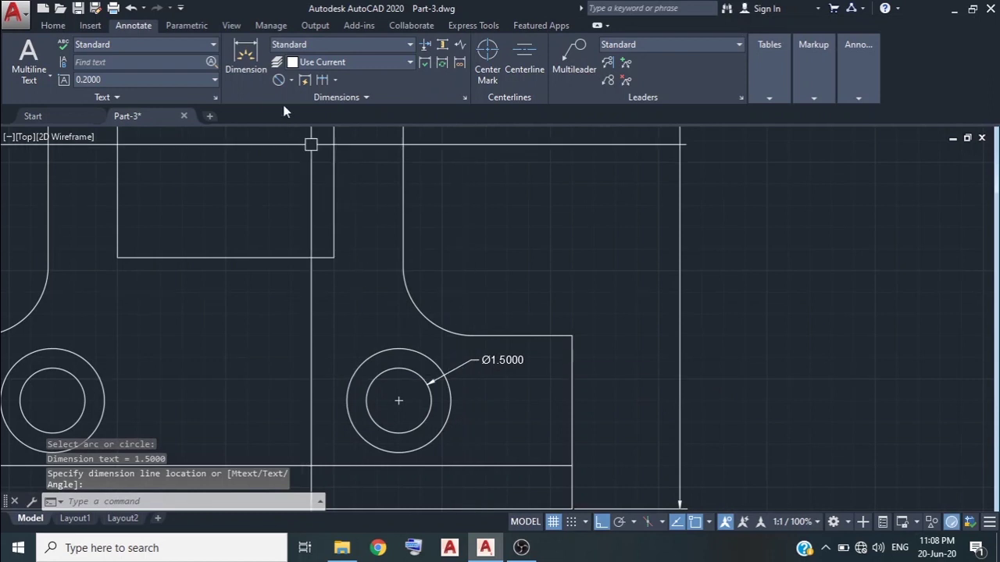
pyautogui.click(278, 79)
pyautogui.click(446, 403)
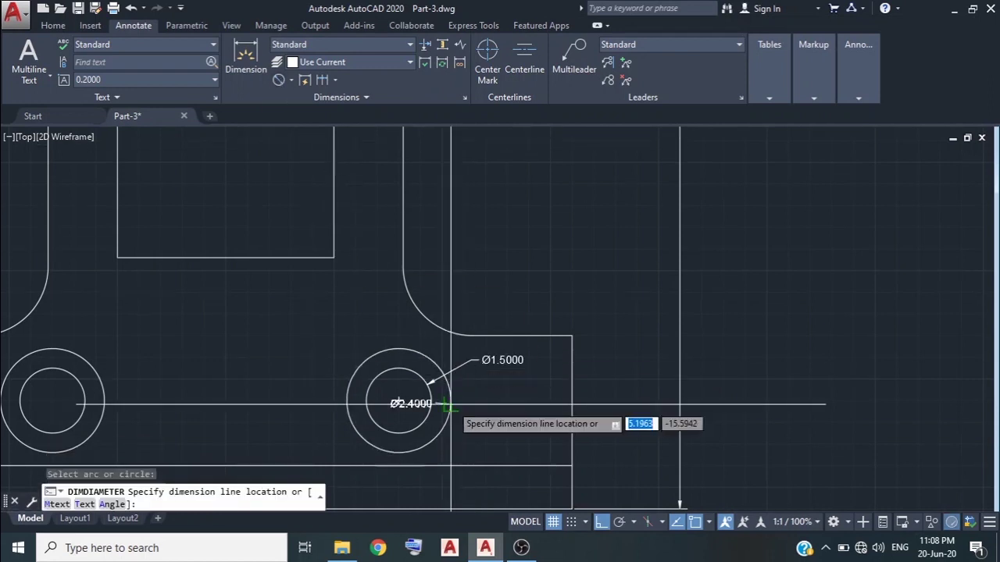
pyautogui.click(312, 352)
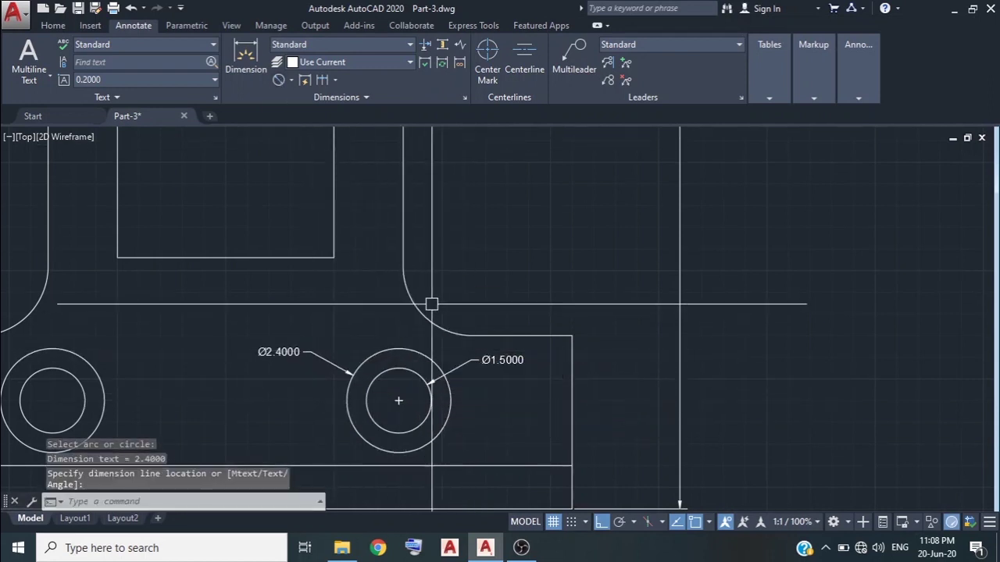
pyautogui.moveTo(431, 297); pyautogui.dragTo(410, 325, button='middle')
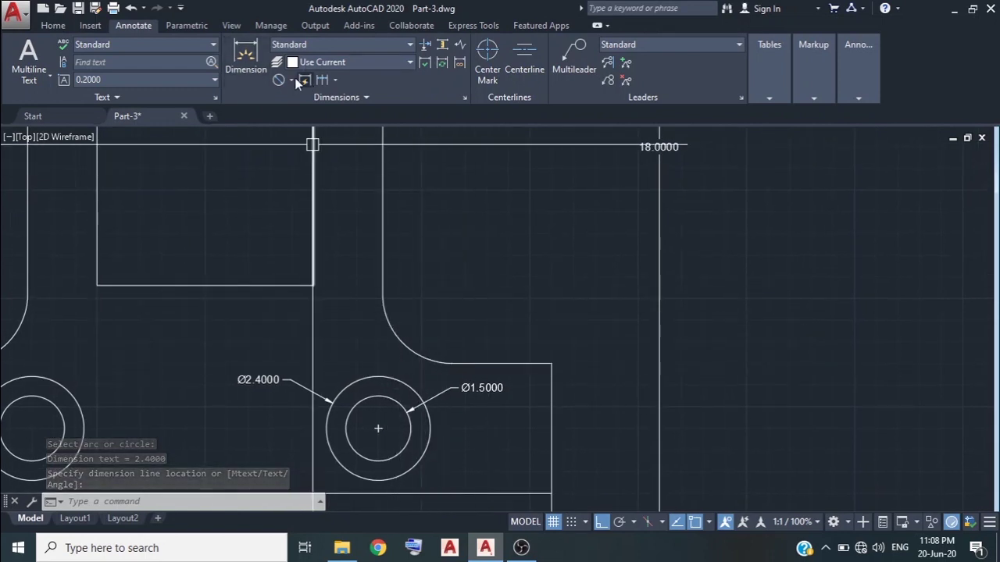
# Add an R1.6000 radius dimension to the right fillet arc
pyautogui.click(292, 80)
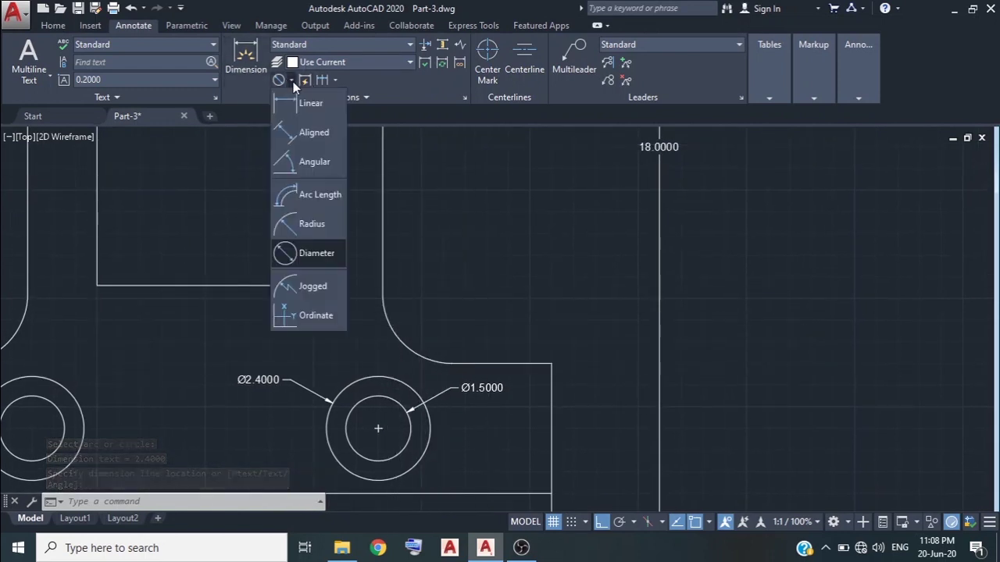
pyautogui.click(313, 224)
pyautogui.click(398, 335)
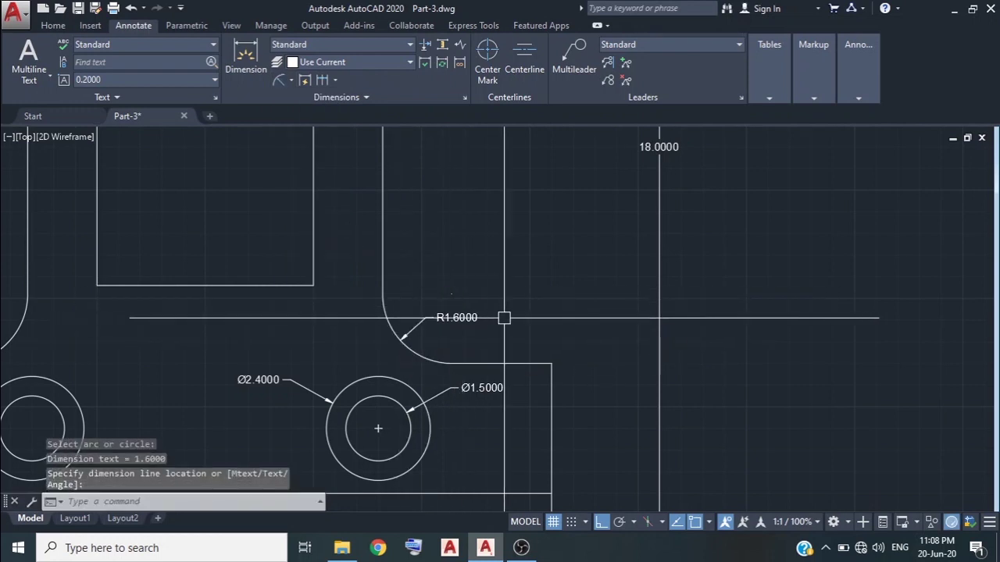
pyautogui.scroll(-2, 538, 295)
pyautogui.moveTo(537, 295); pyautogui.dragTo(702, 253, button='middle')
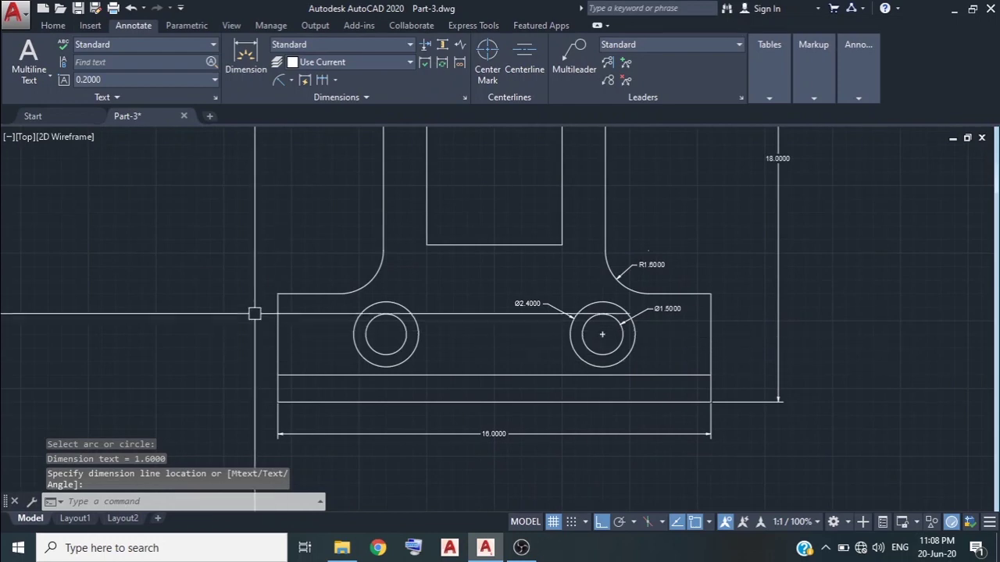
# Add vertical linear dimensions on the base's left side: 1.0000 bottom strip and 4.0000 base height
pyautogui.click(290, 81)
pyautogui.click(298, 108)
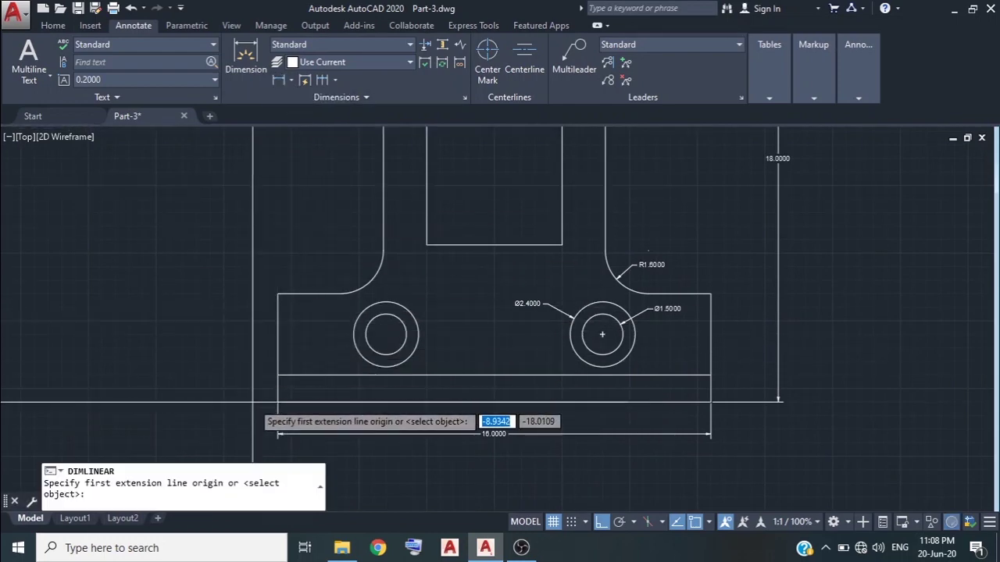
pyautogui.click(278, 403)
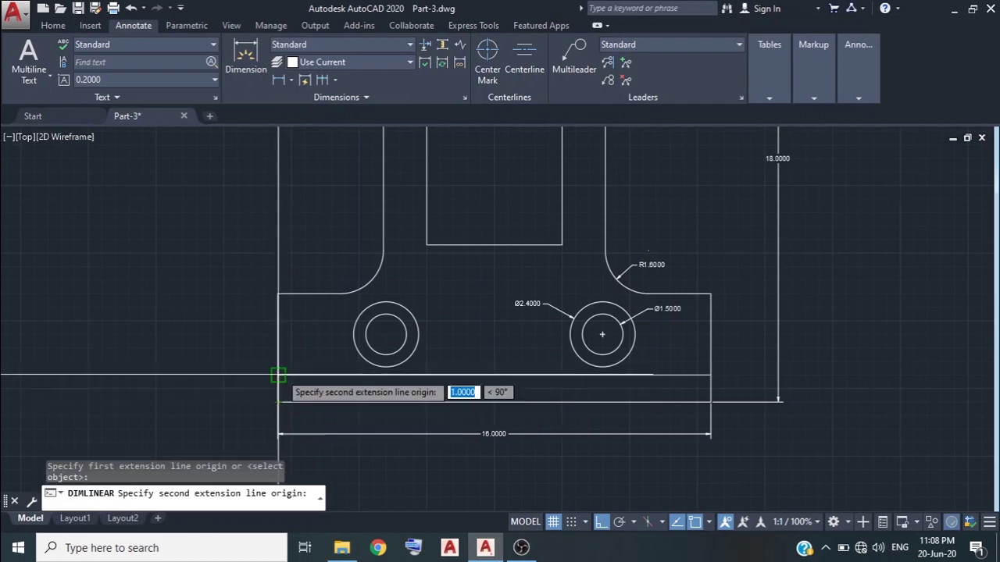
pyautogui.click(278, 375)
pyautogui.click(245, 389)
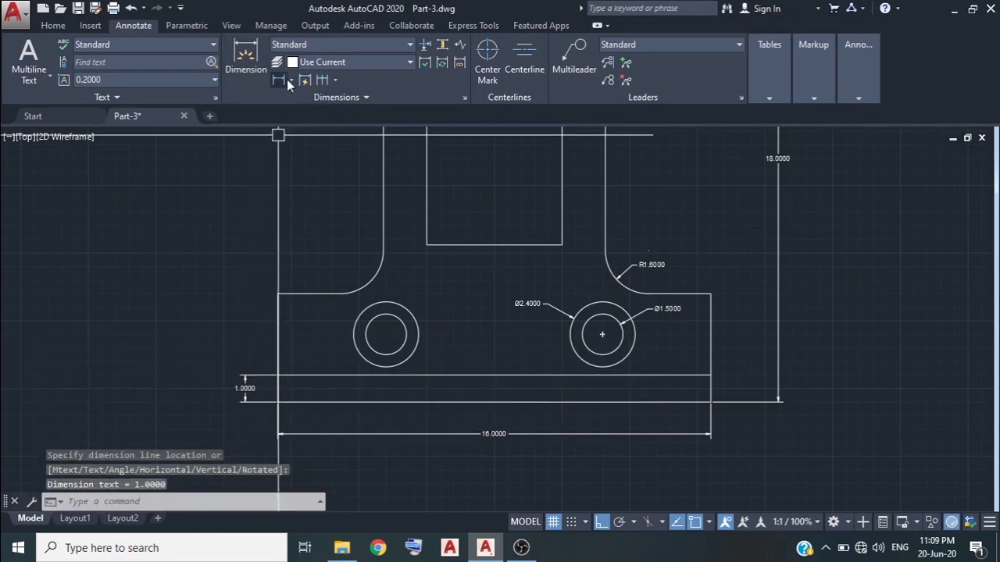
pyautogui.press('Return')
pyautogui.click(278, 402)
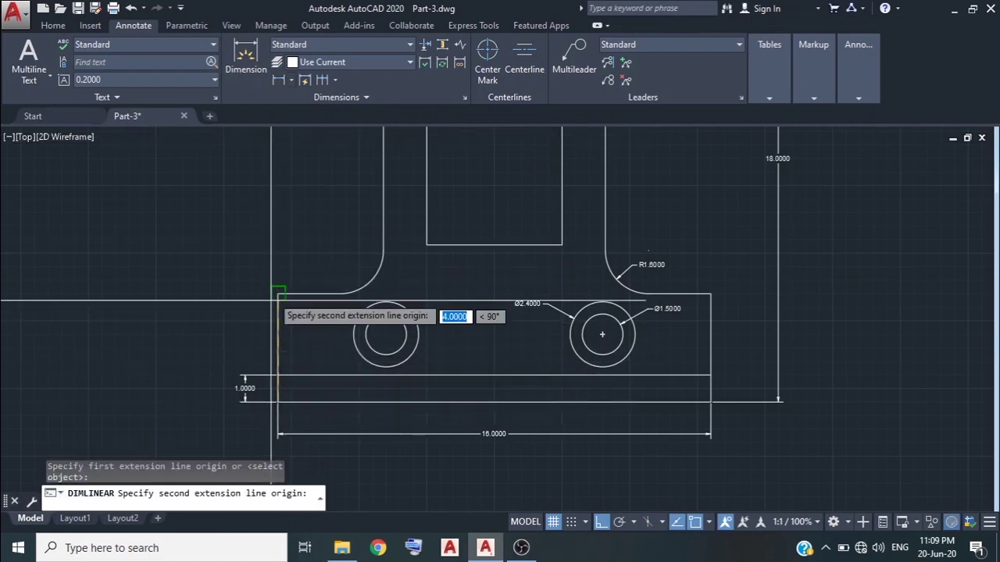
pyautogui.click(278, 295)
pyautogui.click(216, 344)
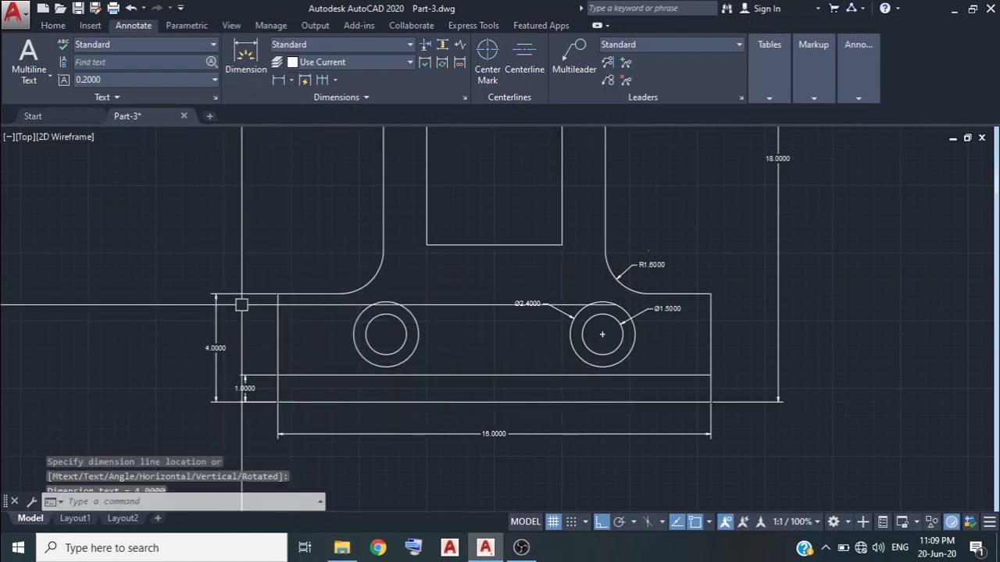
pyautogui.moveTo(354, 352); pyautogui.dragTo(357, 330, button='middle')
pyautogui.scroll(2, 357, 330)
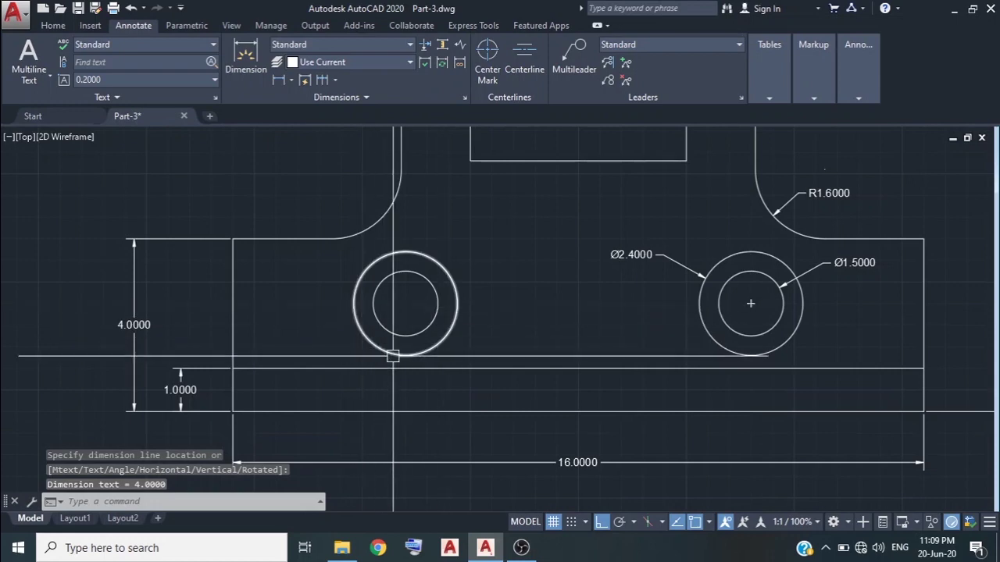
# Locate the left hole with a 4.0000 horizontal and a 2.5000 vertical linear dimension
pyautogui.click(278, 80)
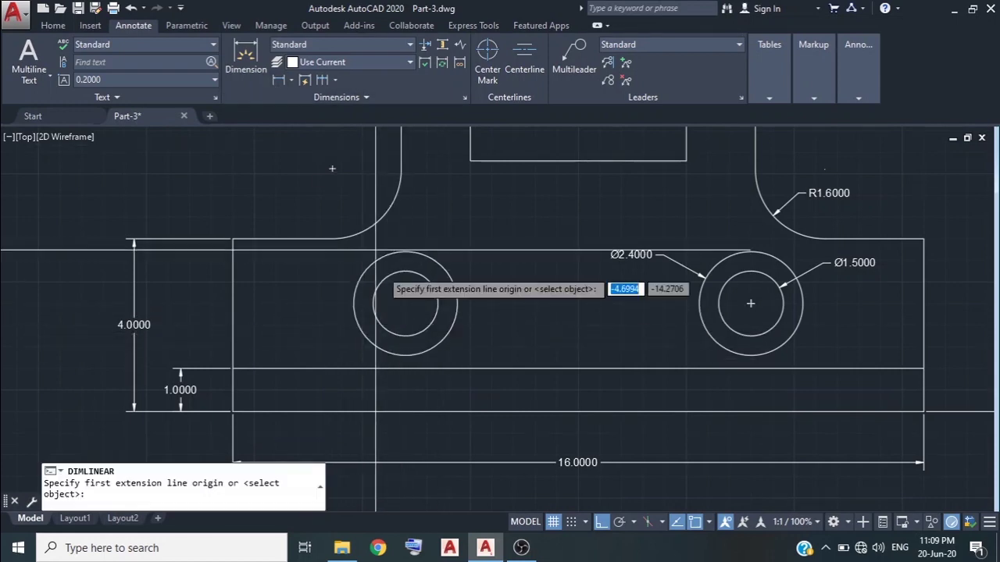
pyautogui.moveTo(223, 436); pyautogui.dragTo(261, 371, button='middle')
pyautogui.click(272, 345)
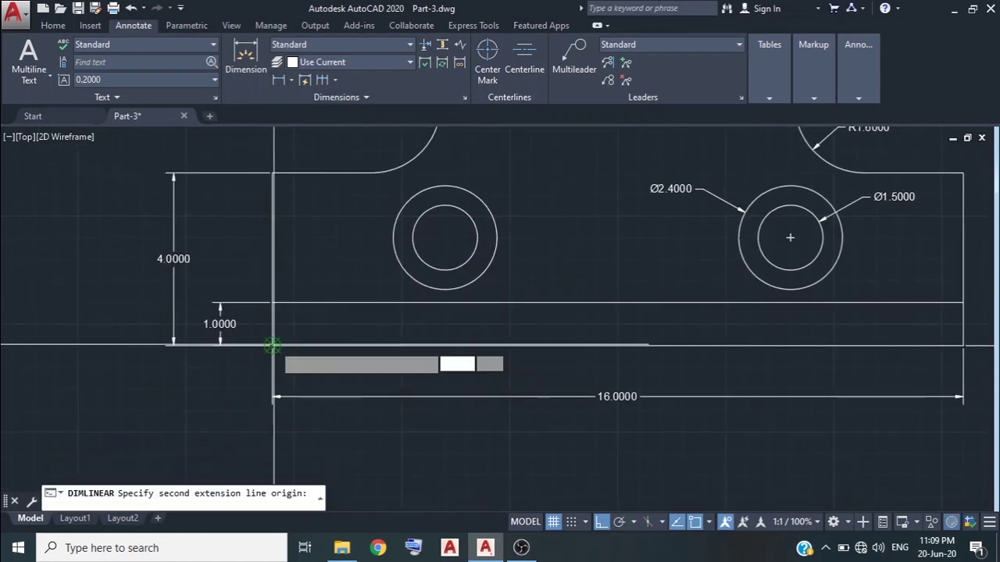
pyautogui.click(445, 238)
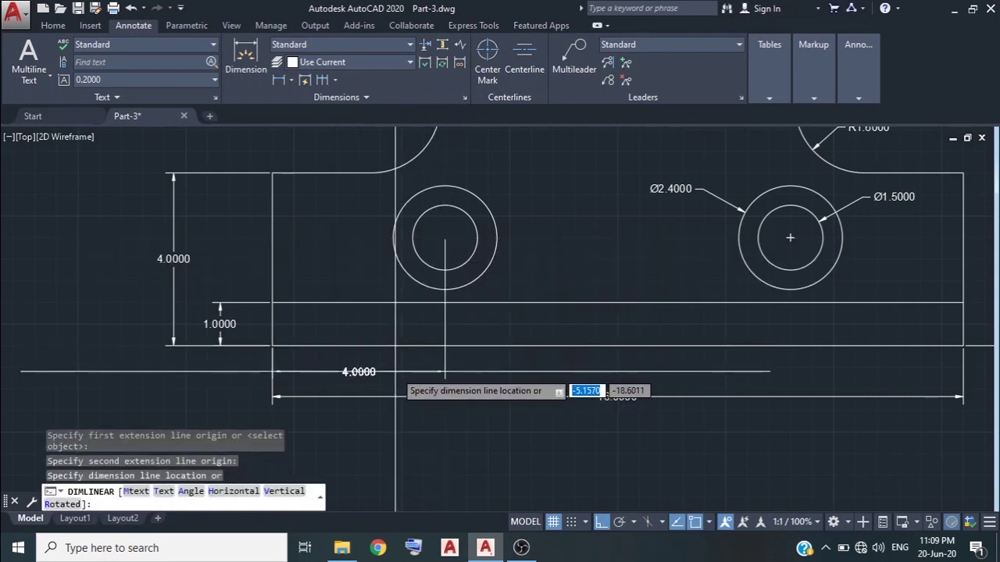
pyautogui.click(395, 373)
pyautogui.moveTo(390, 342)
pyautogui.mouseDown(button='middle')
pyautogui.moveTo(460, 360)
pyautogui.moveTo(397, 372)
pyautogui.mouseUp(button='middle')
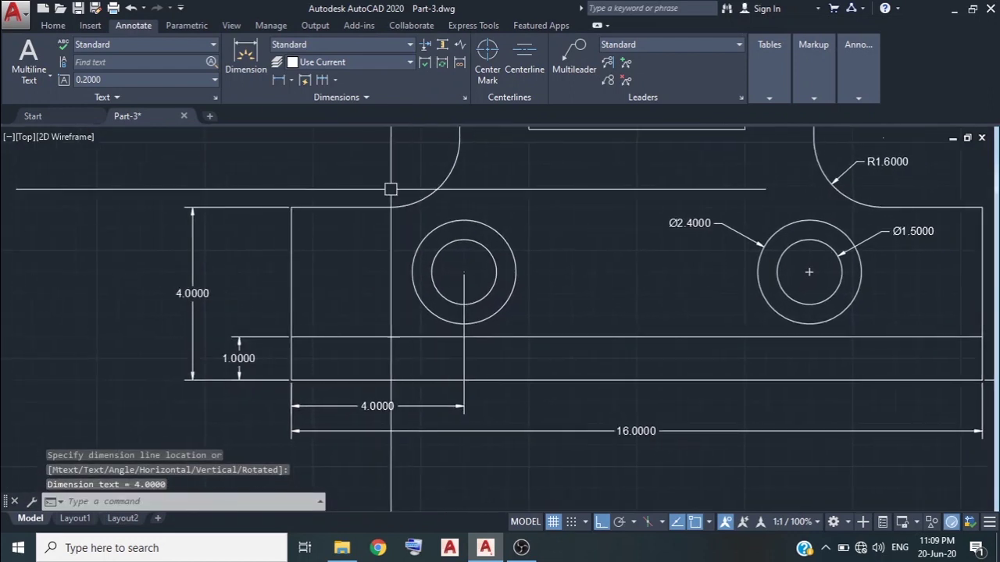
pyautogui.click(279, 81)
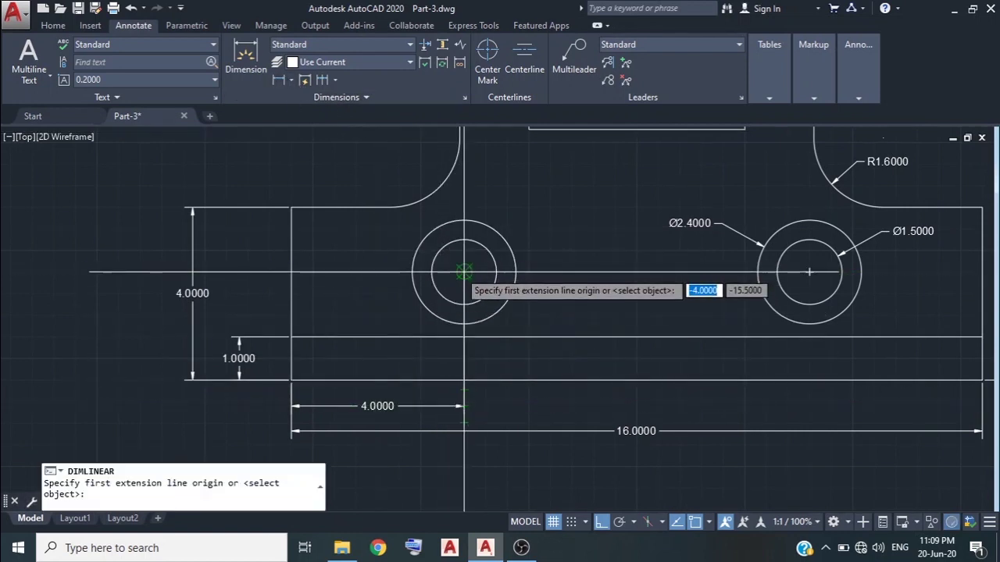
pyautogui.click(464, 271)
pyautogui.click(336, 380)
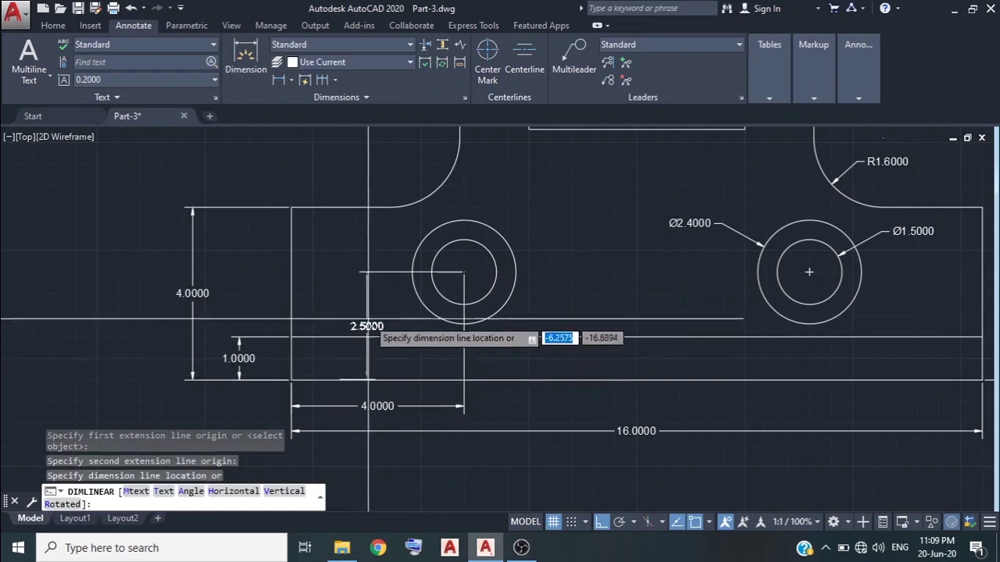
pyautogui.click(369, 331)
# Add a 4.8000 vertical dimension from the slot bottom to the base top, then zoom extents
pyautogui.scroll(-1, 453, 324)
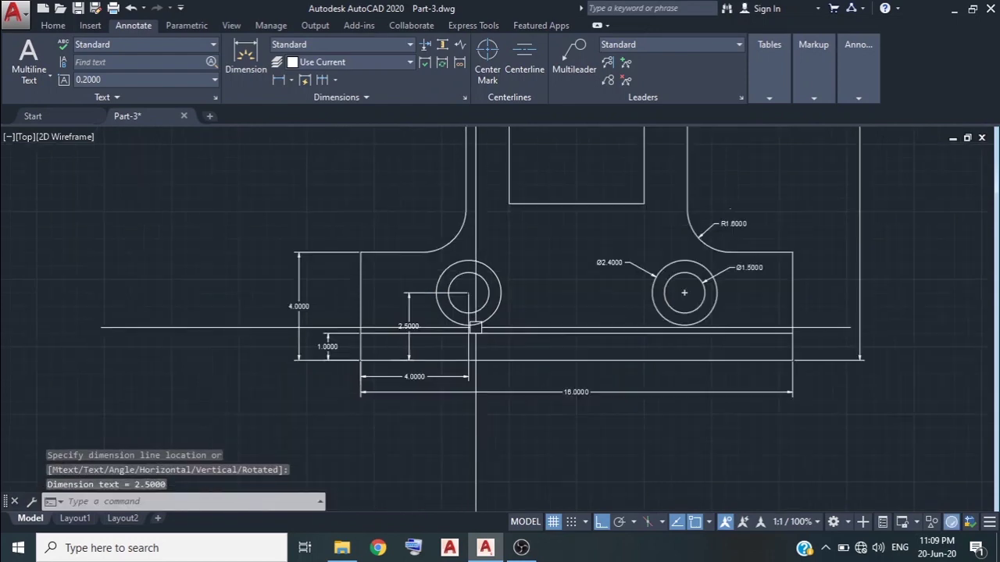
pyautogui.scroll(-3, 451, 375)
pyautogui.moveTo(451, 395); pyautogui.dragTo(421, 415, button='middle')
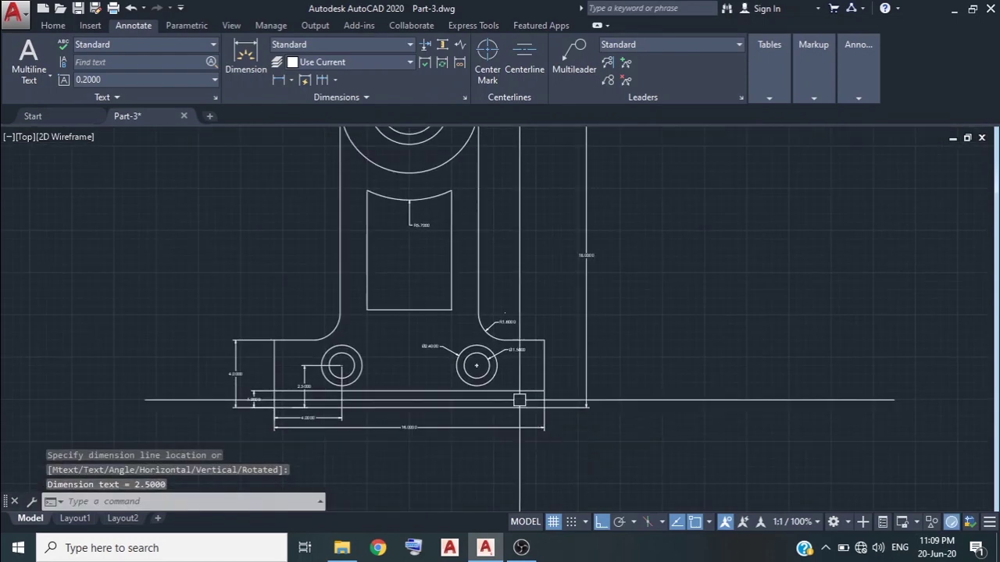
pyautogui.click(283, 81)
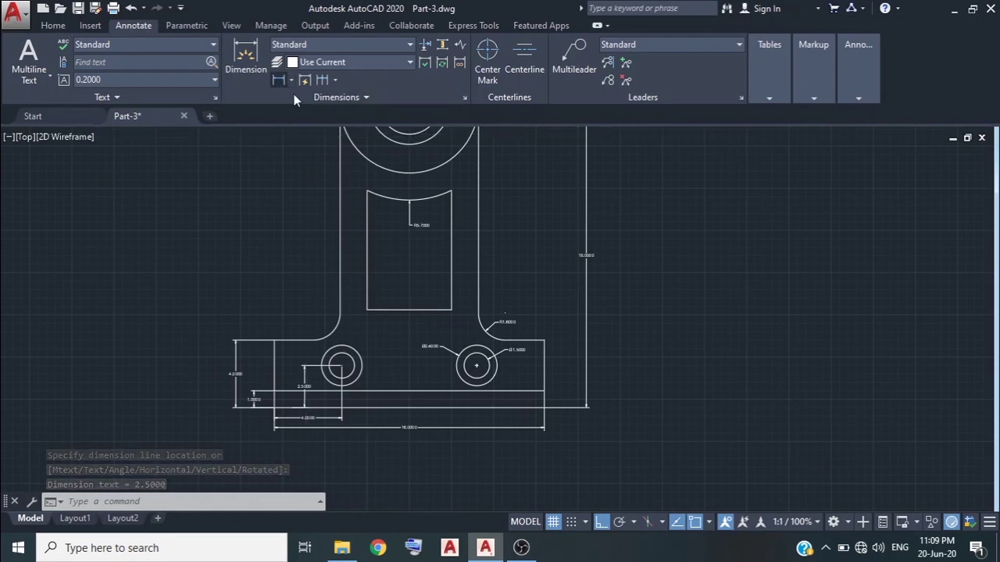
pyautogui.click(409, 310)
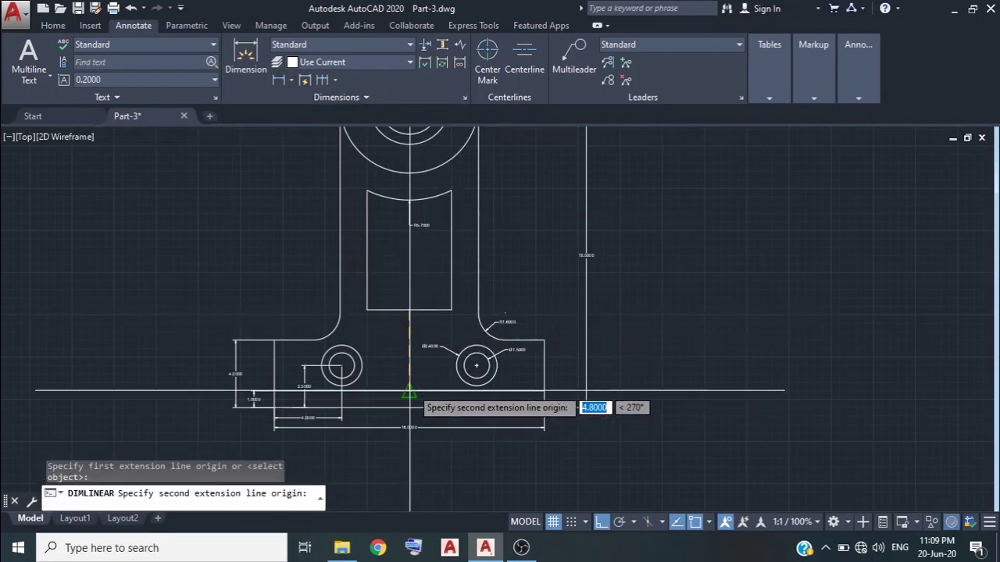
pyautogui.click(409, 390)
pyautogui.click(392, 351)
pyautogui.moveTo(391, 351); pyautogui.dragTo(462, 426, button='middle')
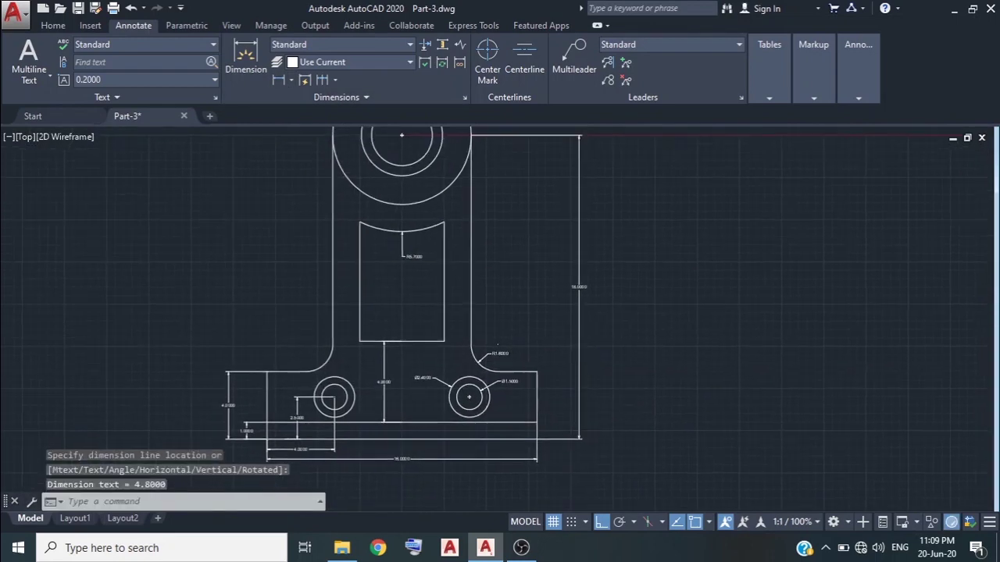
pyautogui.middleClick(636, 357)
pyautogui.middleClick(636, 357)
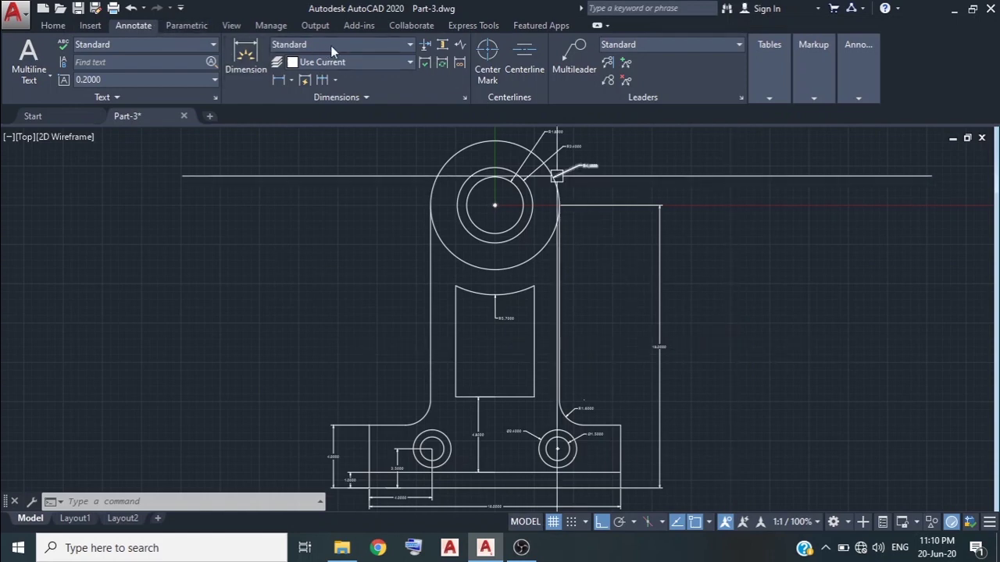
# Open the Dimension Style Manager from the Annotate tab's dimension style list
pyautogui.click(402, 43)
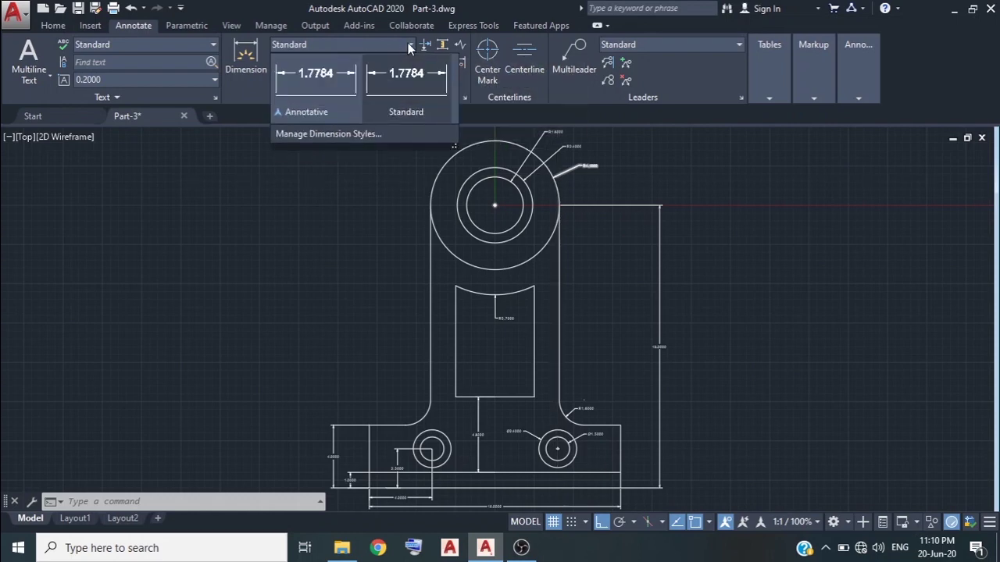
pyautogui.click(335, 133)
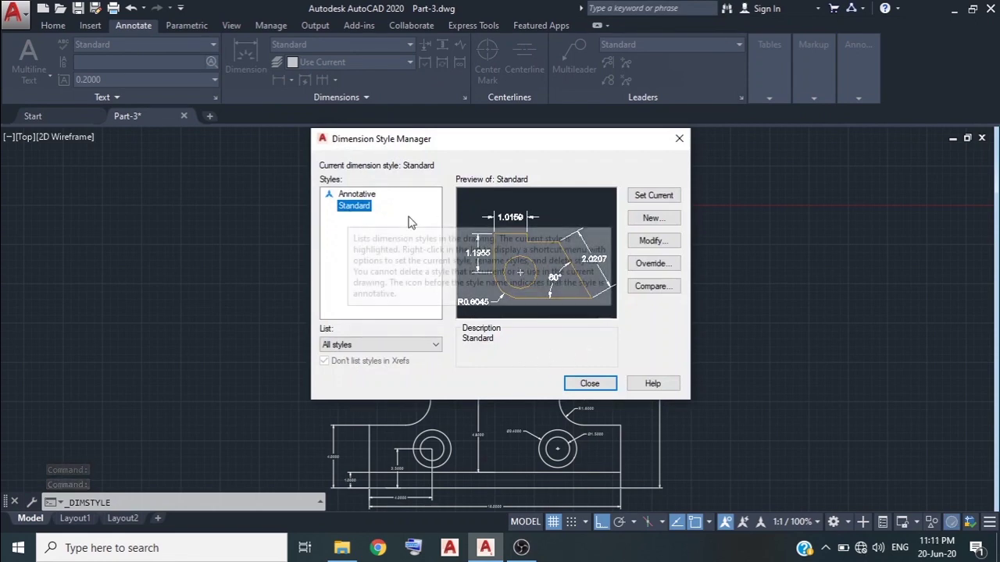
# Modify Standard style: text height 0.5, text aligned with dimension line, arrow size 0.5
pyautogui.click(654, 241)
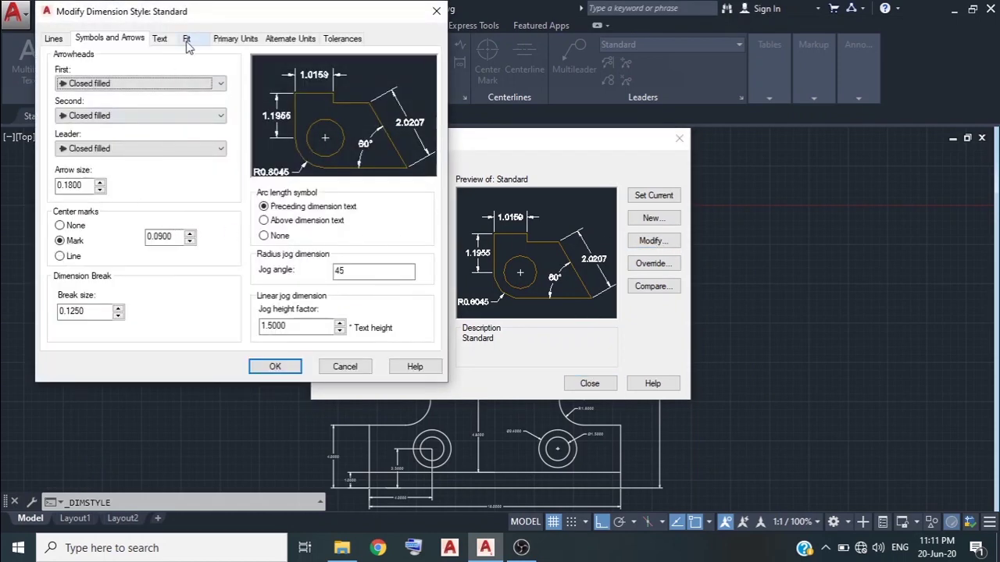
pyautogui.click(161, 39)
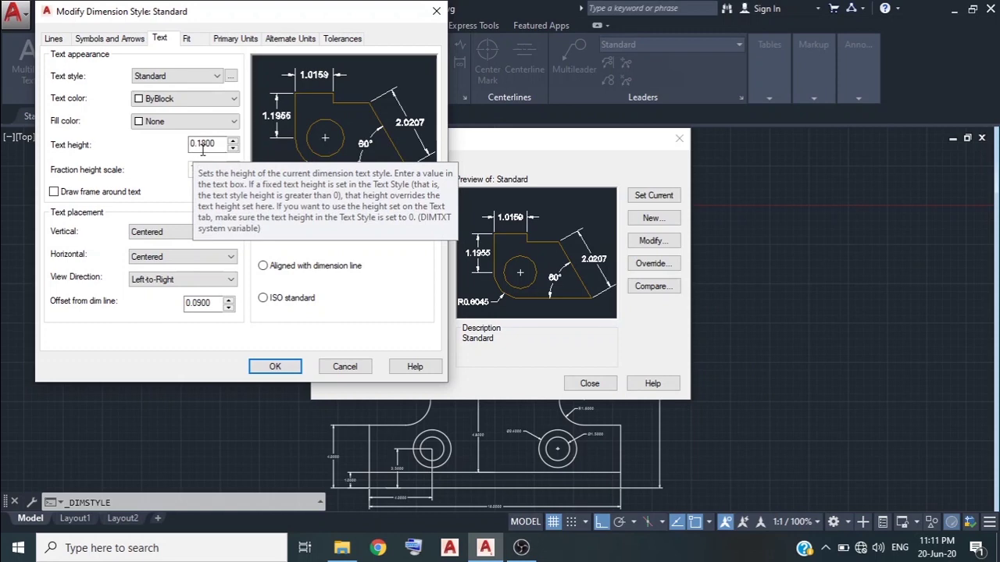
pyautogui.doubleClick(201, 143)
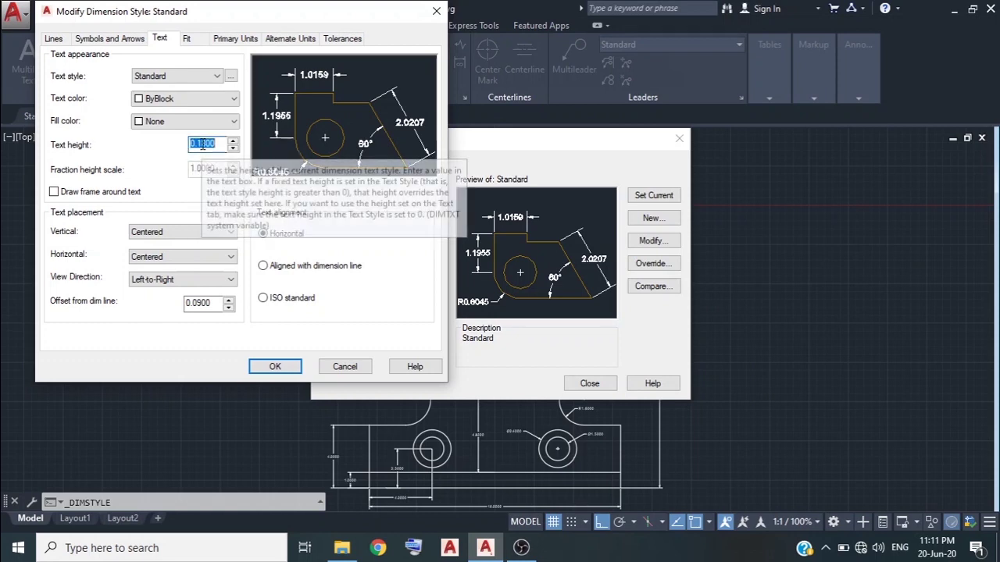
pyautogui.write('0.5')
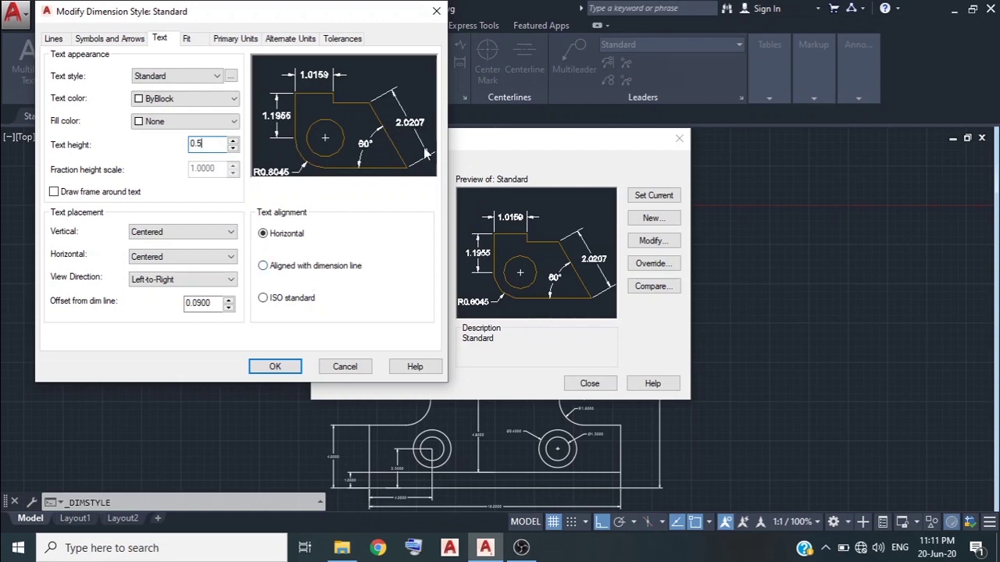
pyautogui.click(263, 266)
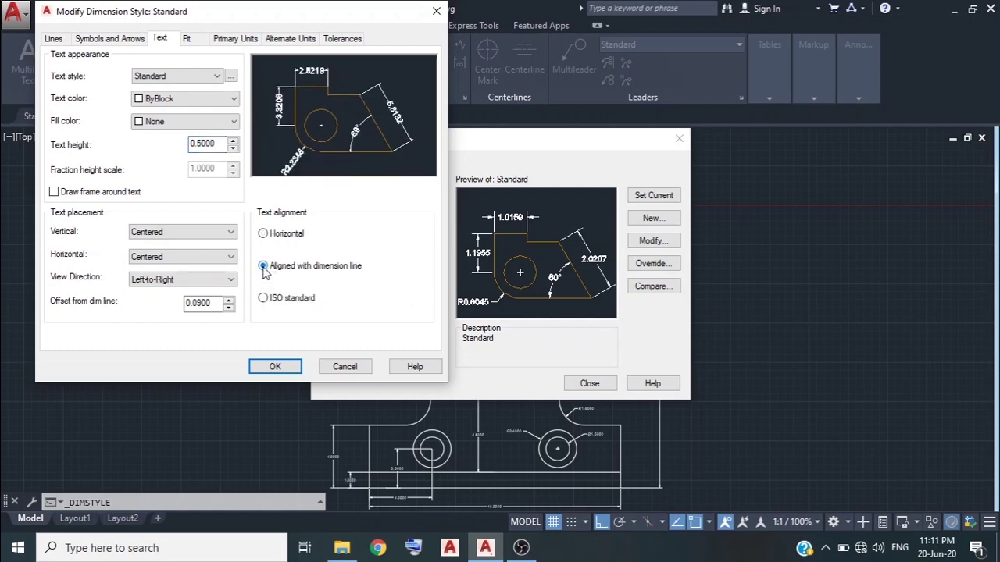
pyautogui.click(114, 41)
pyautogui.doubleClick(68, 186)
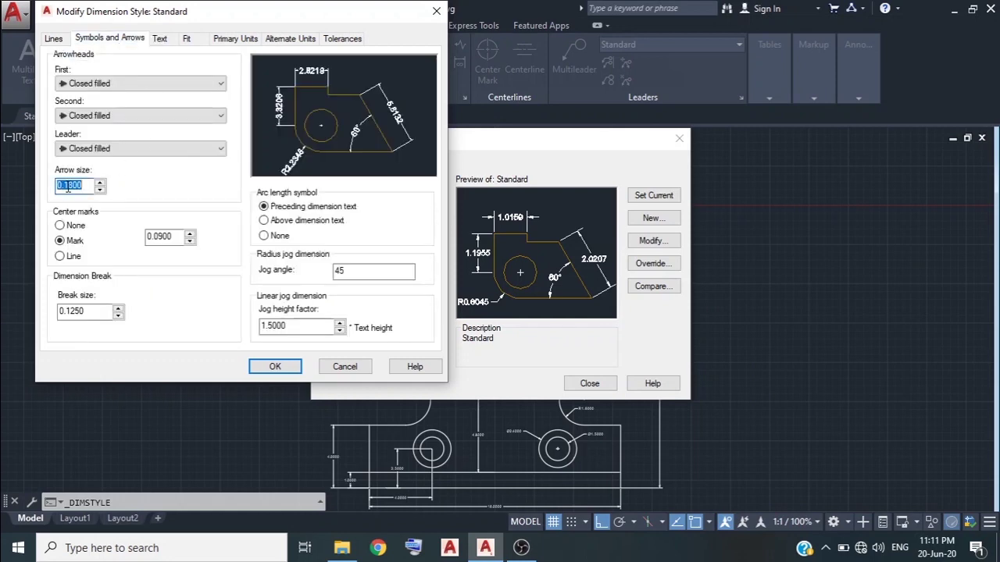
pyautogui.write('0.5')
pyautogui.click(278, 371)
# Close the style manager, zoom in to check the enlarged 18.0000 dimension, then reopen it
pyautogui.click(587, 384)
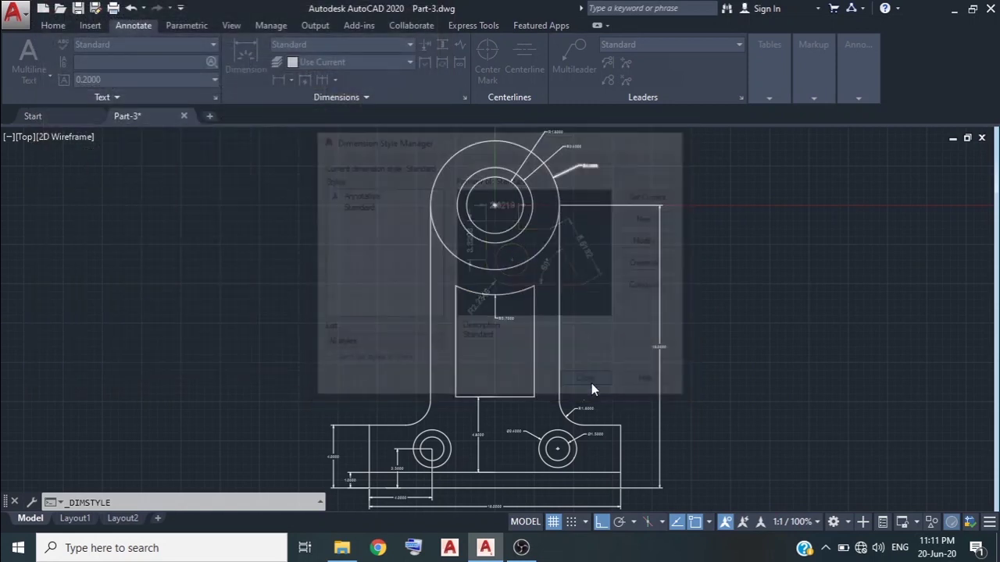
pyautogui.moveTo(683, 397); pyautogui.dragTo(648, 377, button='middle')
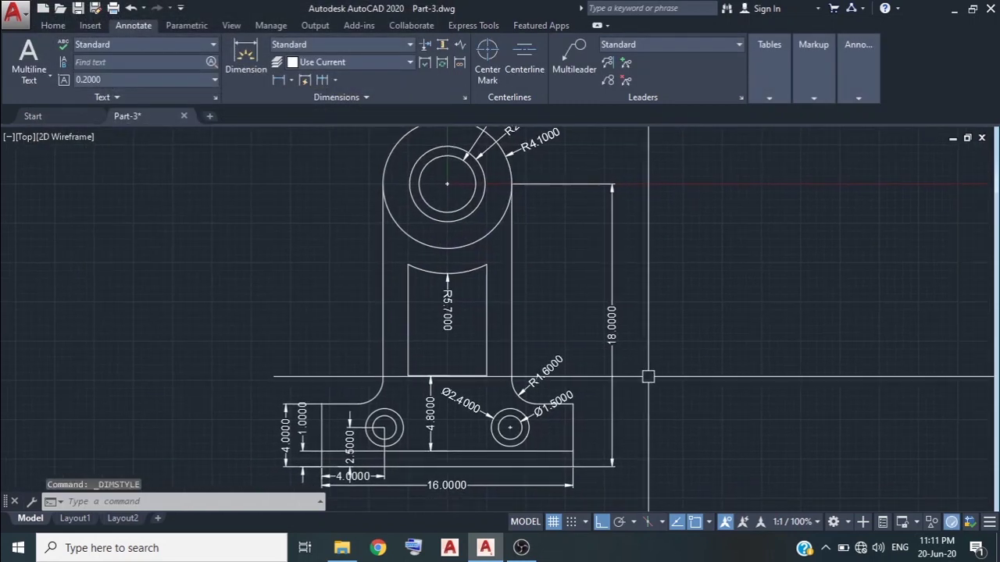
pyautogui.middleClick(650, 376)
pyautogui.middleClick(650, 376)
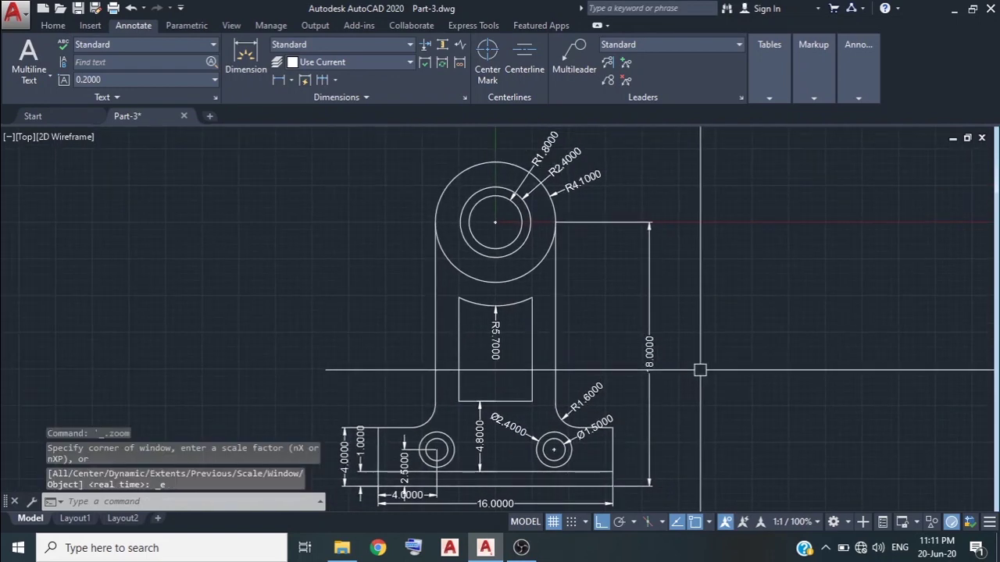
pyautogui.scroll(3, 700, 370)
pyautogui.scroll(3, 671, 375)
pyautogui.moveTo(641, 385); pyautogui.dragTo(614, 395, button='middle')
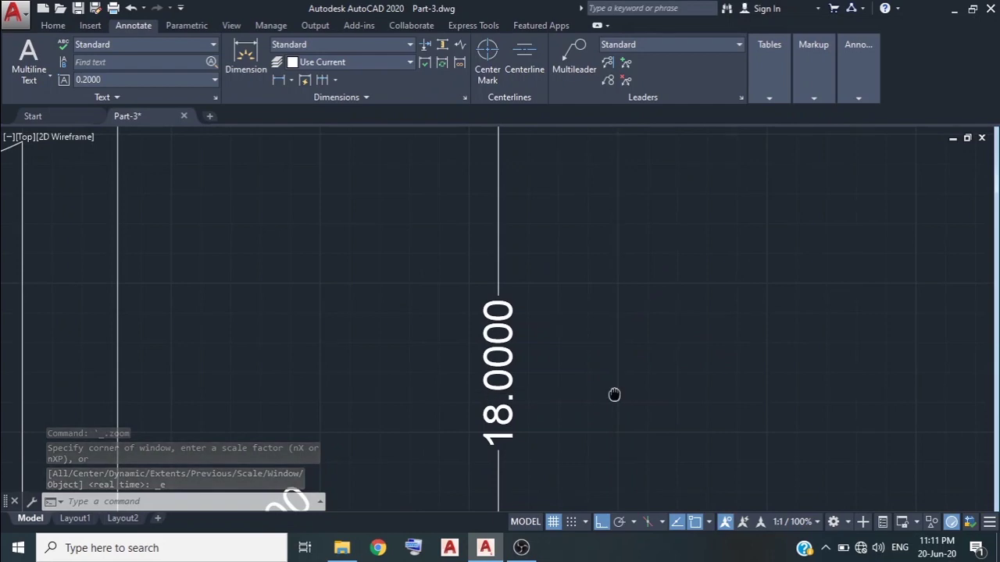
pyautogui.middleClick(614, 394)
pyautogui.middleClick(614, 394)
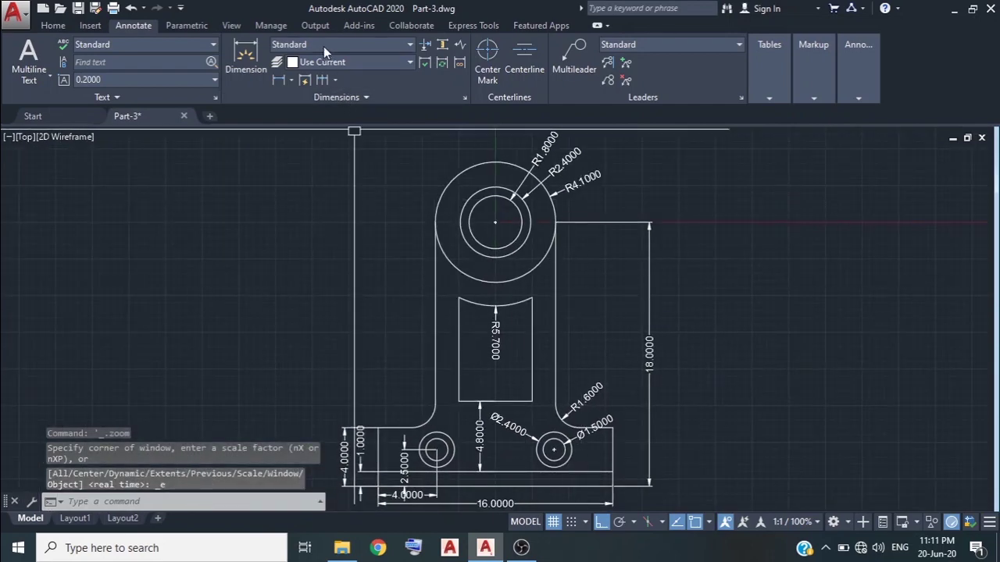
pyautogui.click(324, 46)
pyautogui.click(310, 134)
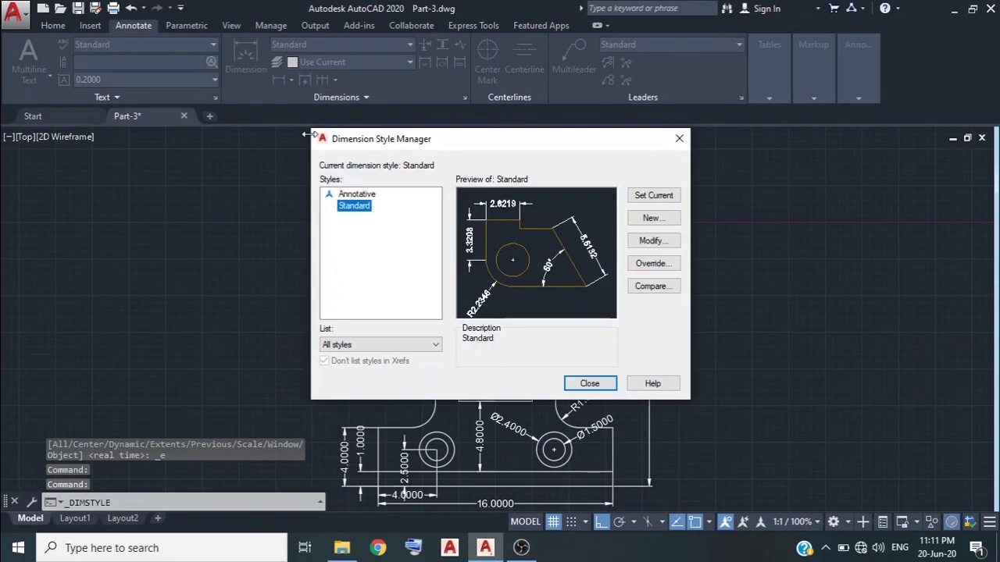
# Change the Standard style's Primary Units linear precision to 0.0, so the preview shows values like 2.8
pyautogui.click(660, 244)
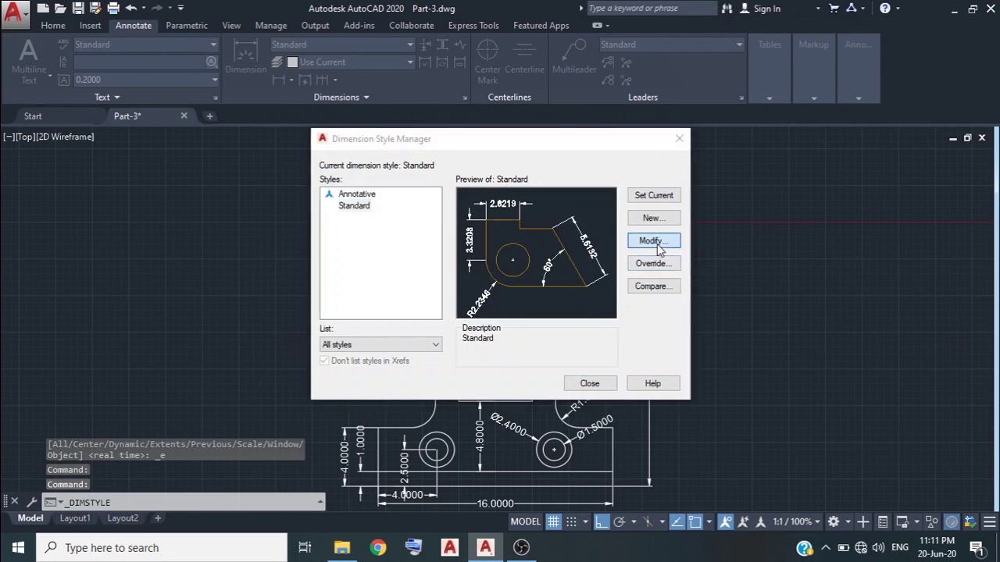
pyautogui.click(228, 41)
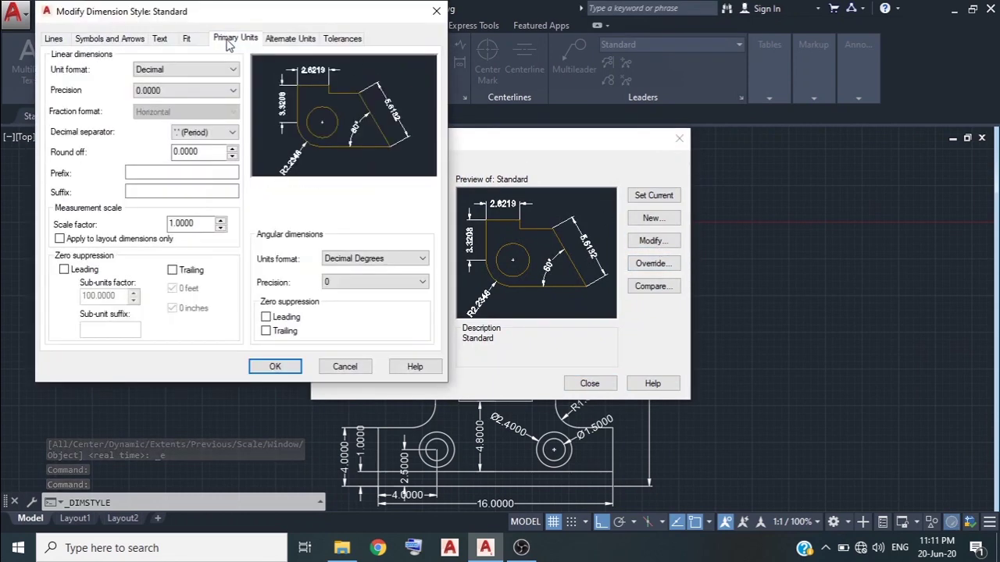
pyautogui.moveTo(245, 15); pyautogui.dragTo(398, 116)
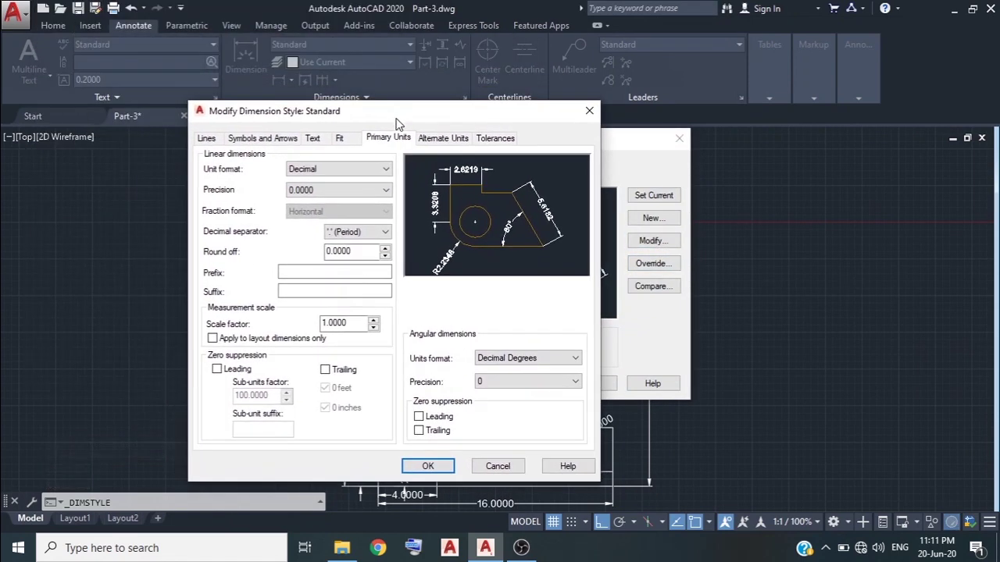
pyautogui.click(311, 193)
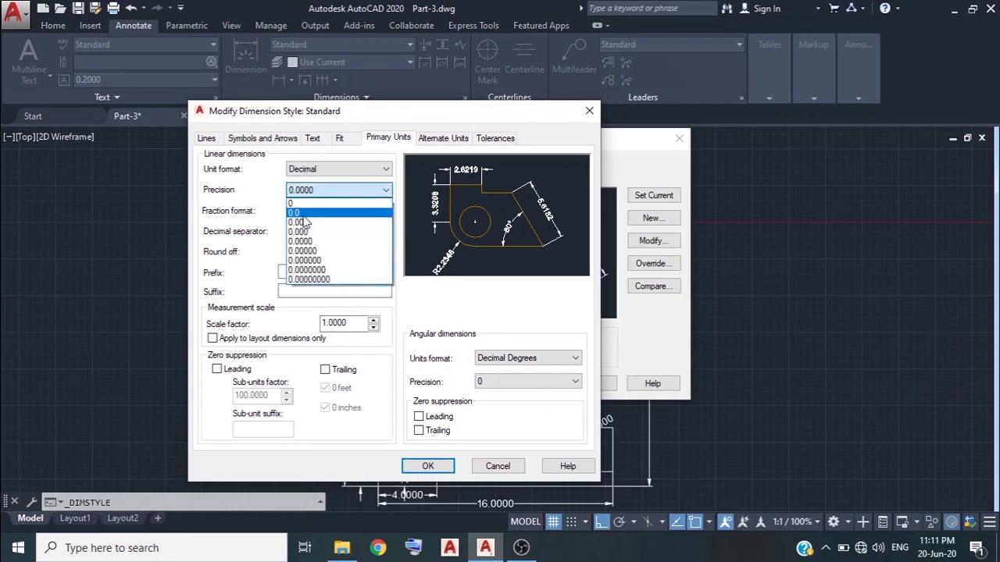
pyautogui.click(304, 215)
pyautogui.click(428, 466)
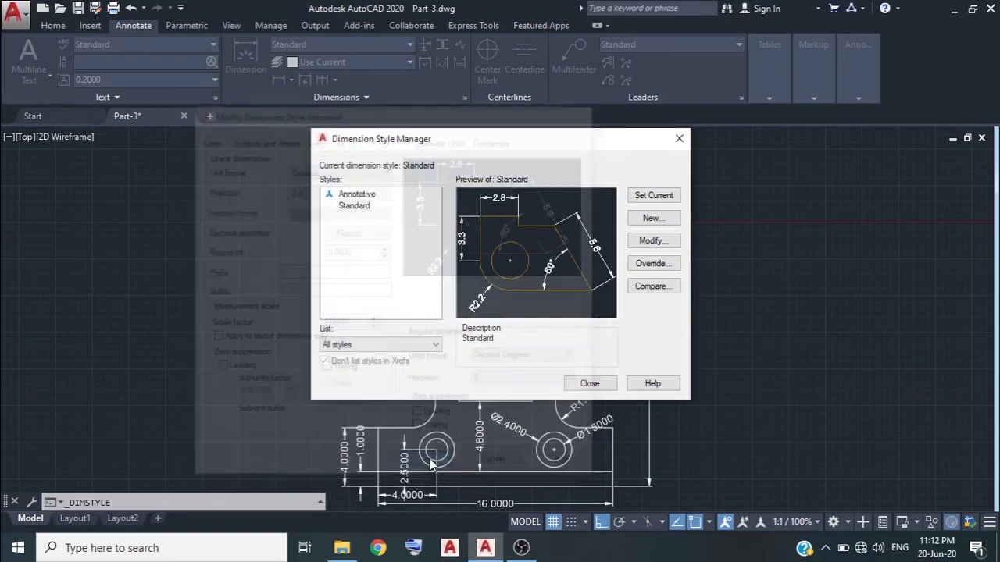
# Close the Dimension Style Manager and fit the bracket on screen, its dimensions now reading 18.0 and R5.7
pyautogui.click(588, 382)
pyautogui.moveTo(698, 431); pyautogui.dragTo(658, 380, button='middle')
pyautogui.scroll(3, 636, 323)
pyautogui.scroll(-1, 474, 461)
pyautogui.moveTo(475, 461); pyautogui.dragTo(600, 320, button='middle')
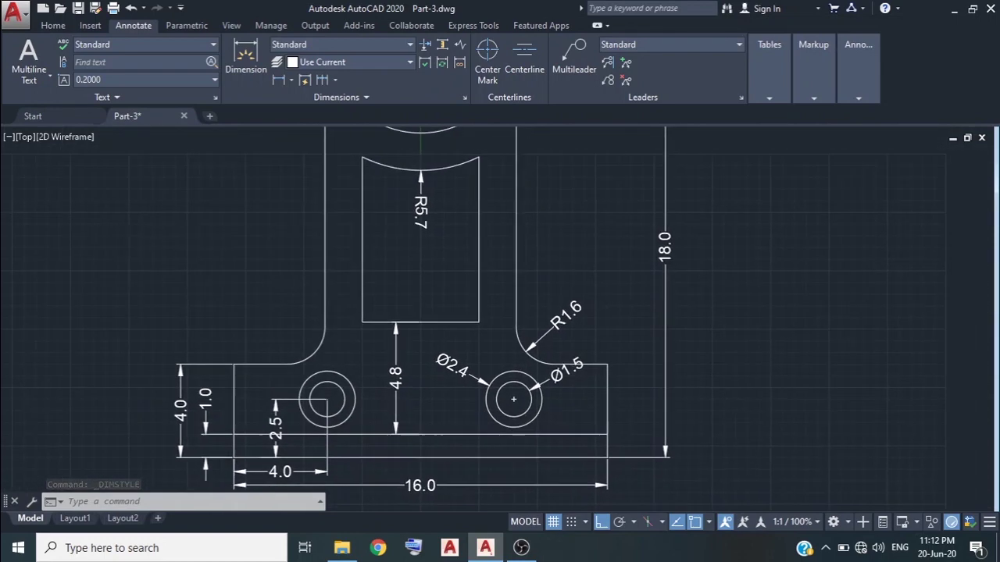
pyautogui.middleClick(763, 359)
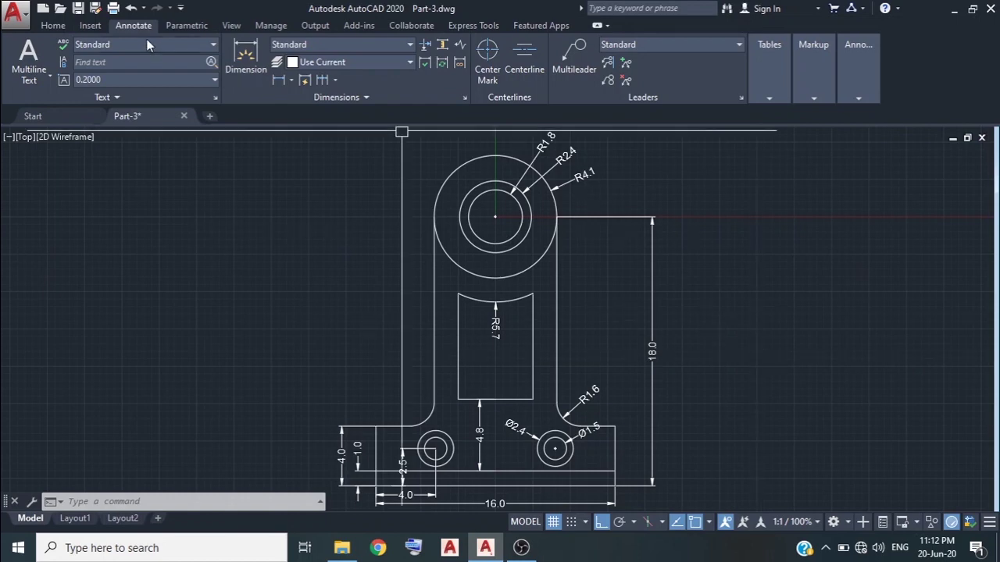
pyautogui.click(59, 28)
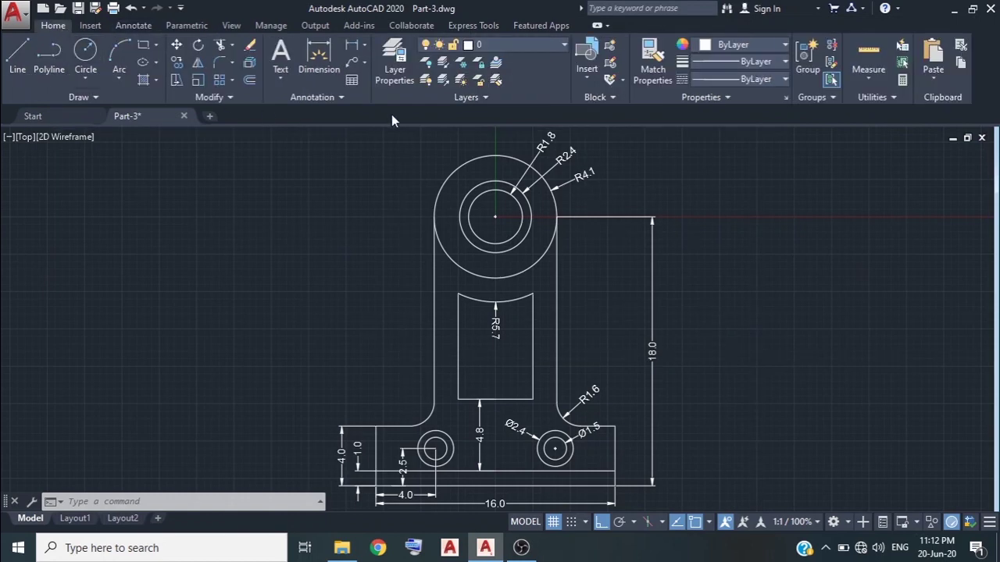
# In the Layer Properties Manager, add a layer named Dimension and colour it red
pyautogui.click(531, 44)
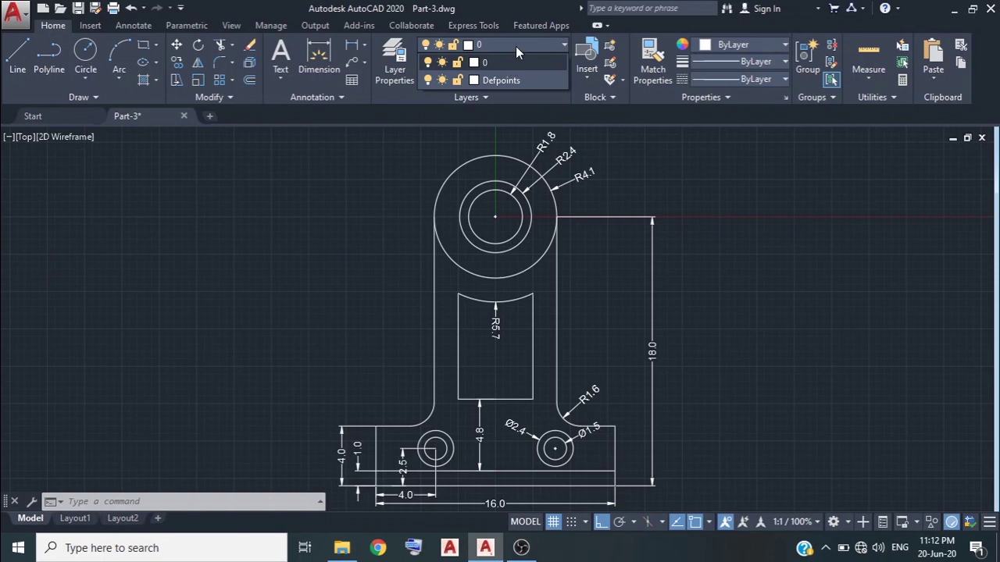
pyautogui.click(515, 46)
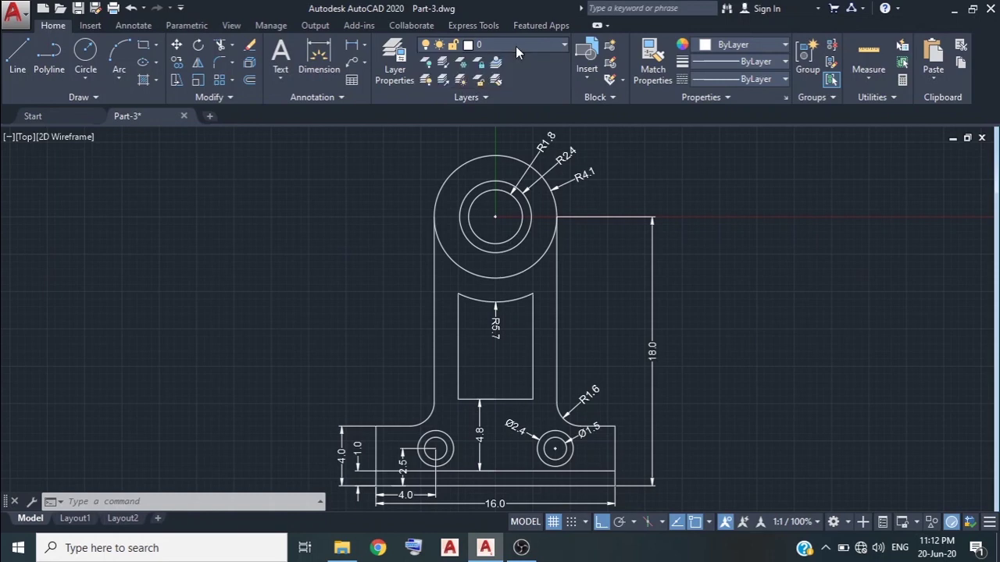
pyautogui.click(398, 83)
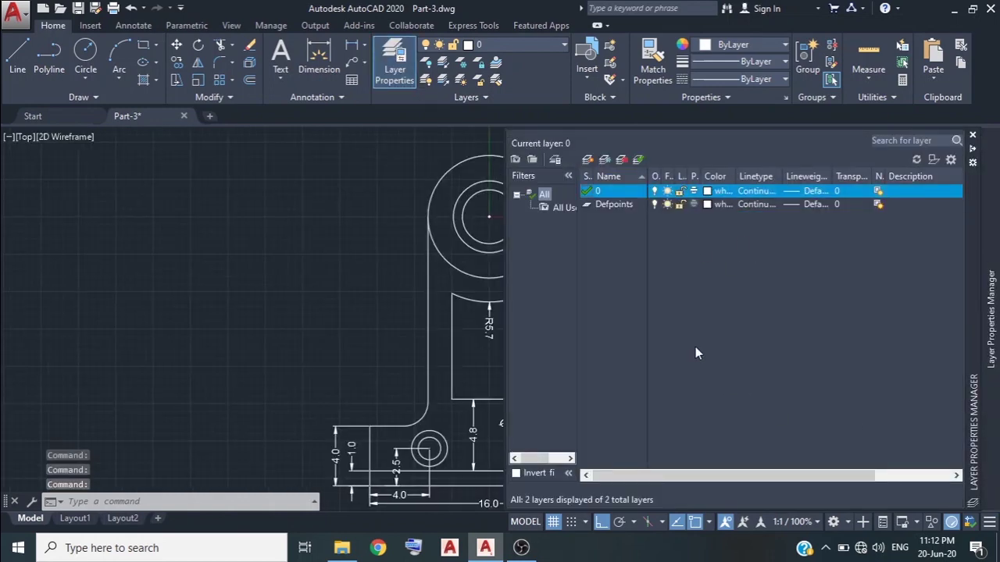
pyautogui.click(588, 160)
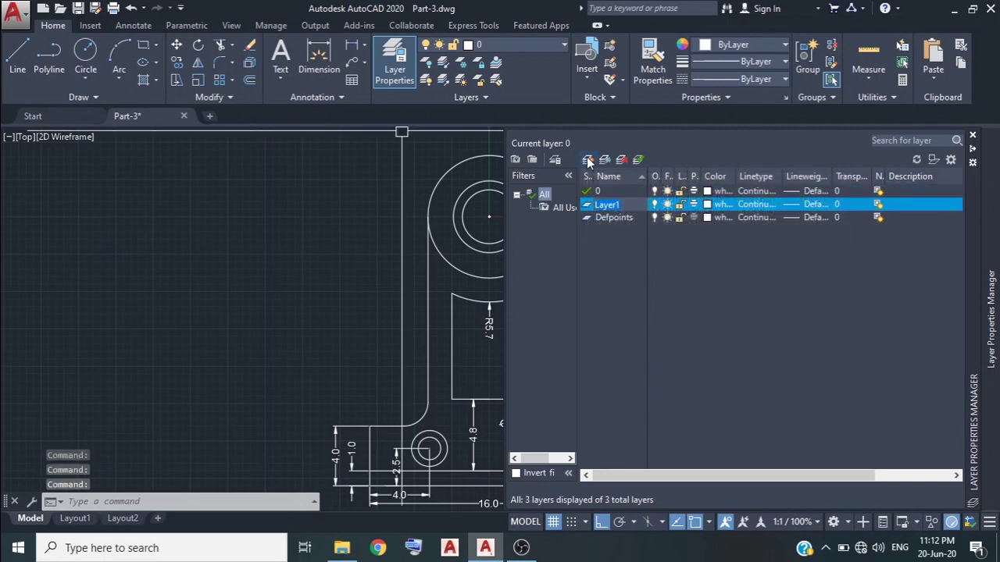
pyautogui.press('BackSpace')
pyautogui.write('Dim')
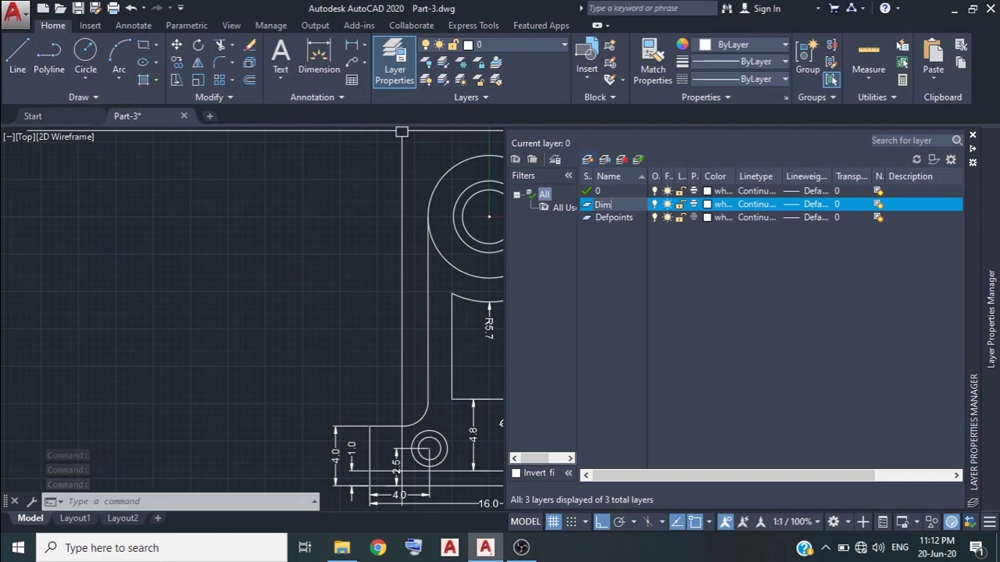
pyautogui.write('ension')
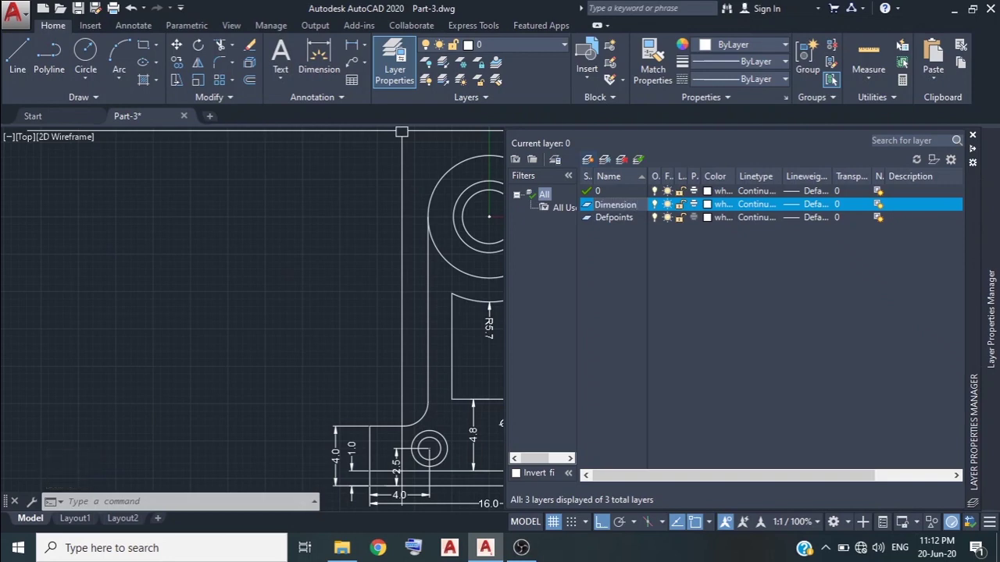
pyautogui.press('Return')
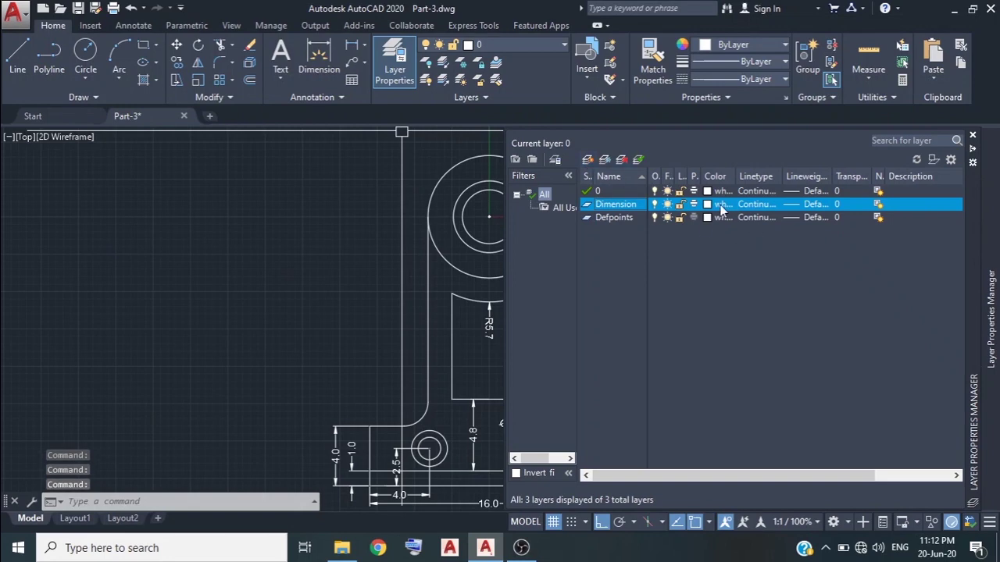
pyautogui.click(717, 207)
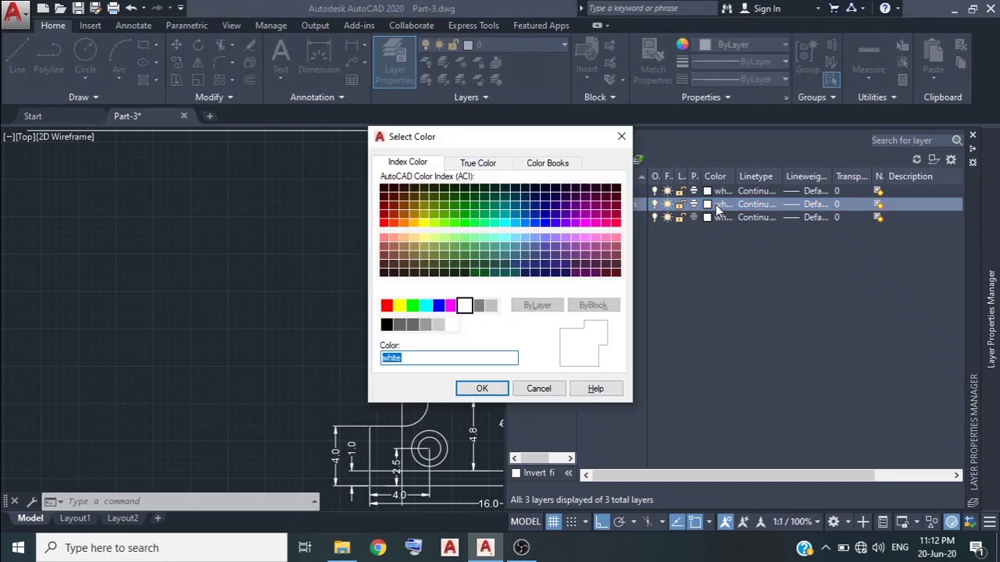
pyautogui.click(391, 307)
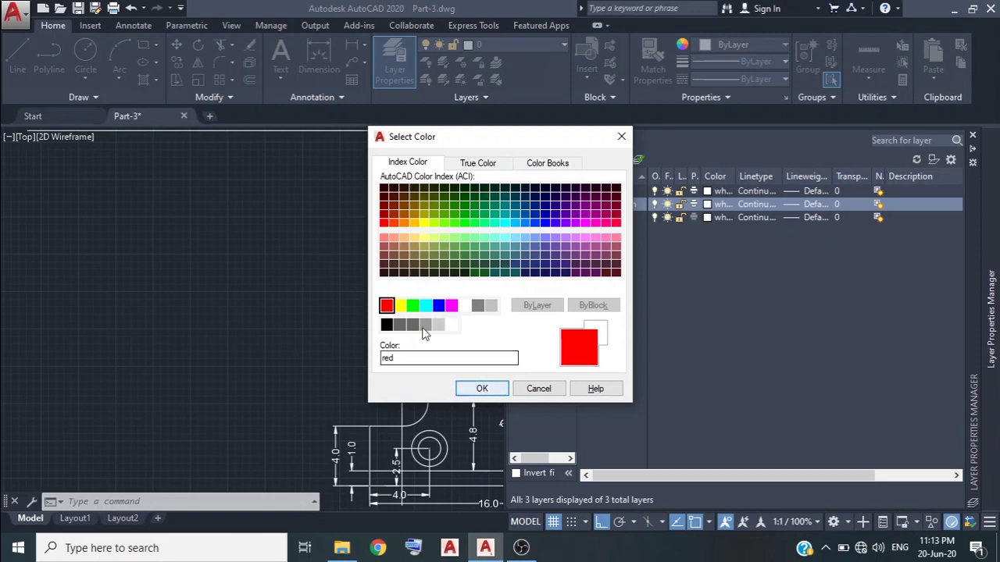
pyautogui.click(483, 389)
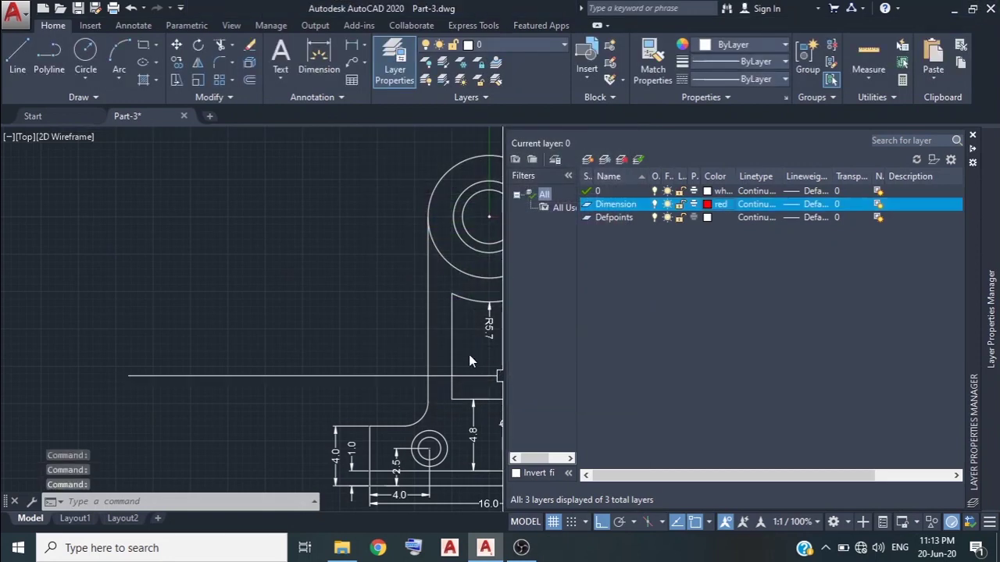
# Move the vertical 18.0 dimension onto the Dimension layer so it turns red
pyautogui.click(330, 319)
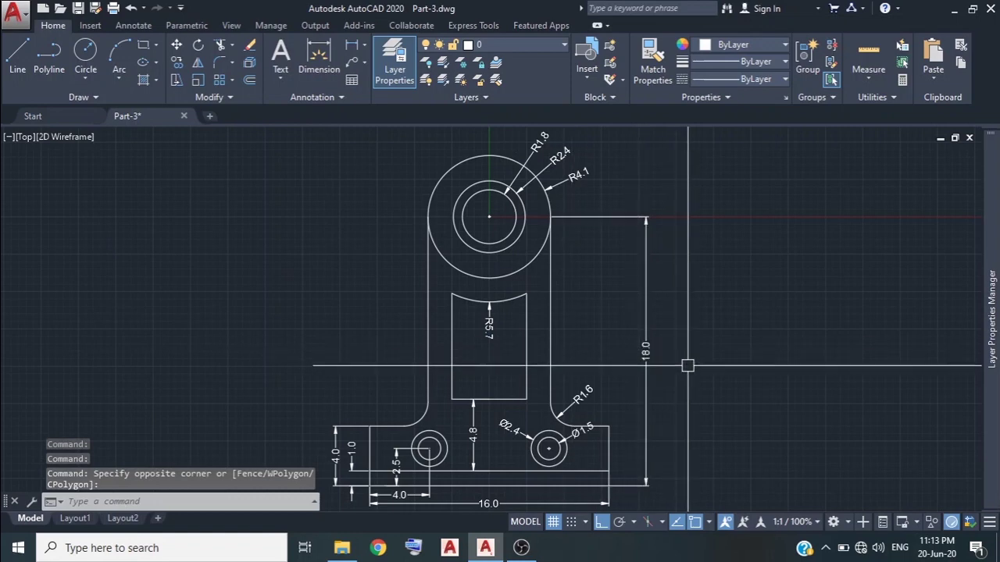
pyautogui.click(648, 352)
pyautogui.click(629, 321)
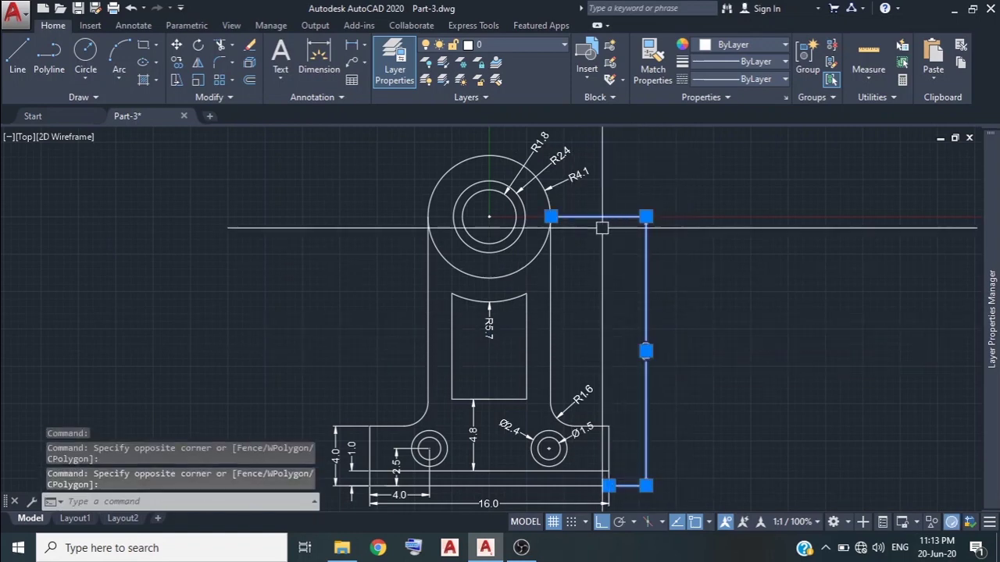
pyautogui.click(534, 49)
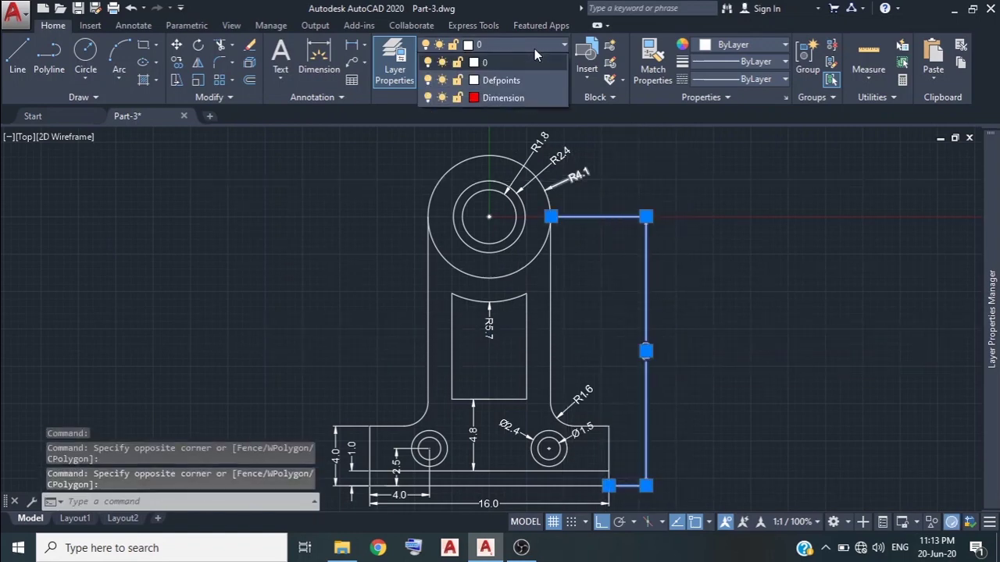
pyautogui.click(506, 98)
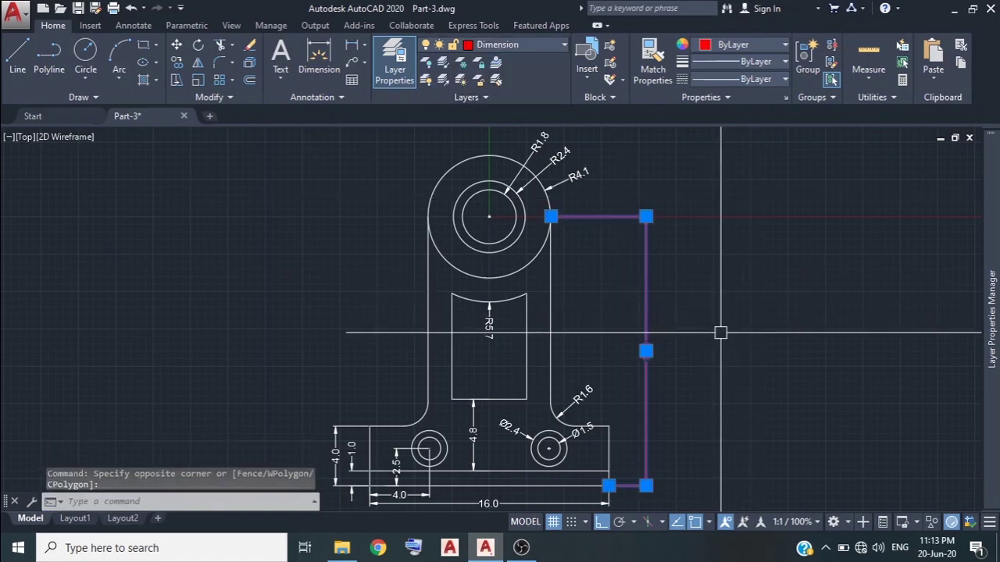
pyautogui.press('Escape')
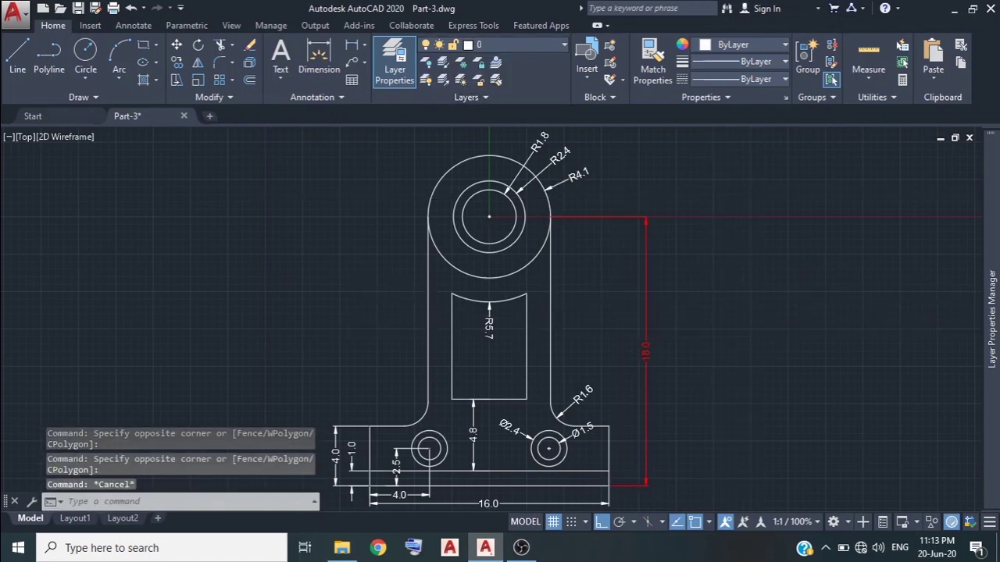
pyautogui.middleClick(682, 338)
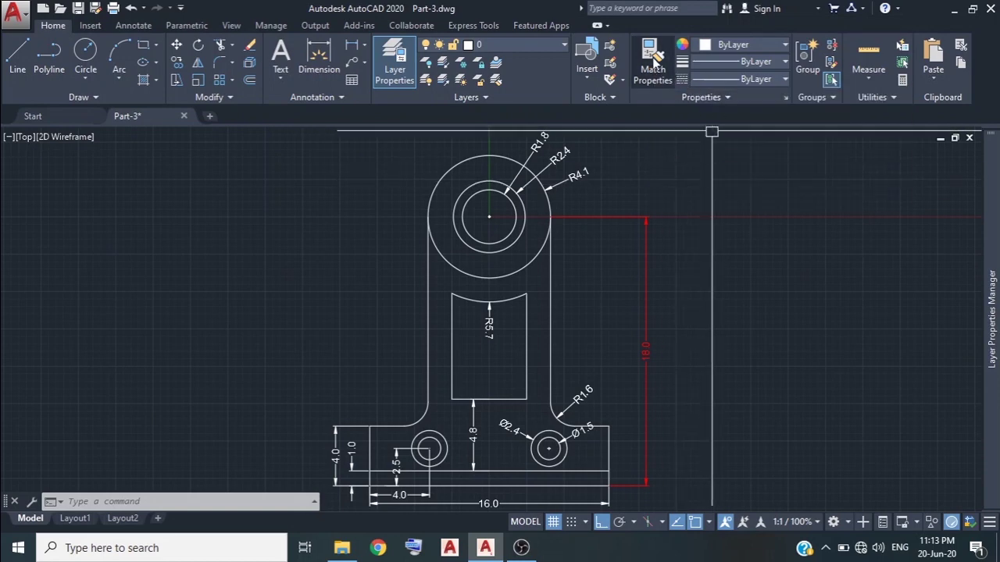
# Match Properties from the 18.0 dimension onto R4.1, R2.4, R1.8, R5.7, 4.8, Ø2.4, R1.6 and Ø1.5
pyautogui.click(653, 63)
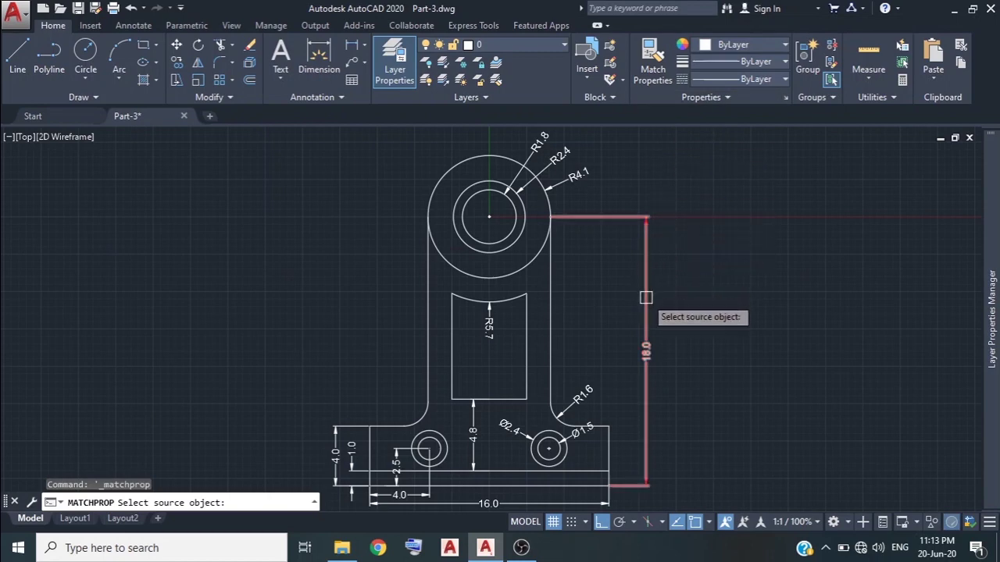
pyautogui.click(646, 297)
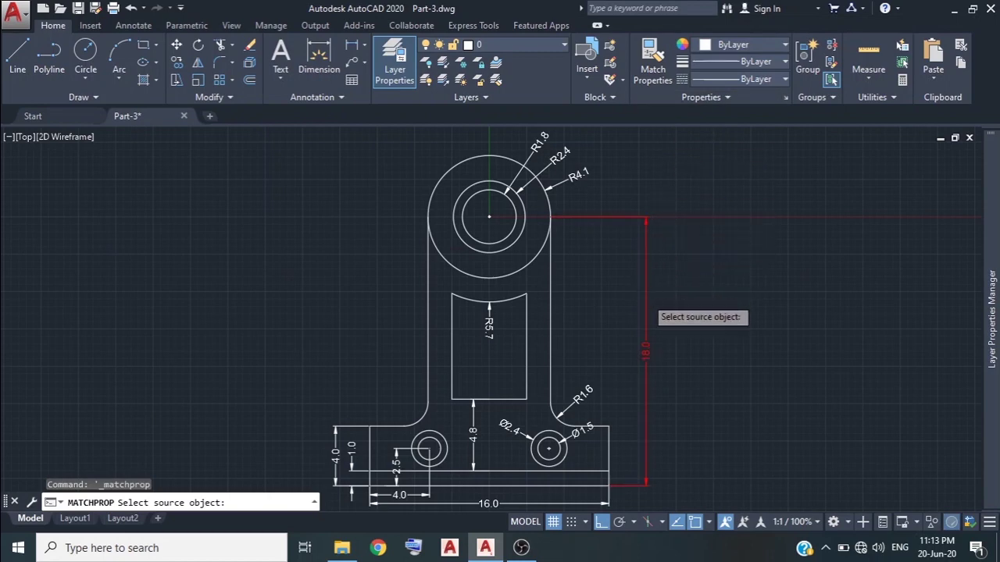
pyautogui.click(576, 170)
pyautogui.click(557, 158)
pyautogui.click(537, 142)
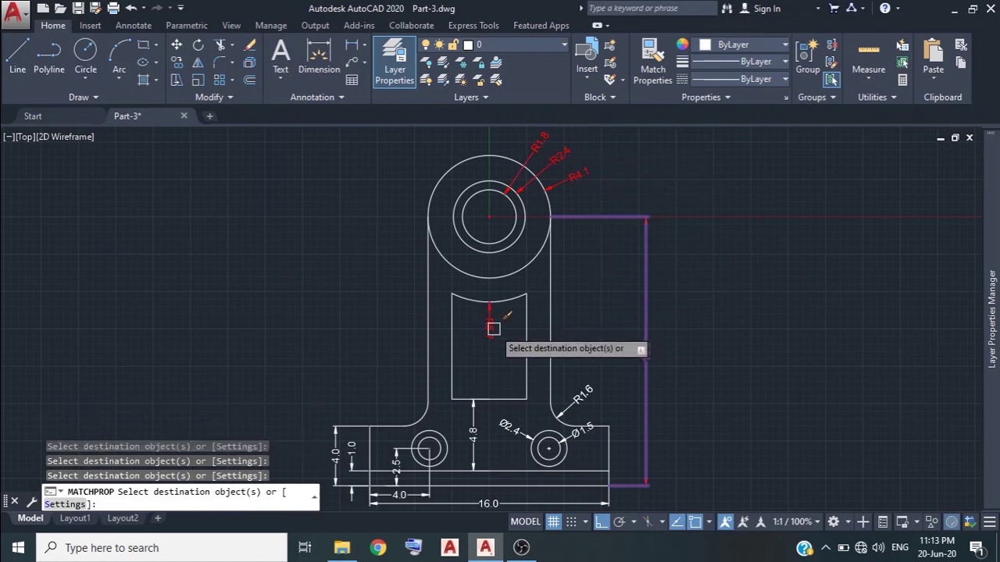
pyautogui.click(493, 329)
pyautogui.click(471, 419)
pyautogui.click(505, 419)
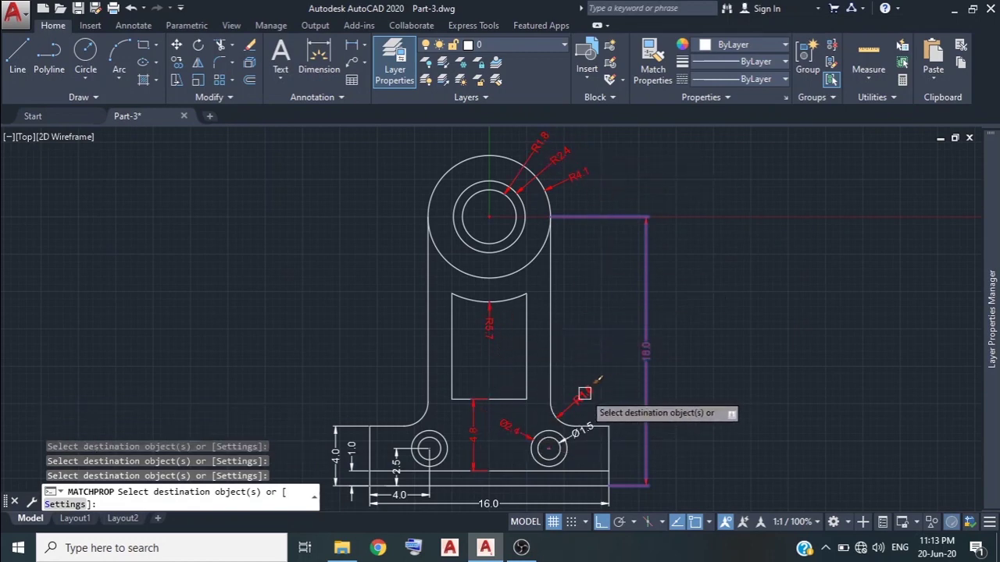
pyautogui.click(584, 395)
pyautogui.click(582, 432)
pyautogui.click(511, 470)
# Turn the remaining 16.0, 4.0, 2.5, 1.0 and left 4.0 dimensions red, then fit the drawing
pyautogui.moveTo(500, 462); pyautogui.dragTo(521, 432, button='middle')
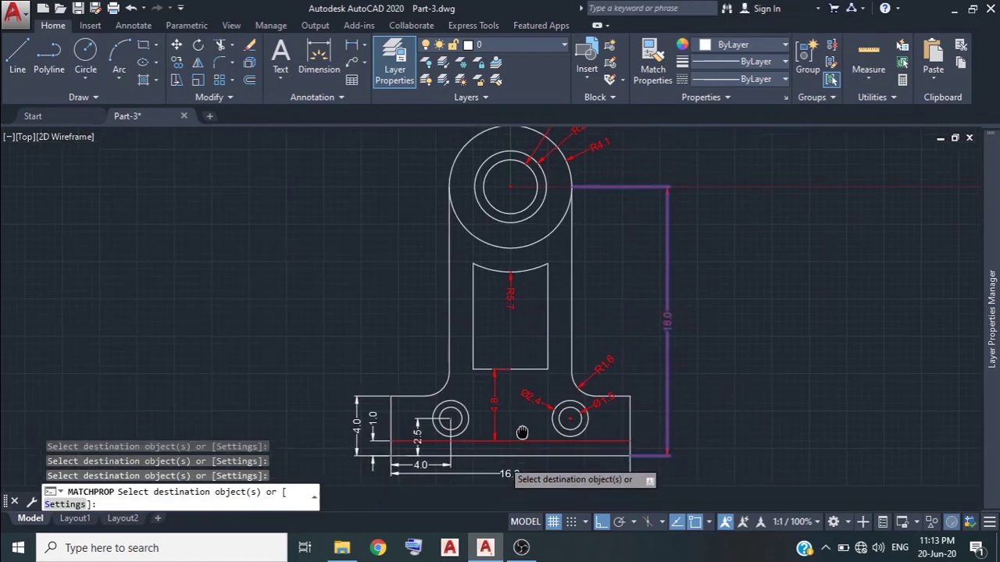
pyautogui.scroll(4, 521, 433)
pyautogui.click(538, 447)
pyautogui.click(372, 423)
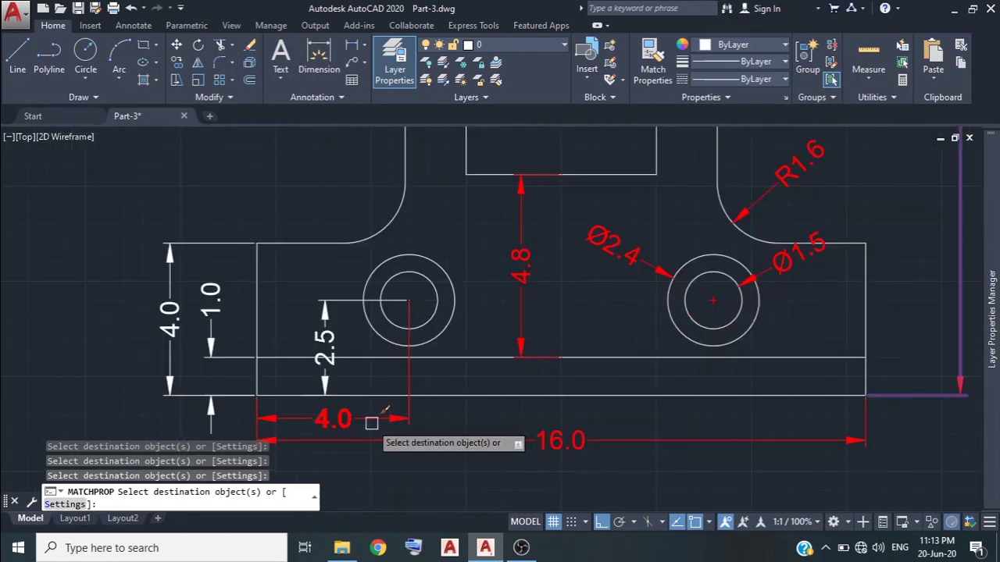
pyautogui.click(324, 320)
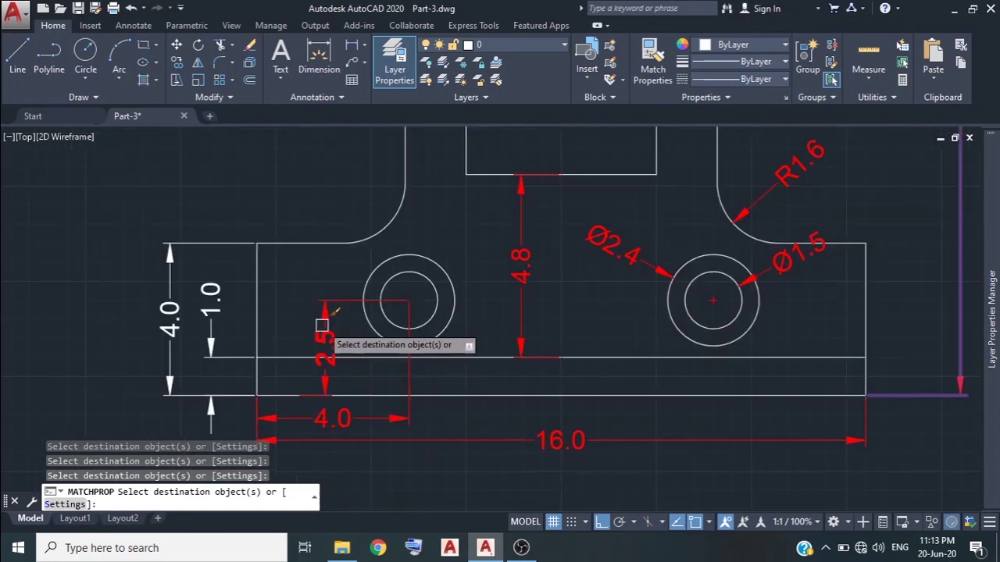
pyautogui.click(208, 328)
pyautogui.click(170, 336)
pyautogui.scroll(-4, 498, 330)
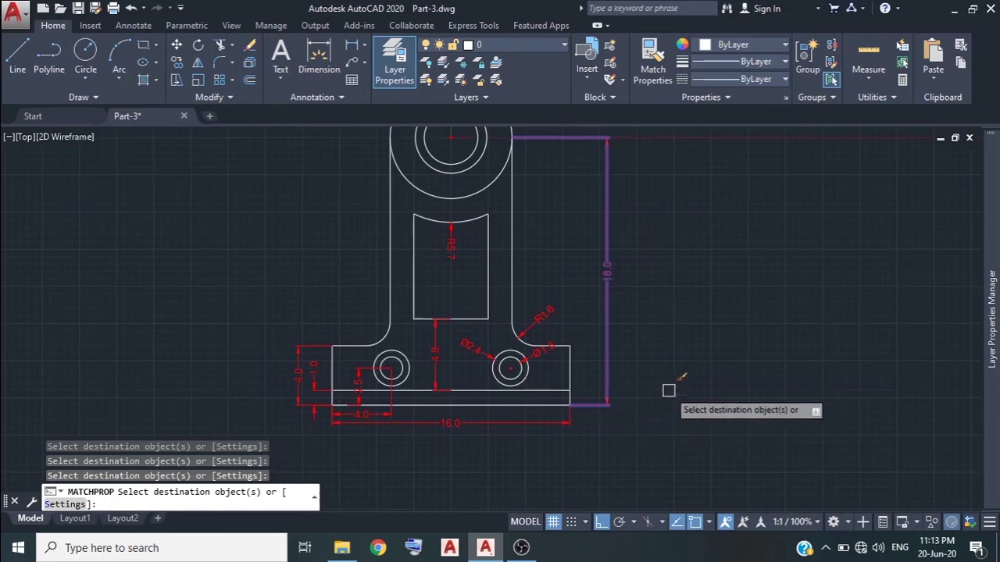
pyautogui.press('Escape')
pyautogui.moveTo(676, 357); pyautogui.dragTo(715, 435, button='middle')
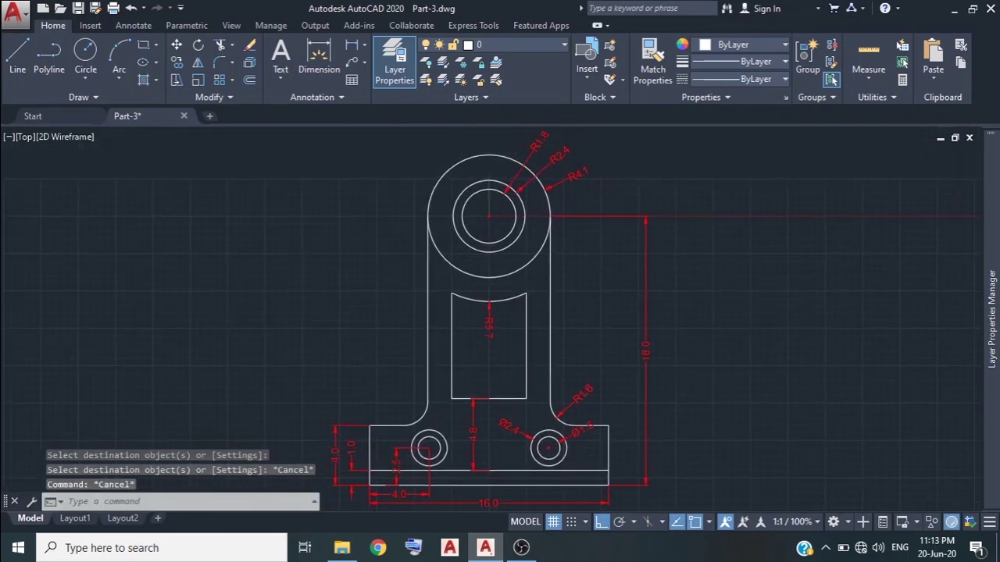
pyautogui.middleClick(739, 355)
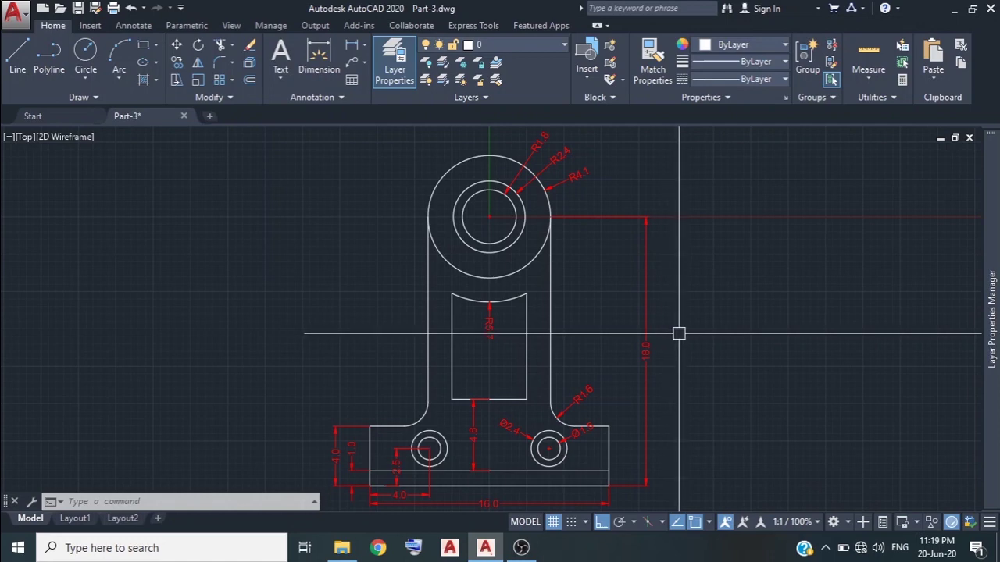
# Switch the Dimension layer off and back on to confirm the red dimensions belong to it
pyautogui.moveTo(679, 333); pyautogui.dragTo(639, 314, button='middle')
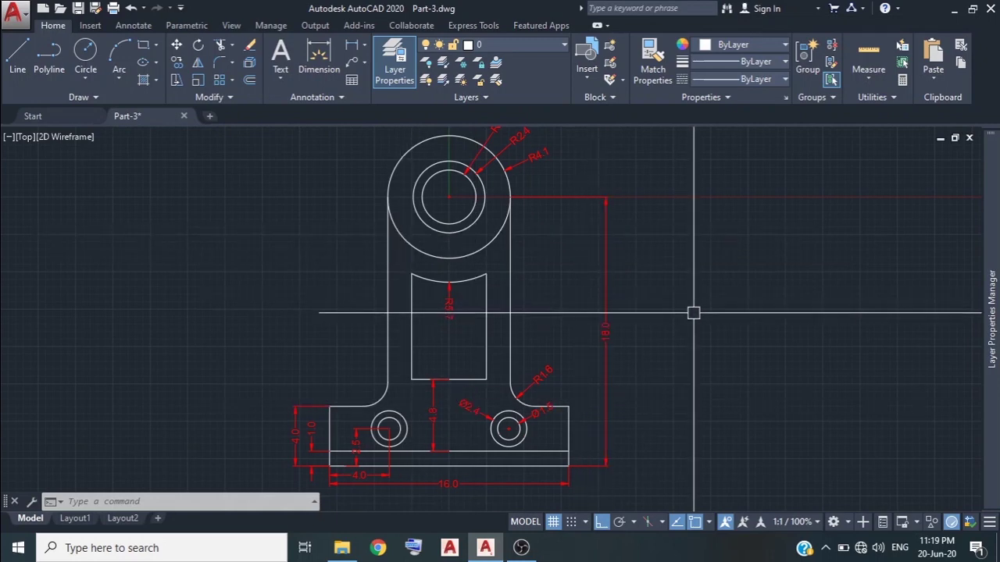
pyautogui.click(560, 46)
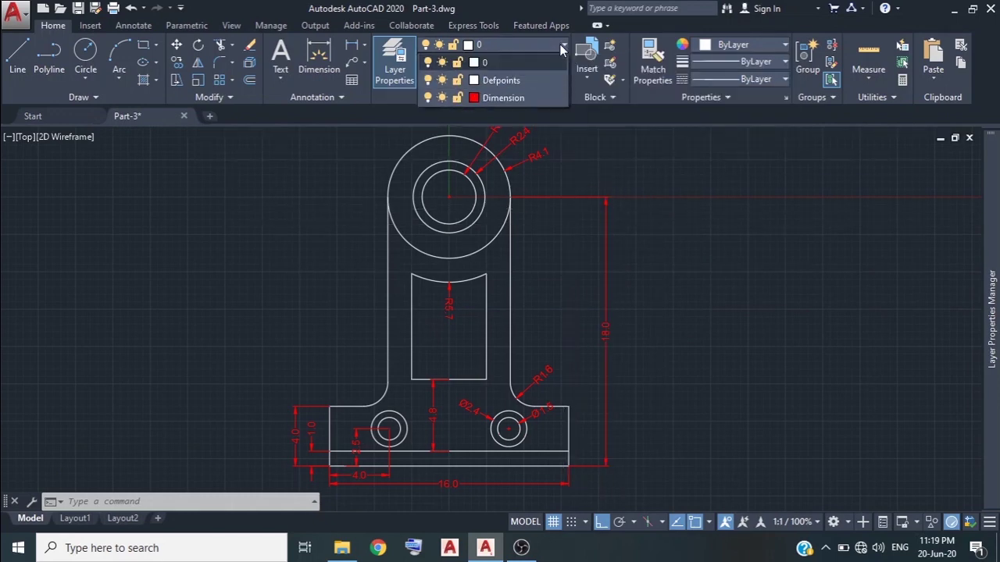
pyautogui.click(429, 97)
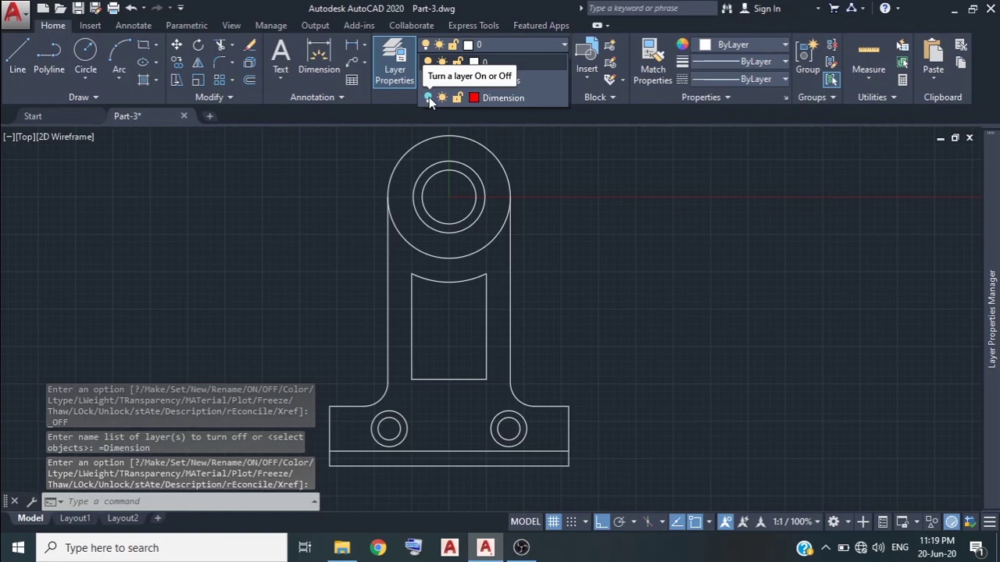
pyautogui.click(429, 96)
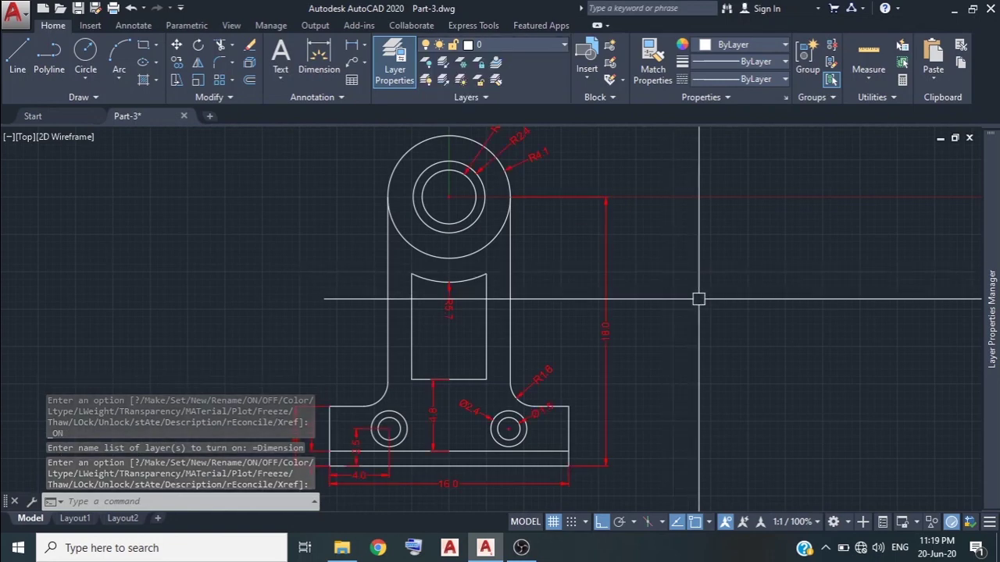
pyautogui.moveTo(697, 297); pyautogui.dragTo(681, 297, button='middle')
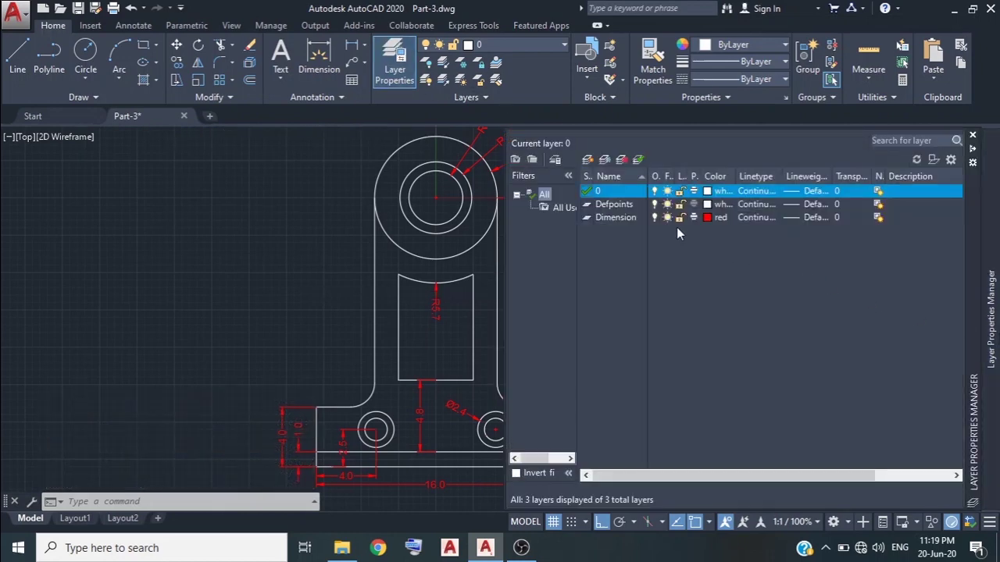
# Add a new layer named dim1 coloured green
pyautogui.click(587, 160)
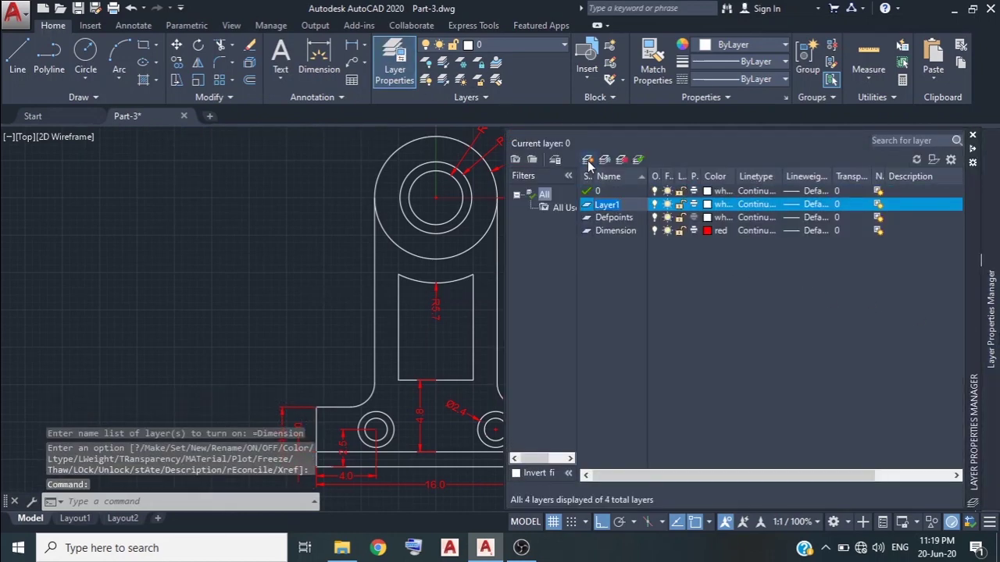
pyautogui.write('dim')
pyautogui.write('1')
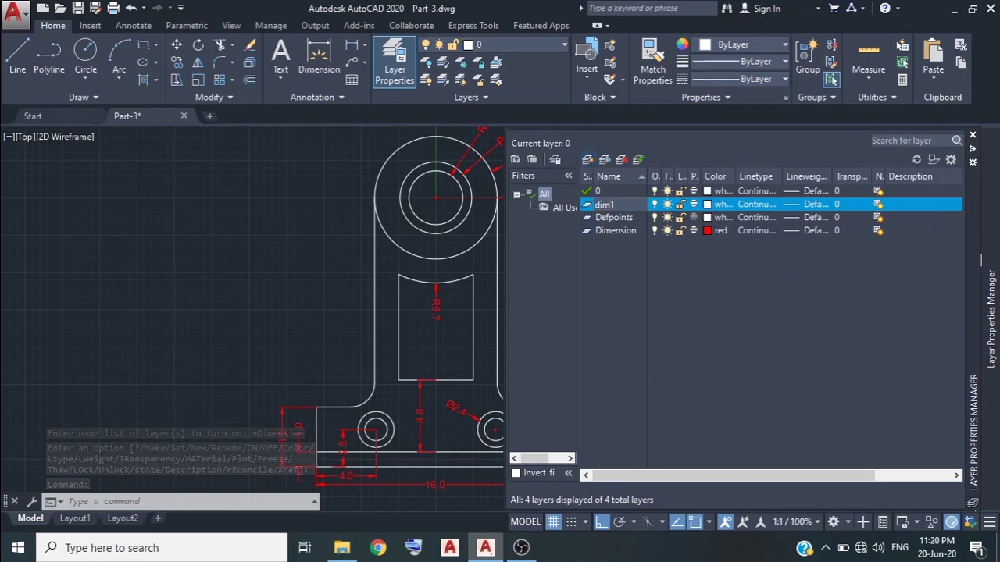
pyautogui.press('Return')
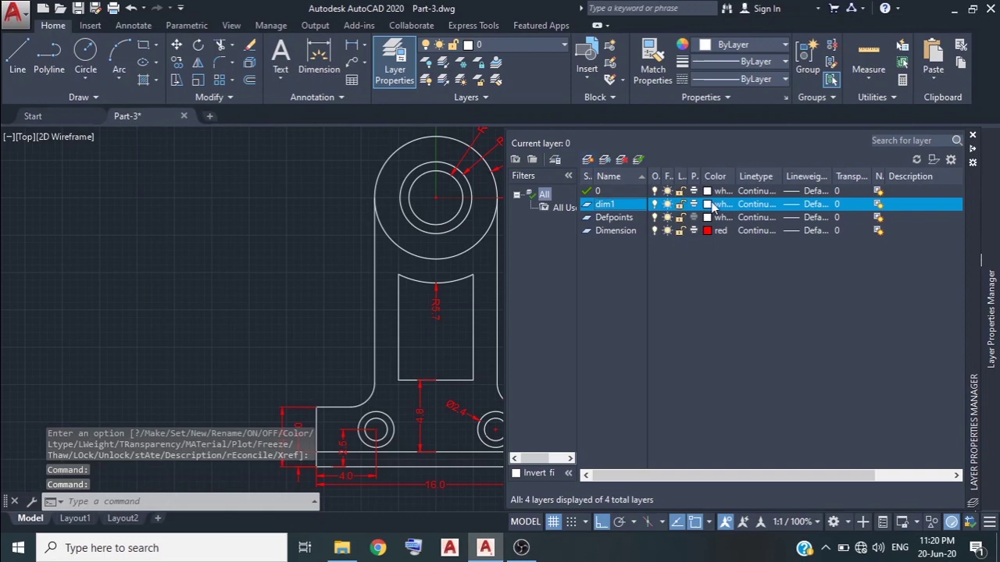
pyautogui.click(718, 204)
pyautogui.click(412, 306)
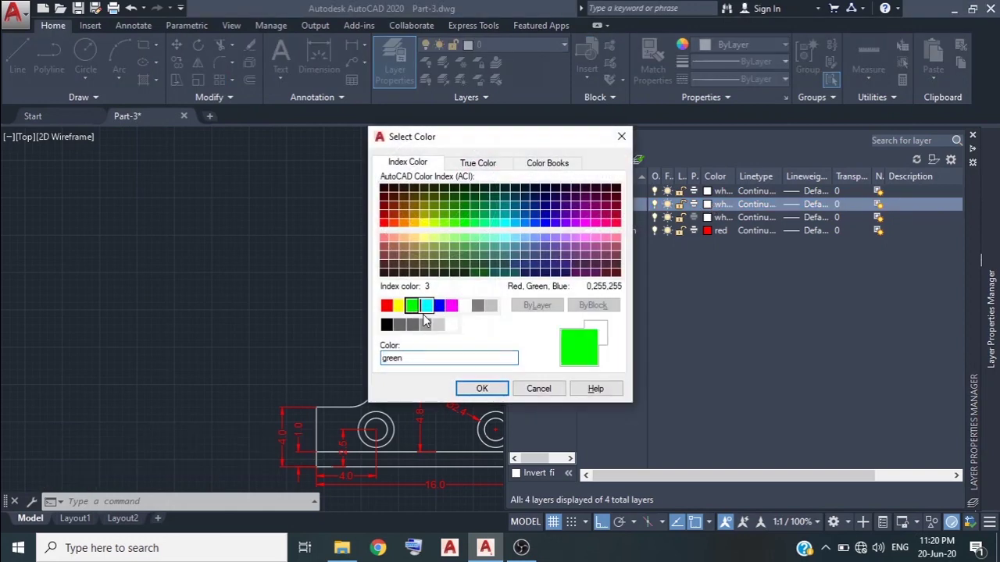
pyautogui.click(482, 389)
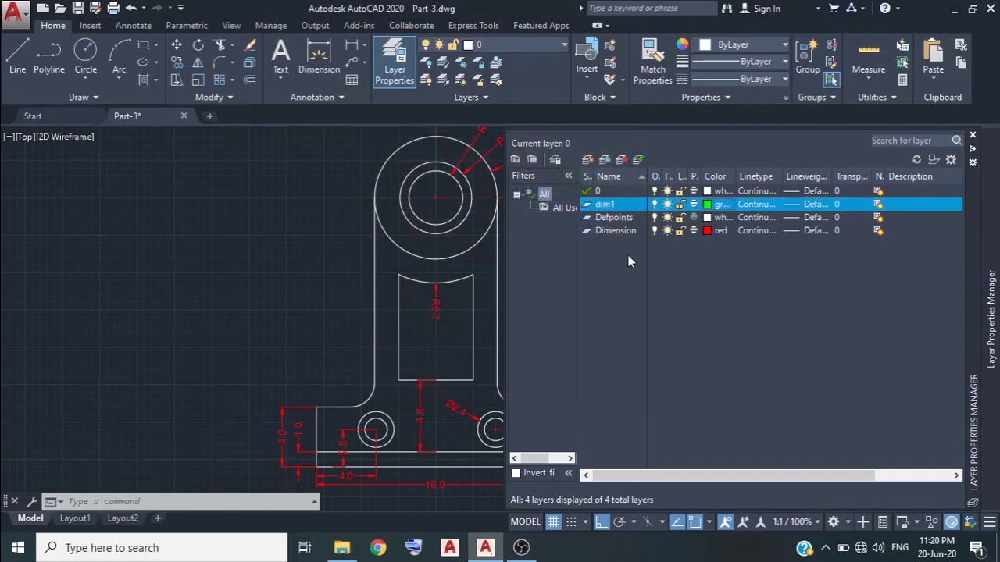
# Add a second layer named dim2 coloured blue
pyautogui.click(587, 159)
pyautogui.write('dim')
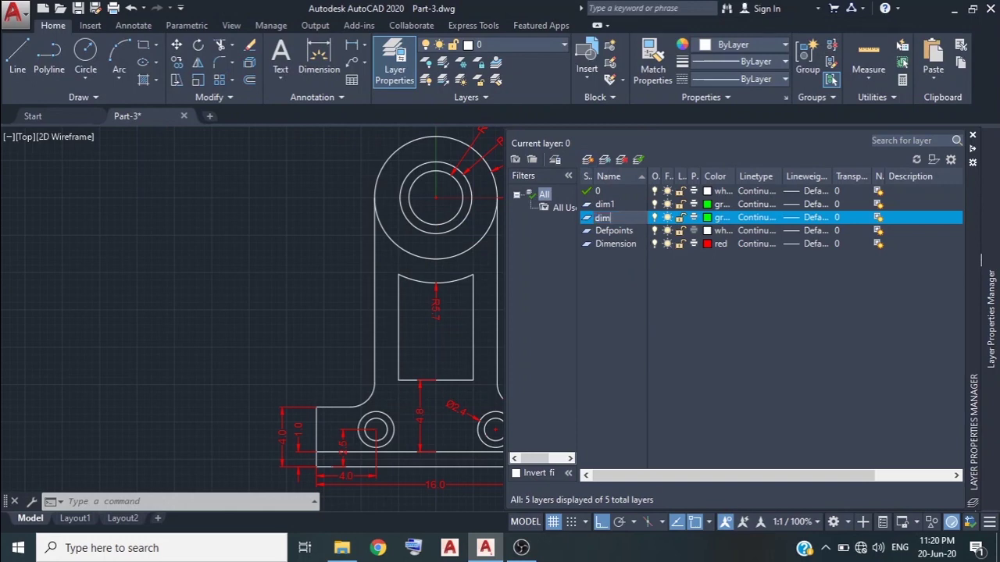
pyautogui.press('Return')
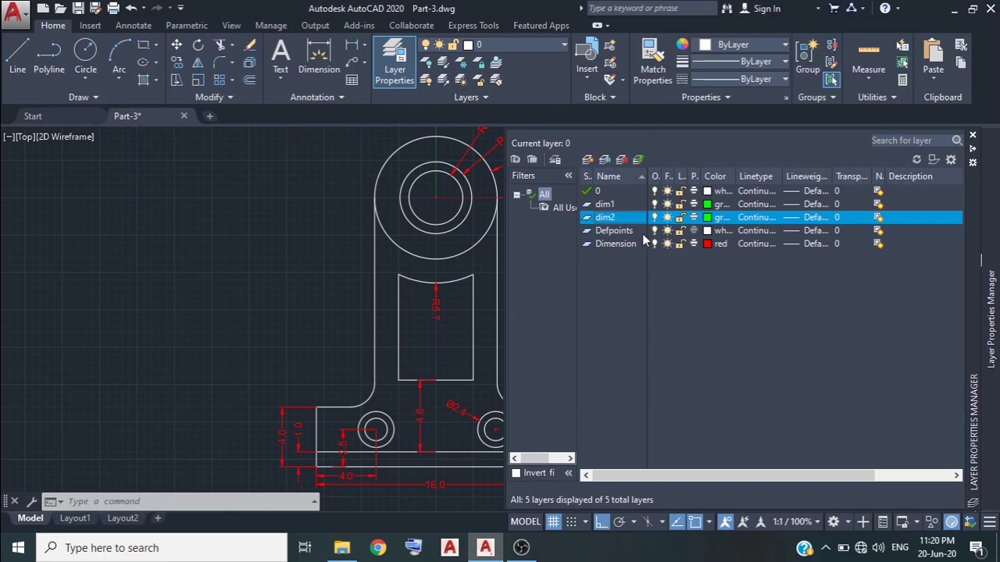
pyautogui.click(712, 221)
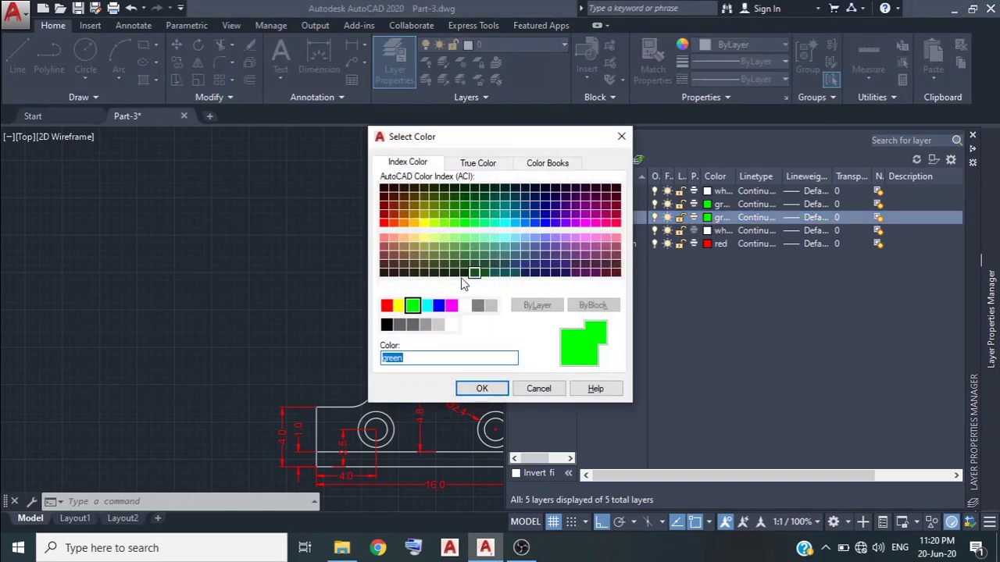
pyautogui.click(438, 306)
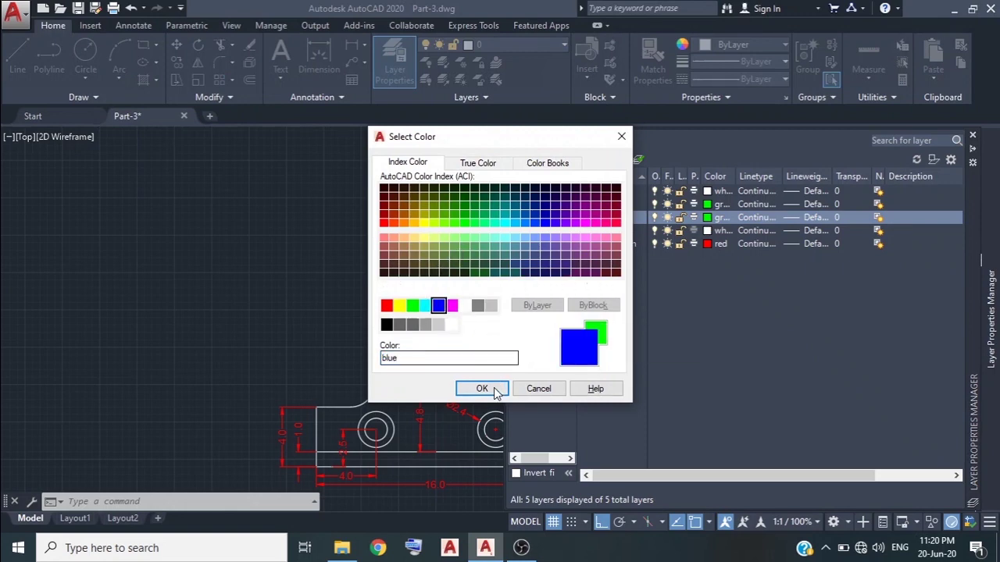
pyautogui.click(482, 388)
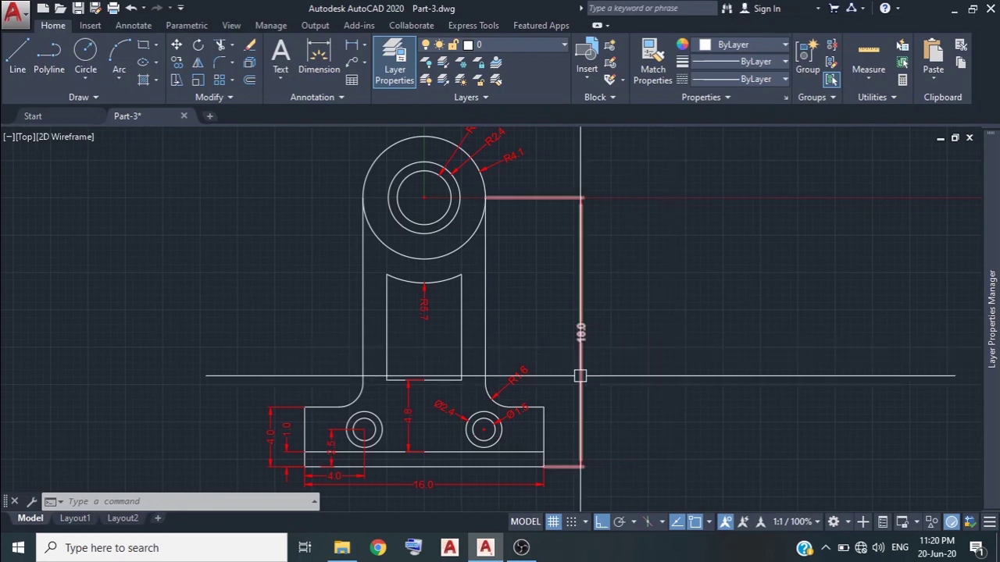
# Erase the red Ø1.5 and Ø2.4 dimensions on the right hole
pyautogui.scroll(2, 617, 356)
pyautogui.scroll(2, 591, 351)
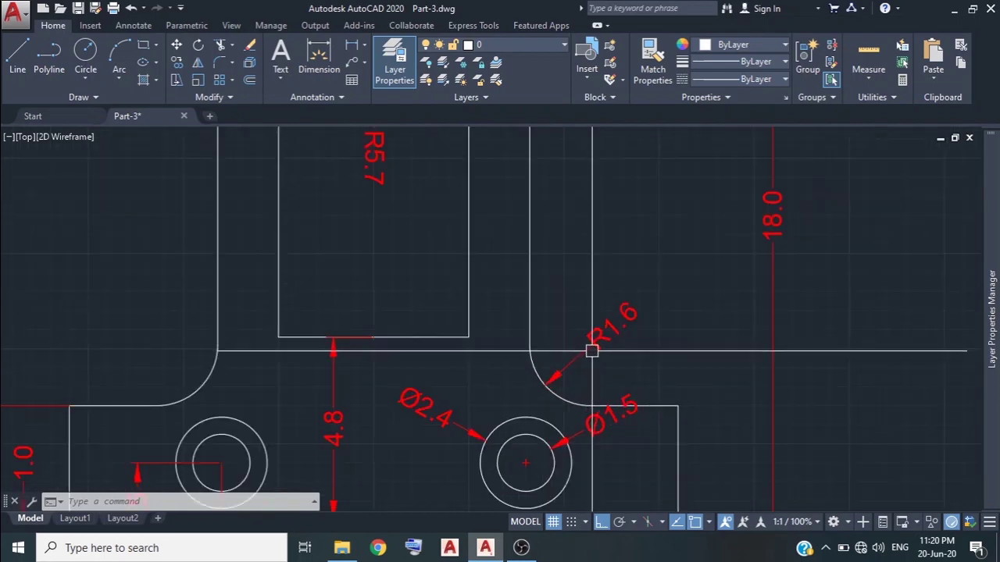
pyautogui.click(640, 358)
pyautogui.click(645, 330)
pyautogui.moveTo(645, 343); pyautogui.dragTo(651, 289, button='middle')
pyautogui.click(602, 367)
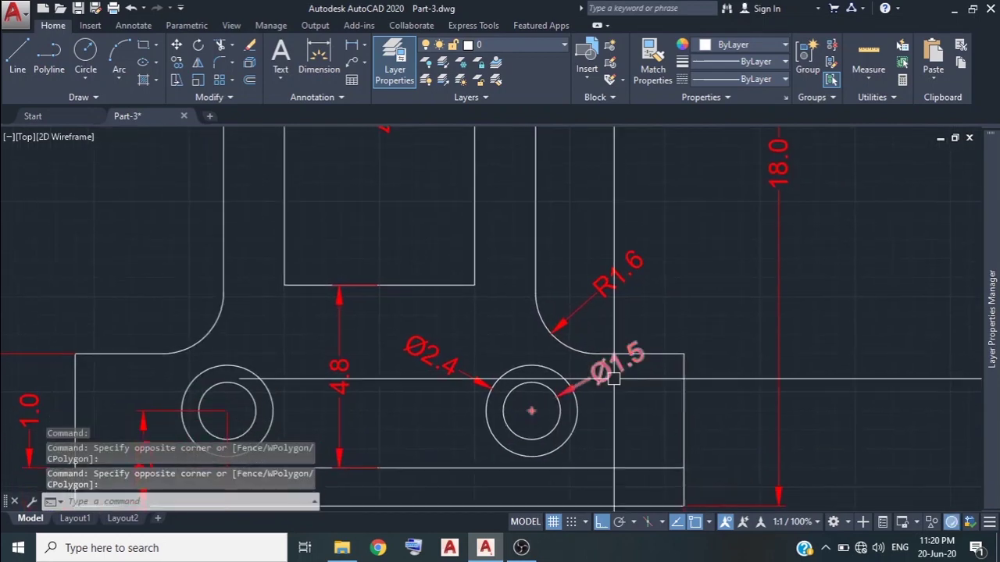
pyautogui.click(627, 407)
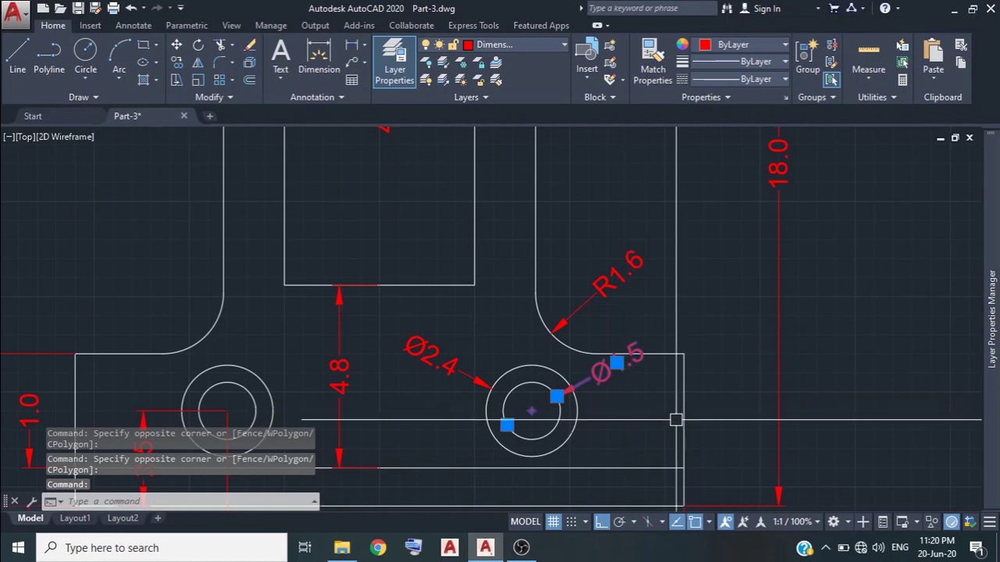
pyautogui.click(449, 363)
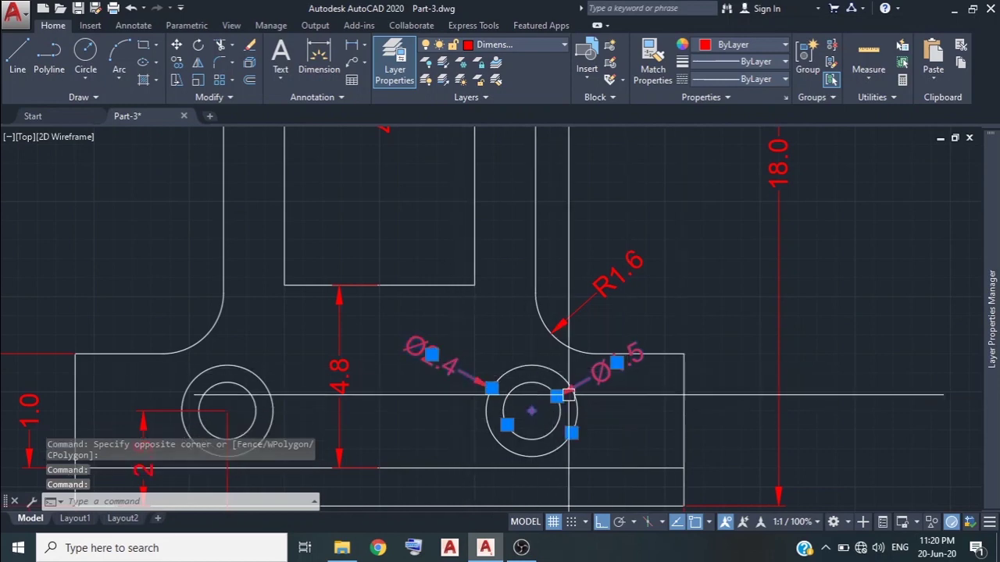
pyautogui.rightClick(614, 406)
pyautogui.click(655, 170)
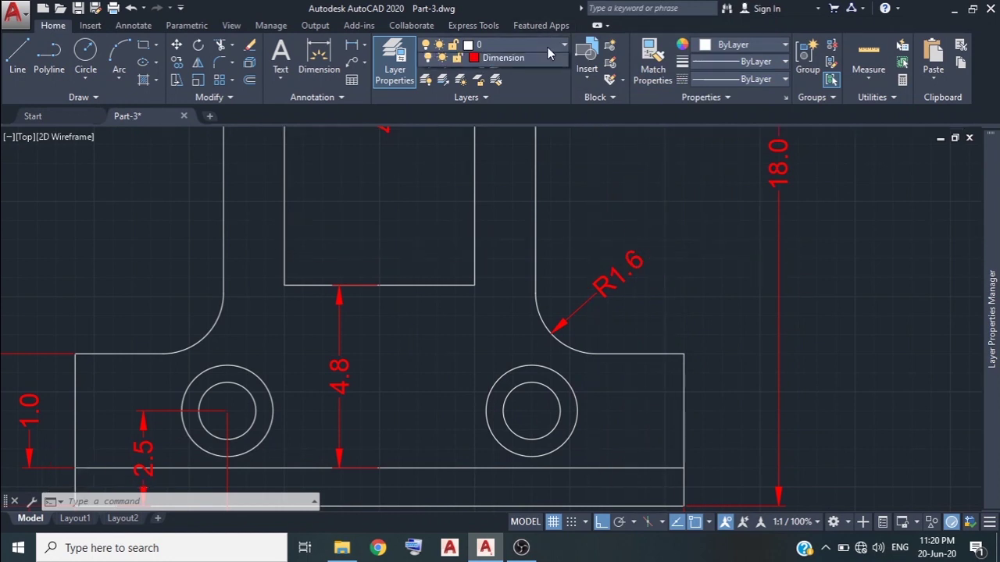
# Make the green dim1 layer current
pyautogui.click(547, 47)
pyautogui.click(485, 100)
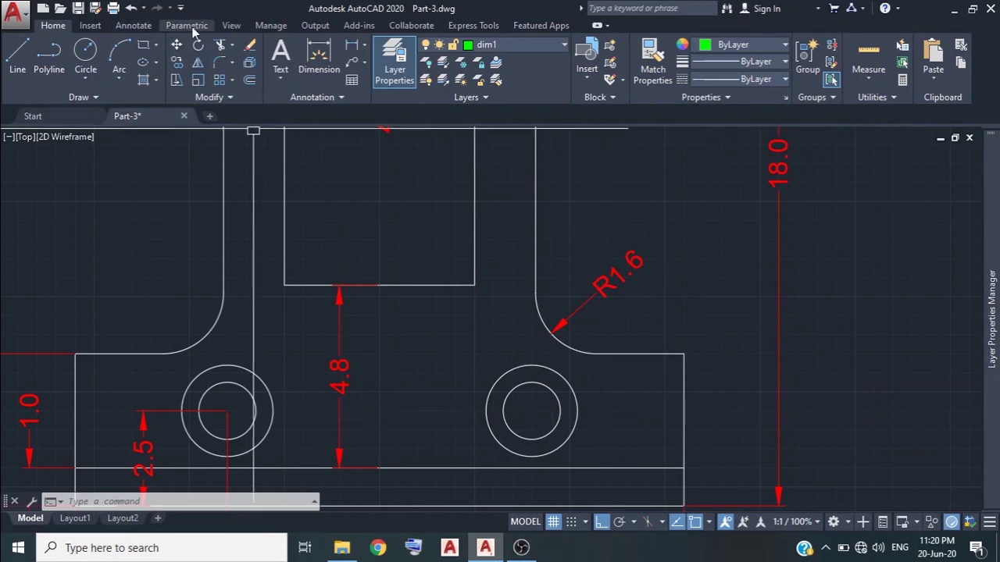
pyautogui.click(138, 26)
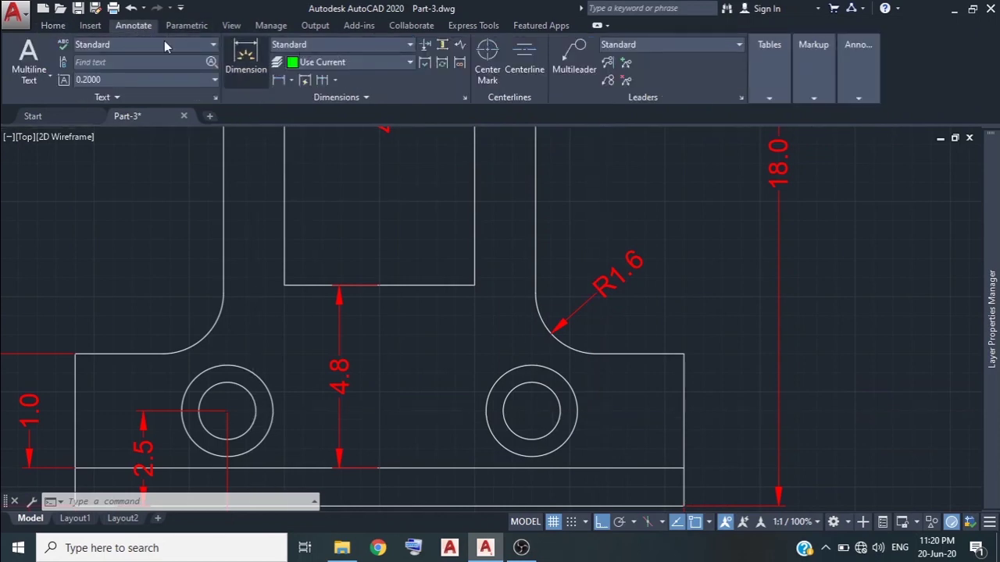
pyautogui.click(53, 27)
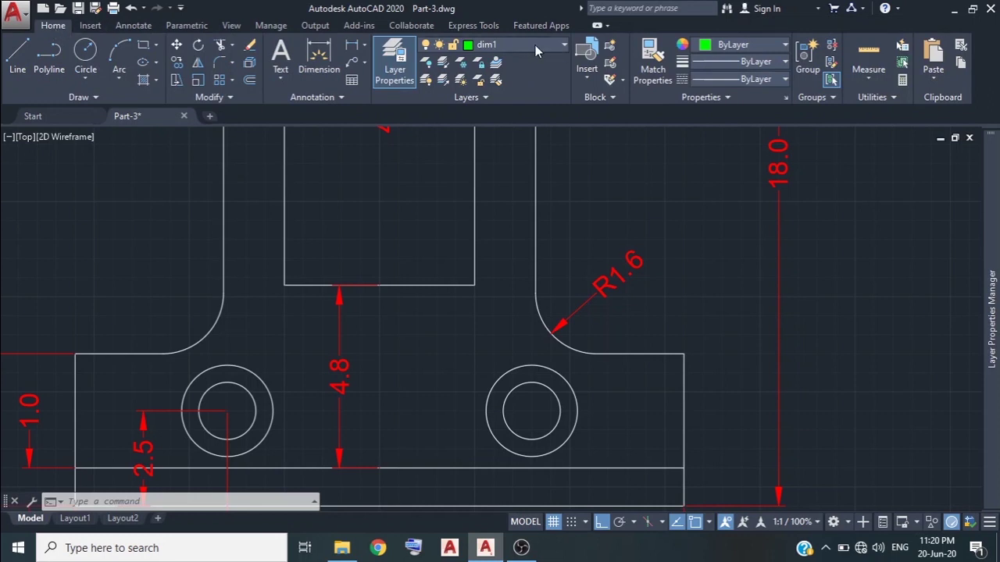
pyautogui.click(134, 26)
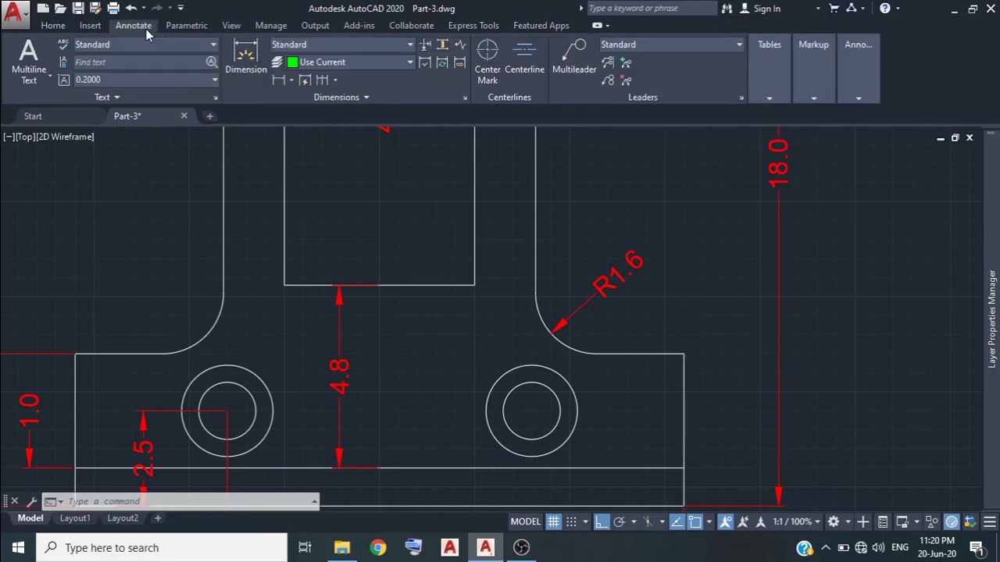
# Dimension the right hole's inner and outer circles as green Ø1.5 and Ø2.4, then select R1.6
pyautogui.click(294, 82)
pyautogui.click(302, 260)
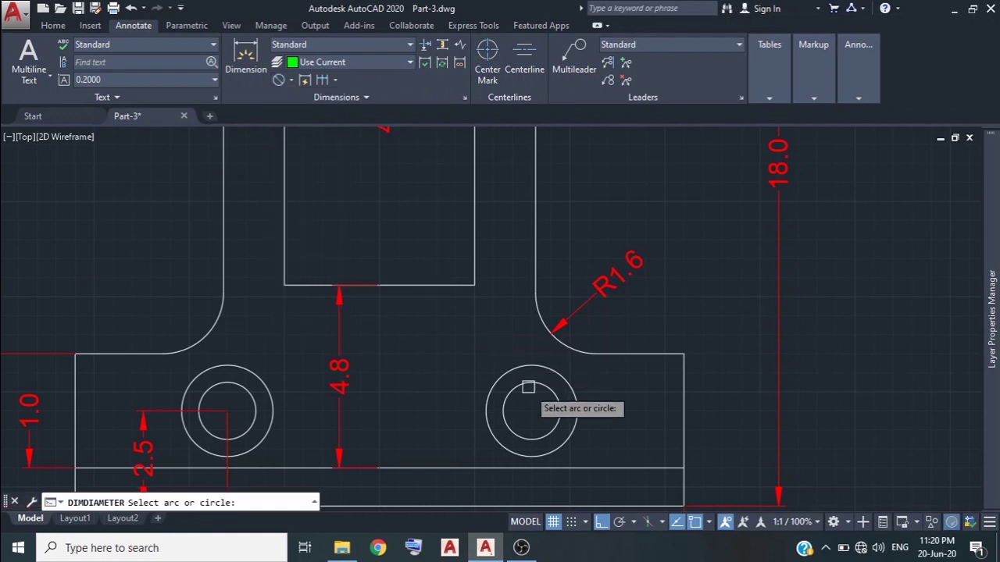
pyautogui.click(528, 387)
pyautogui.click(606, 383)
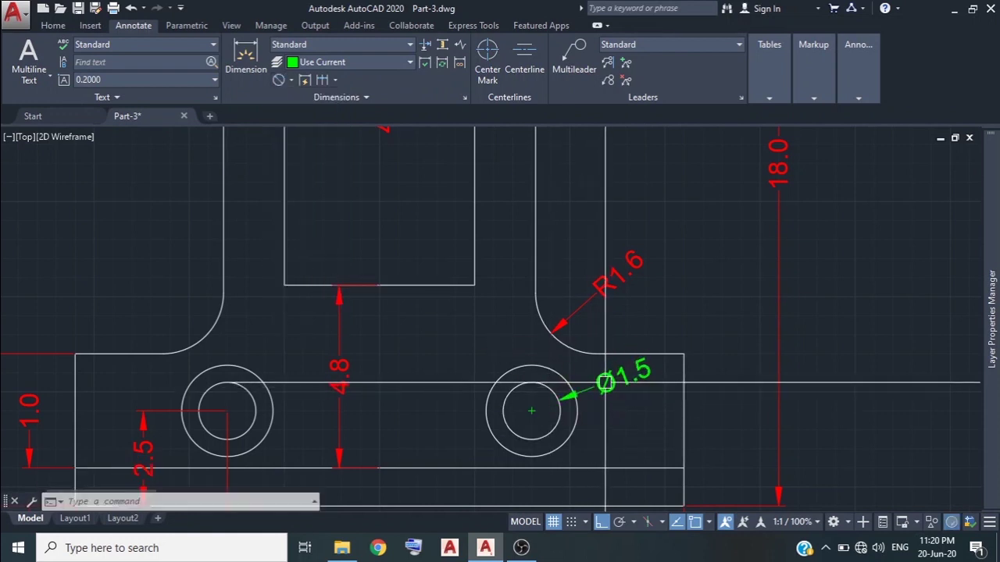
pyautogui.press('Return')
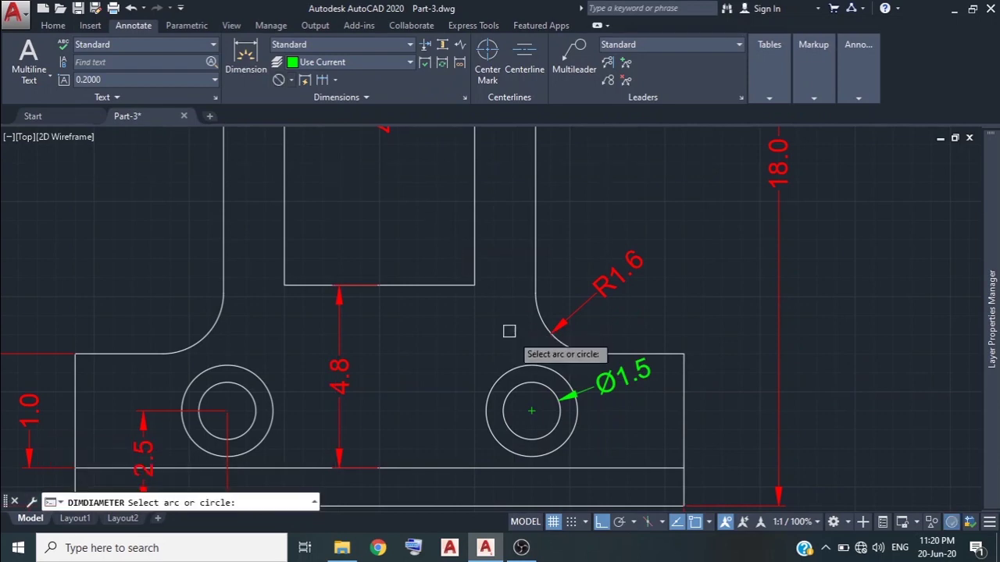
pyautogui.click(511, 367)
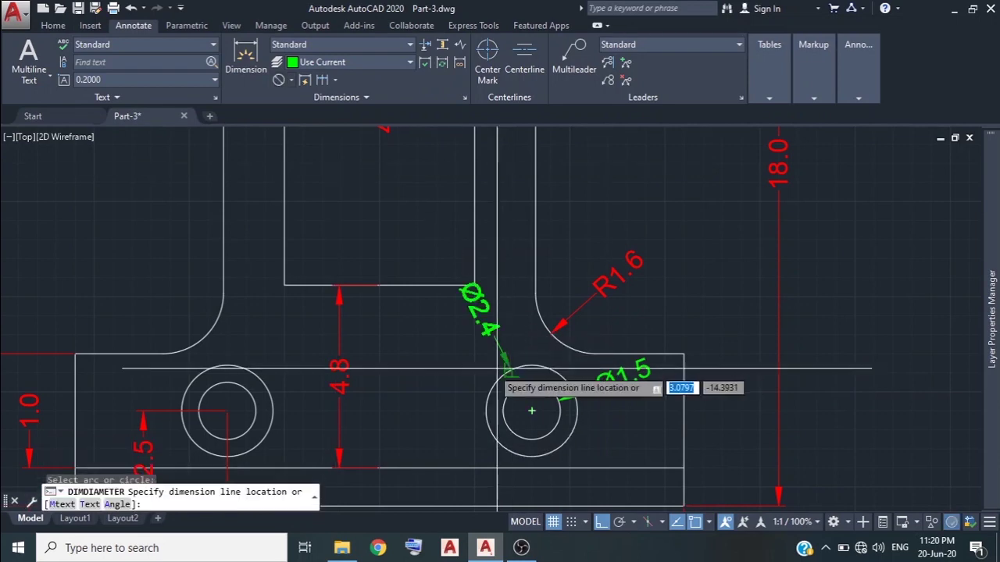
pyautogui.click(445, 355)
pyautogui.scroll(-3, 554, 354)
pyautogui.scroll(-1, 554, 354)
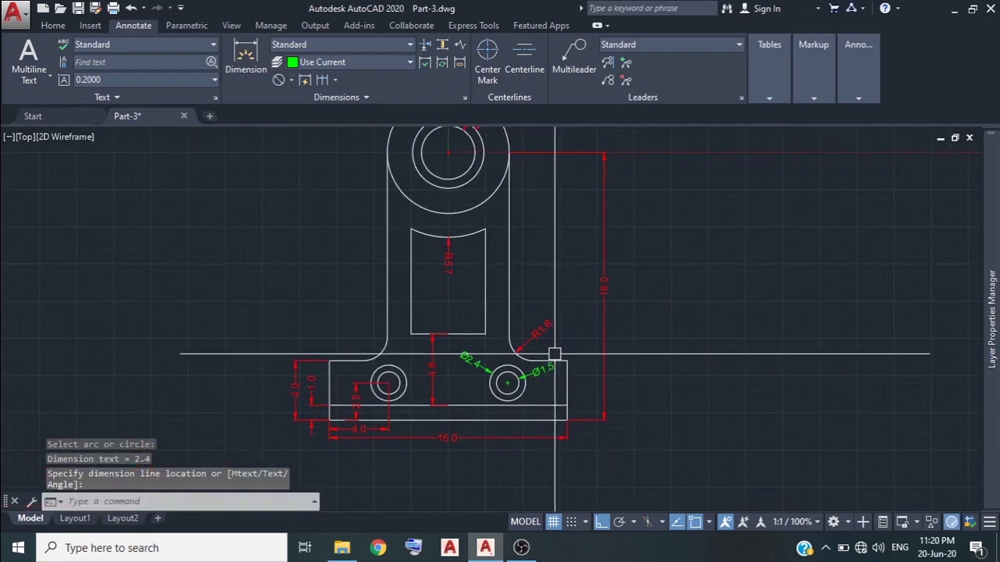
pyautogui.scroll(1, 518, 368)
pyautogui.scroll(3, 531, 381)
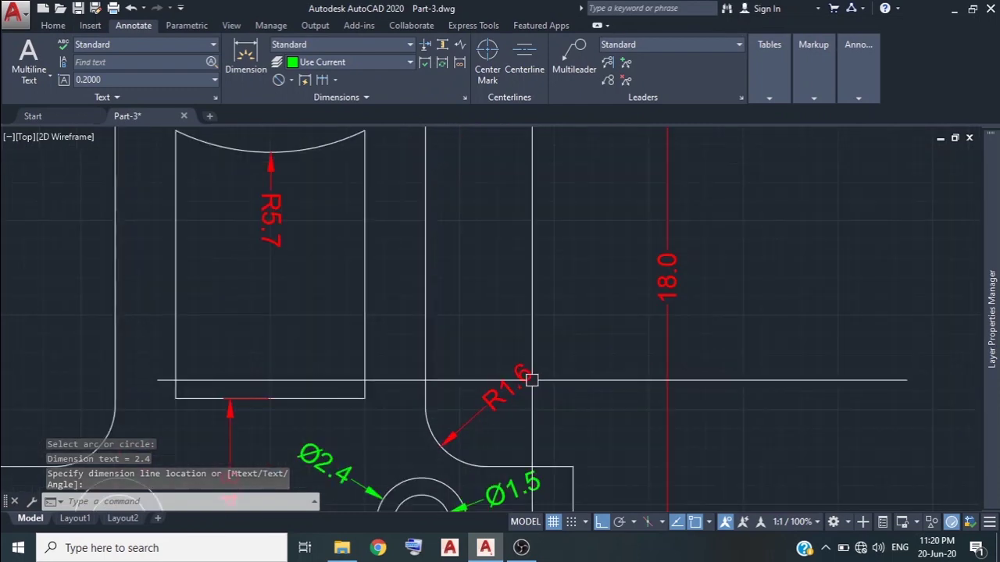
pyautogui.click(508, 391)
pyautogui.click(479, 352)
# Erase the red radius dimensions R5.7, R1.6, R1.8, R2.4 and R4.1
pyautogui.scroll(-4, 525, 378)
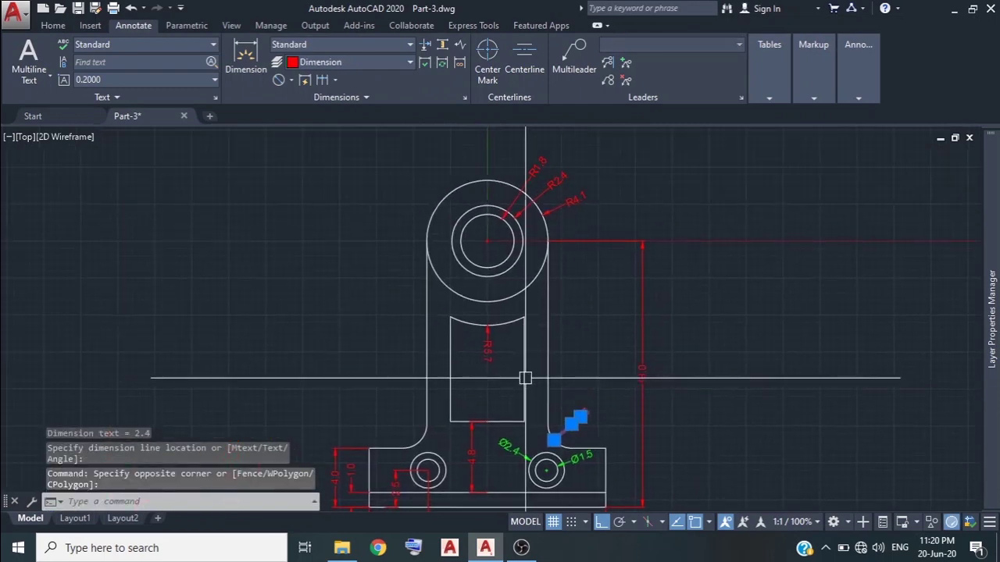
pyautogui.scroll(2, 525, 378)
pyautogui.click(469, 339)
pyautogui.moveTo(468, 339); pyautogui.dragTo(510, 450, button='middle')
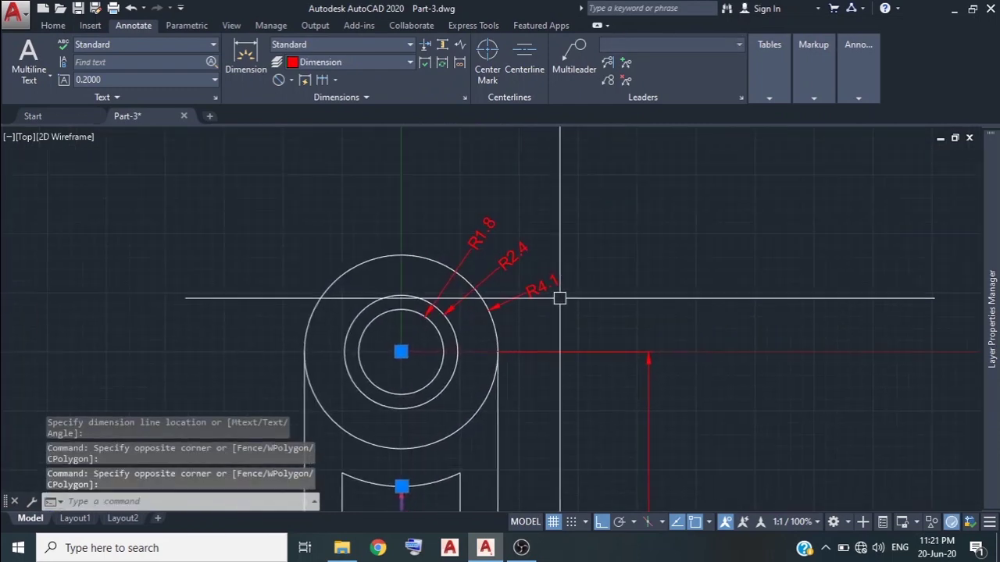
pyautogui.click(545, 287)
pyautogui.click(512, 255)
pyautogui.click(482, 232)
pyautogui.rightClick(565, 221)
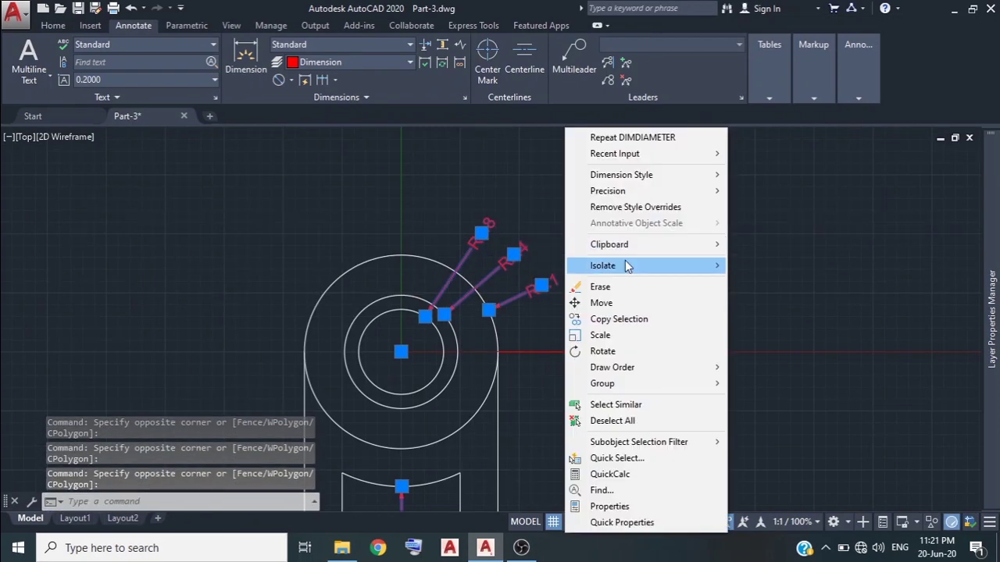
pyautogui.click(612, 287)
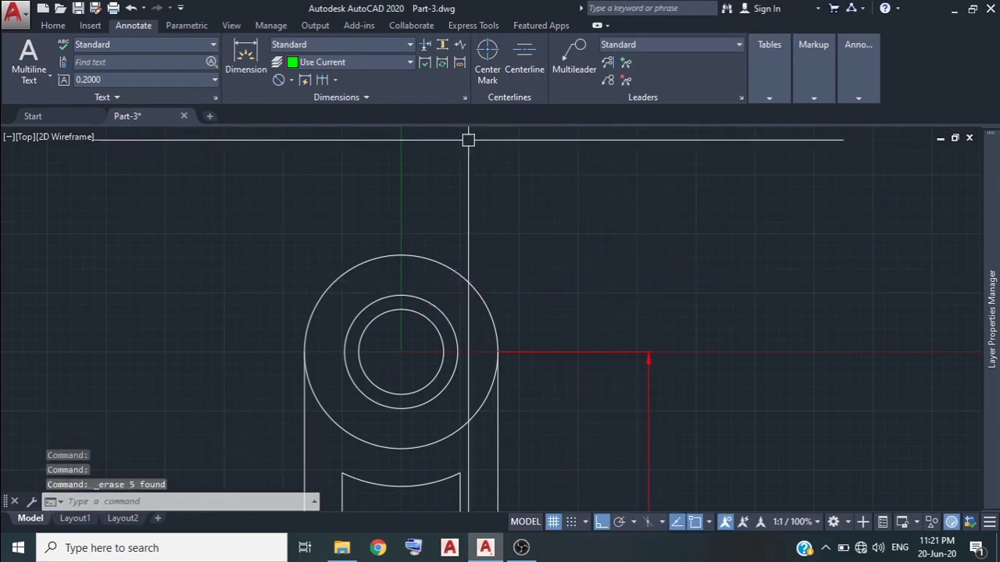
# Make the blue dim2 layer current
pyautogui.click(58, 25)
pyautogui.click(503, 46)
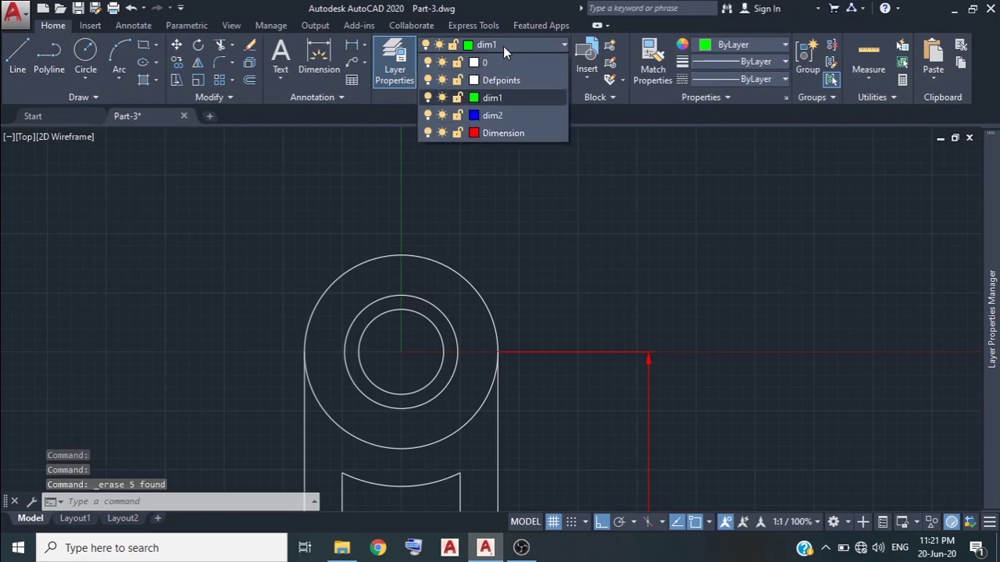
pyautogui.click(503, 115)
pyautogui.click(512, 145)
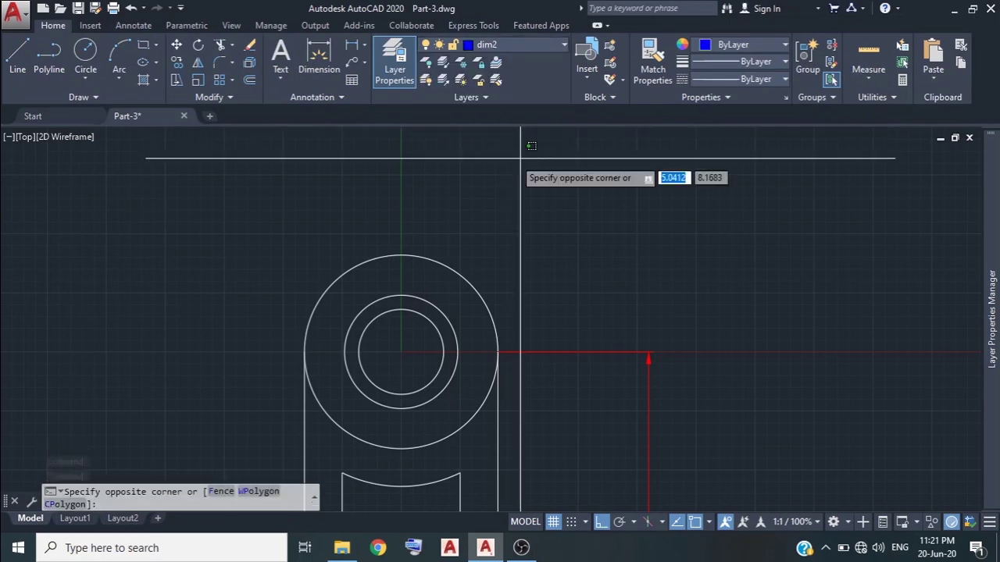
# Add radius dimensions R1.8, R2.4 and R4.1 to the three circles of the top boss
pyautogui.click(137, 26)
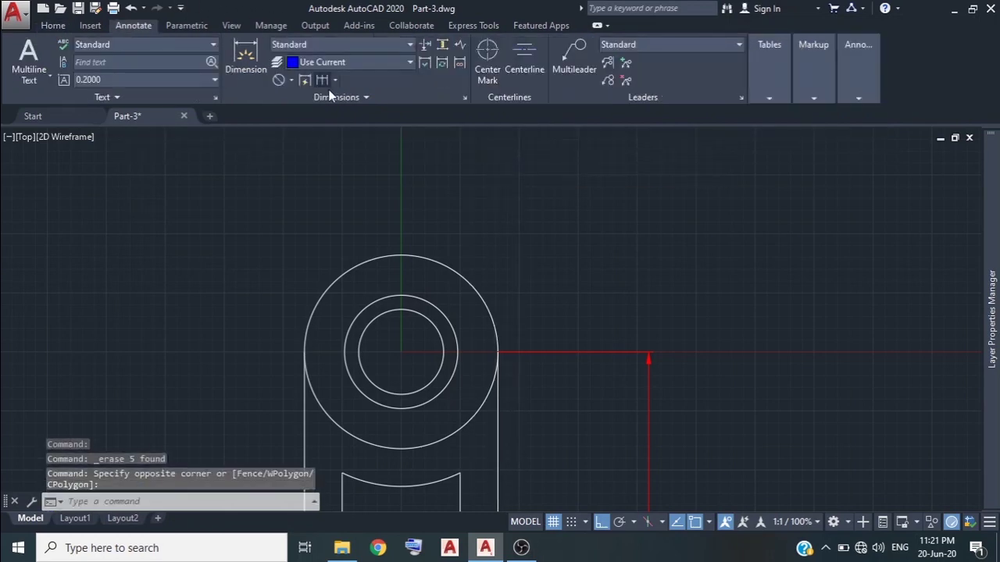
pyautogui.click(289, 80)
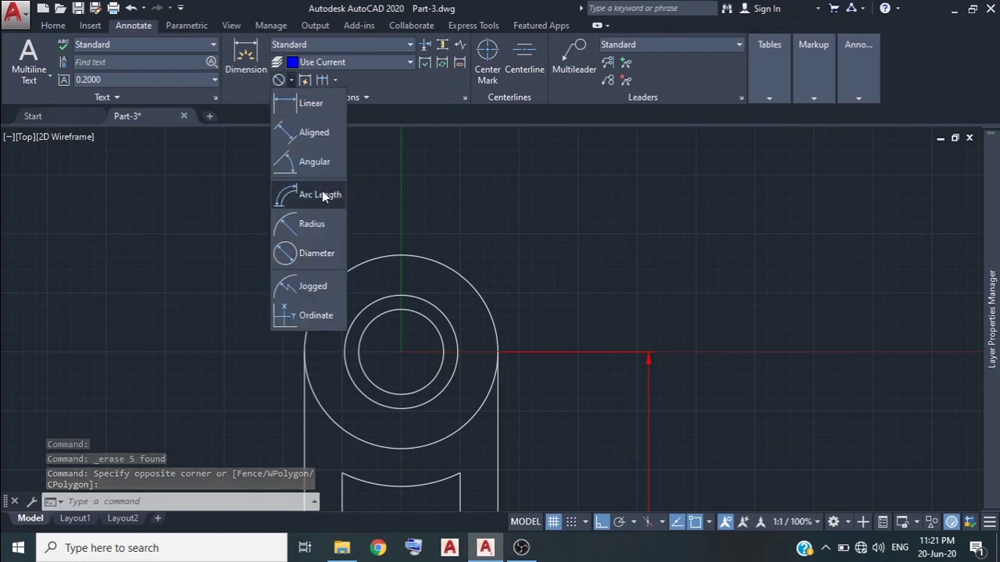
pyautogui.click(312, 249)
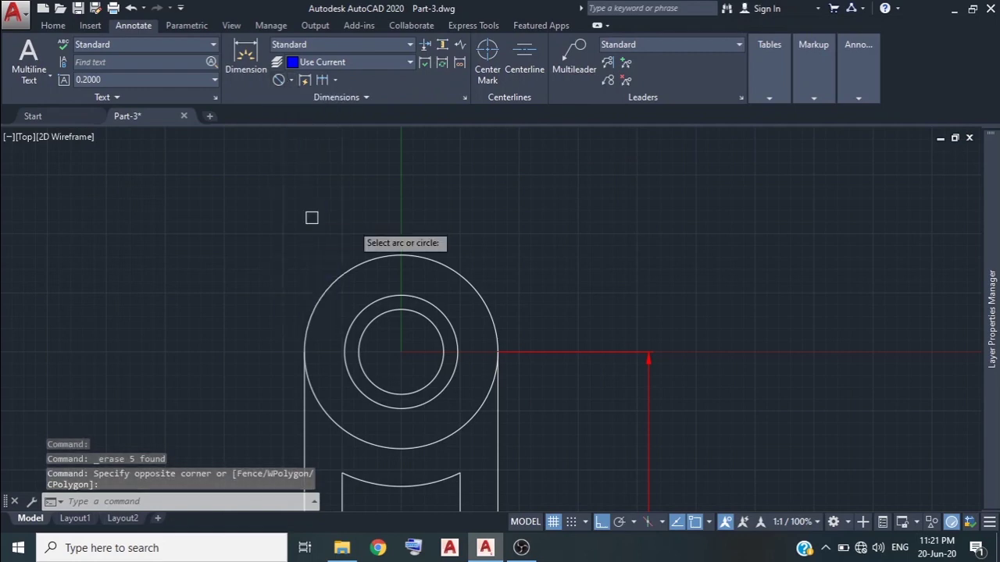
pyautogui.click(419, 316)
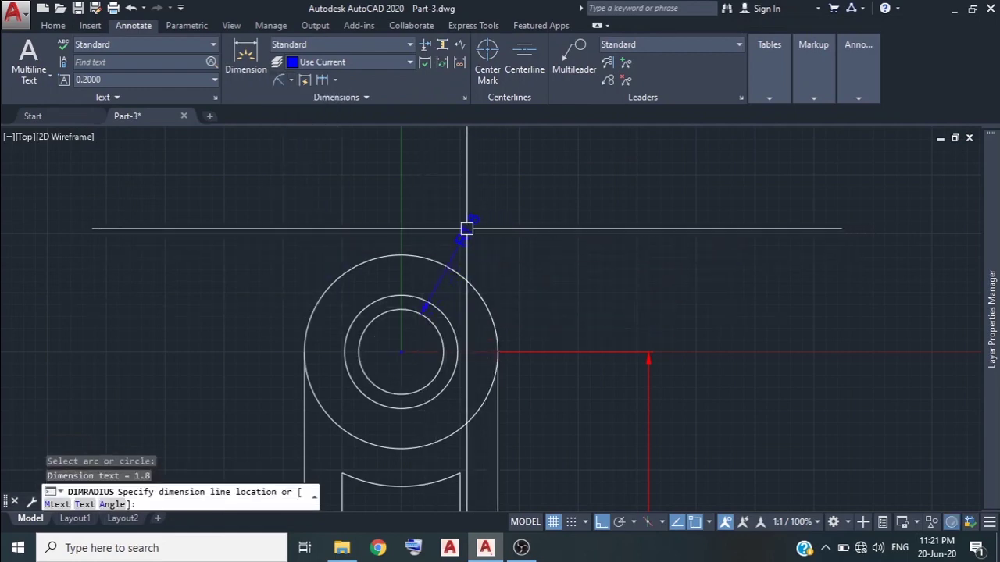
pyautogui.click(466, 226)
pyautogui.press('Return')
pyautogui.click(455, 320)
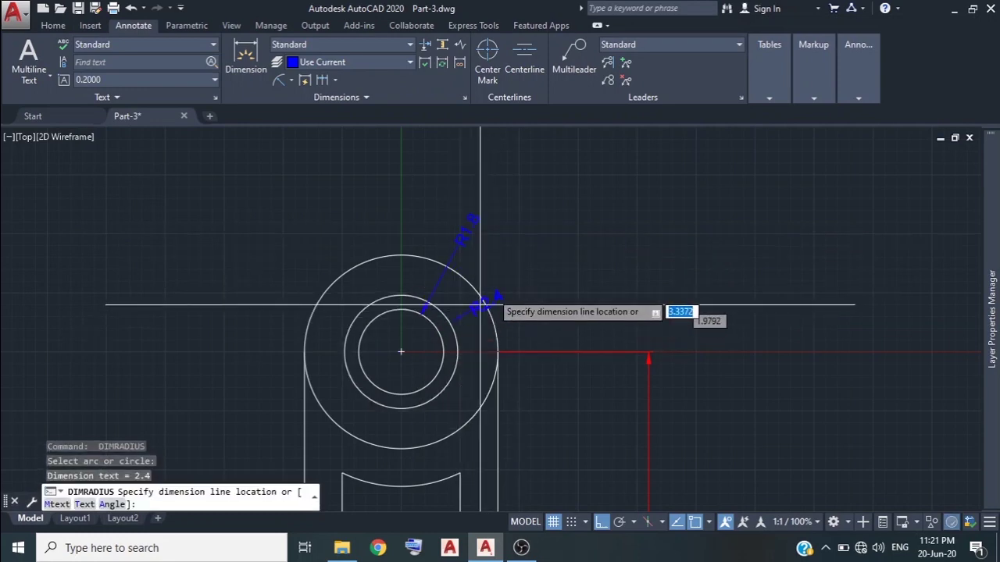
pyautogui.click(503, 257)
pyautogui.press('Return')
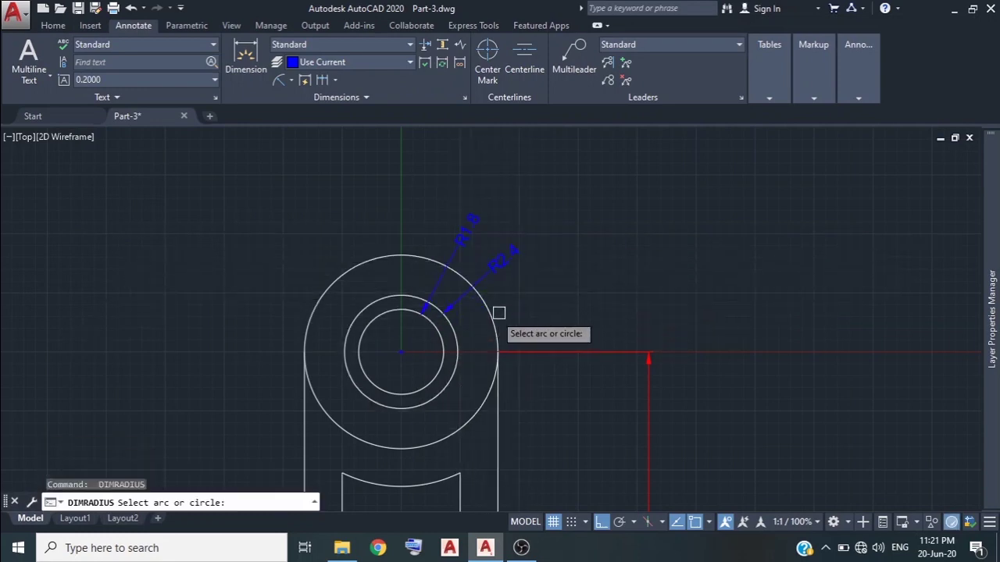
pyautogui.click(486, 312)
pyautogui.click(530, 299)
# Dimension the right fillet as R1.6 and the slot's top arc as R5.7, then zoom extents
pyautogui.scroll(-3, 585, 284)
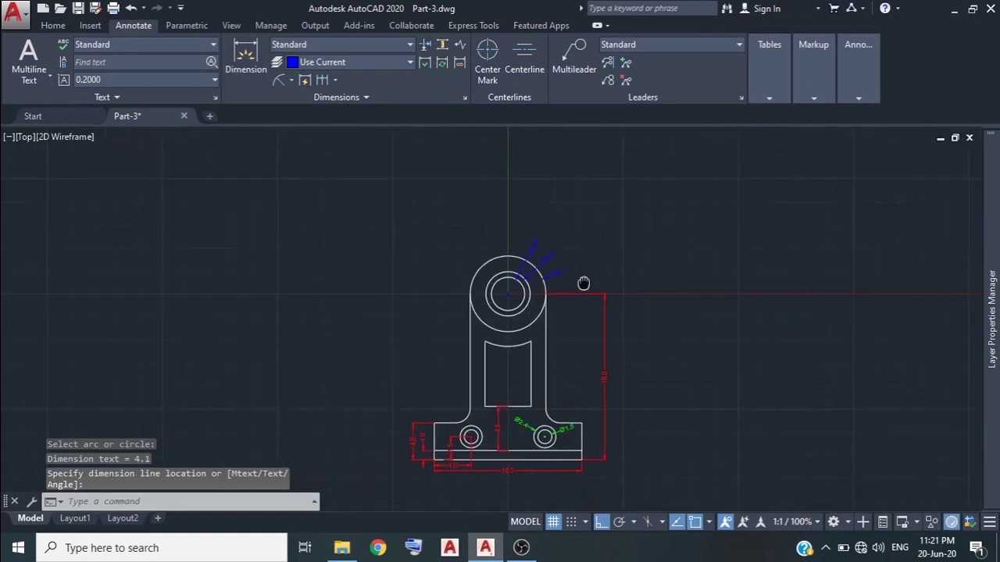
pyautogui.scroll(4, 542, 357)
pyautogui.scroll(2, 552, 367)
pyautogui.press('Return')
pyautogui.click(545, 373)
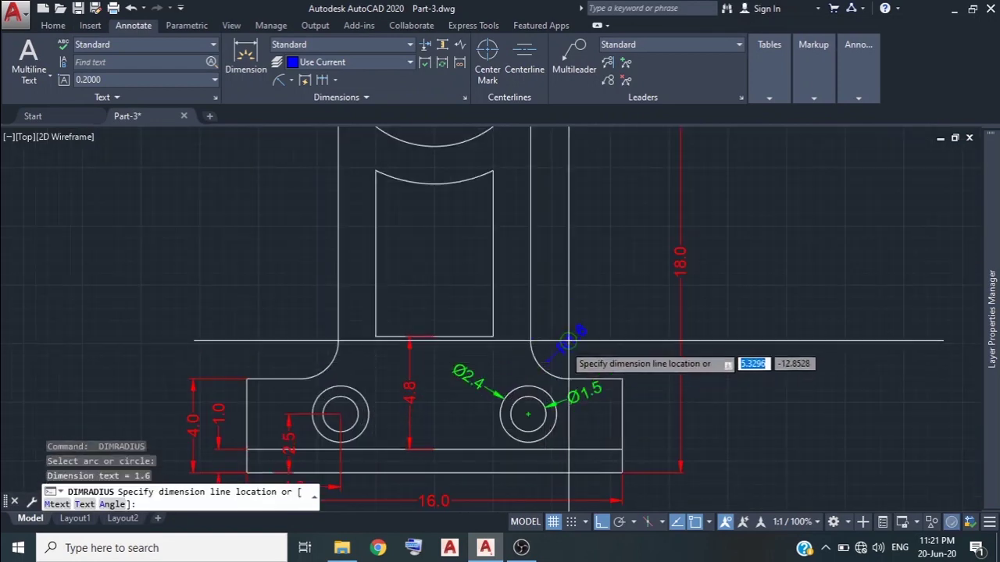
pyautogui.scroll(4, 567, 341)
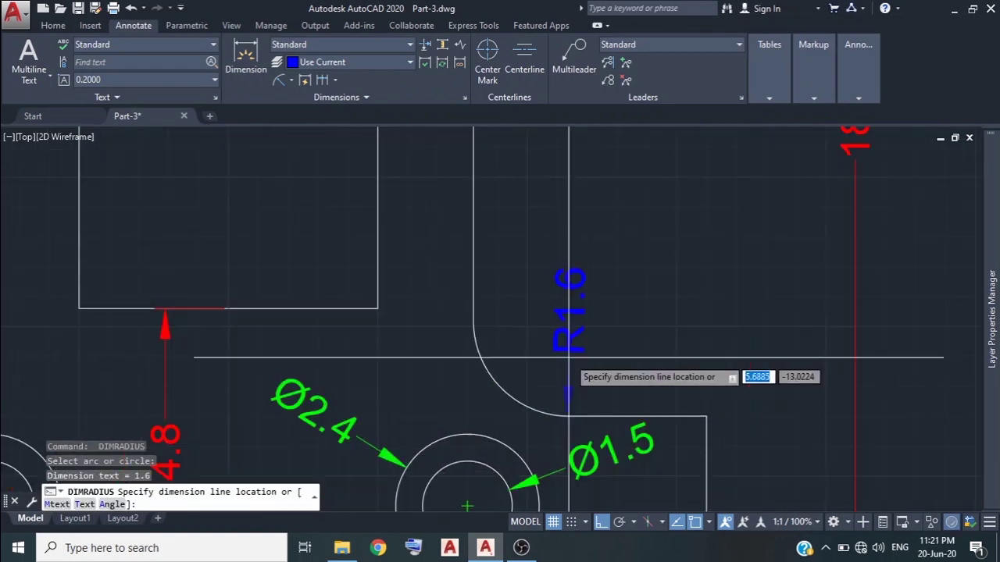
pyautogui.click(558, 346)
pyautogui.scroll(-4, 546, 346)
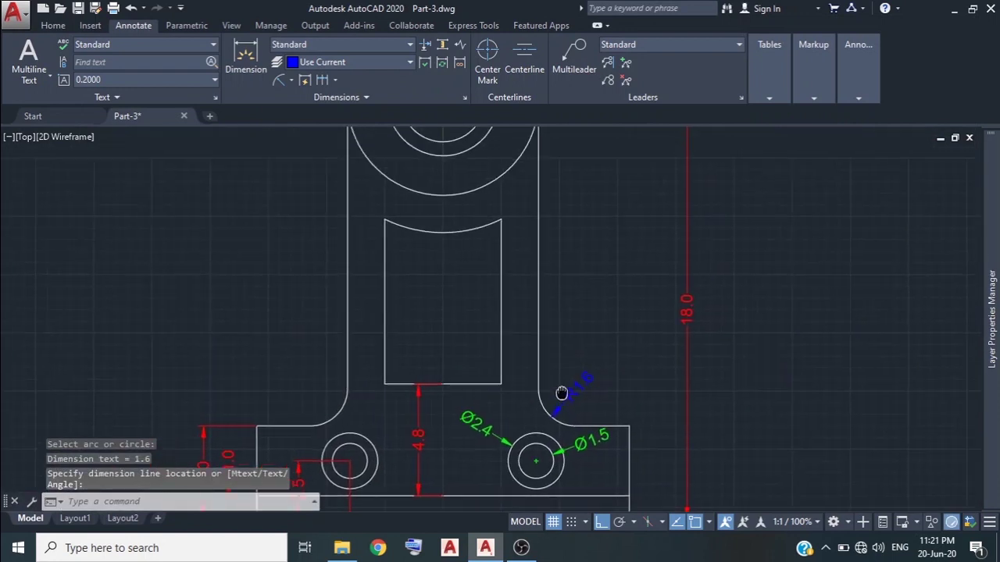
pyautogui.press('Return')
pyautogui.click(423, 232)
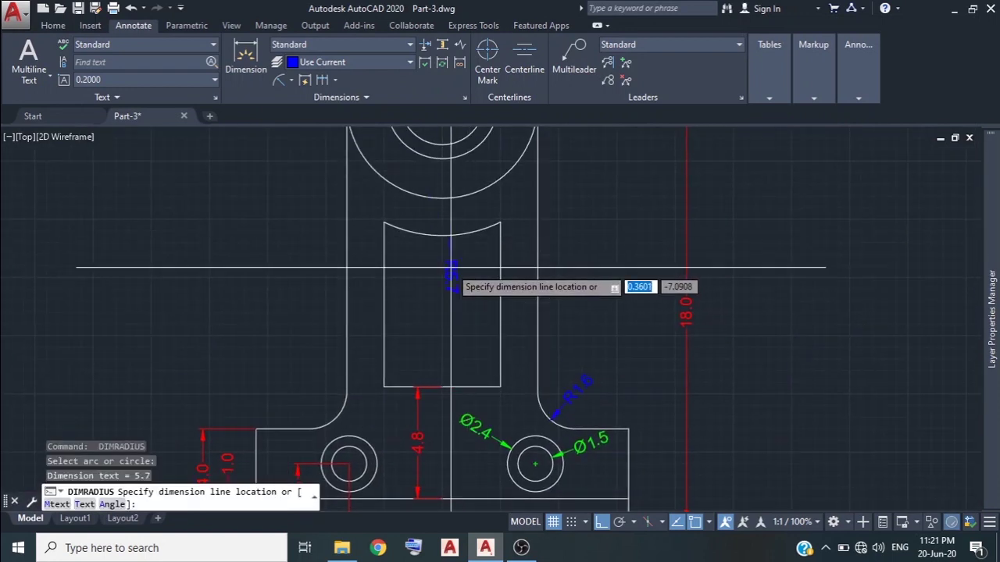
pyautogui.moveTo(536, 258); pyautogui.dragTo(536, 293, button='middle')
pyautogui.press('Escape')
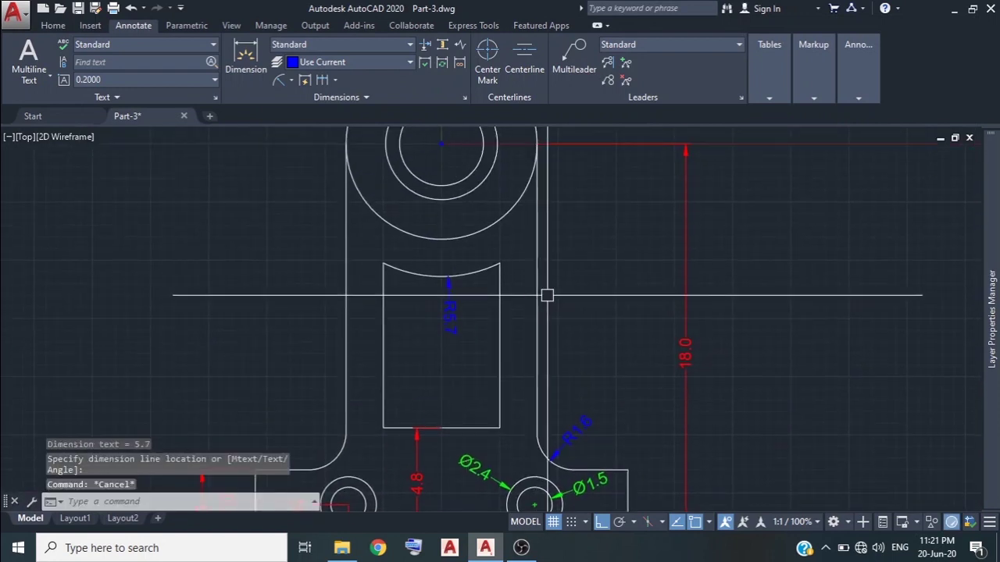
pyautogui.scroll(-2, 574, 363)
pyautogui.middleClick(546, 290)
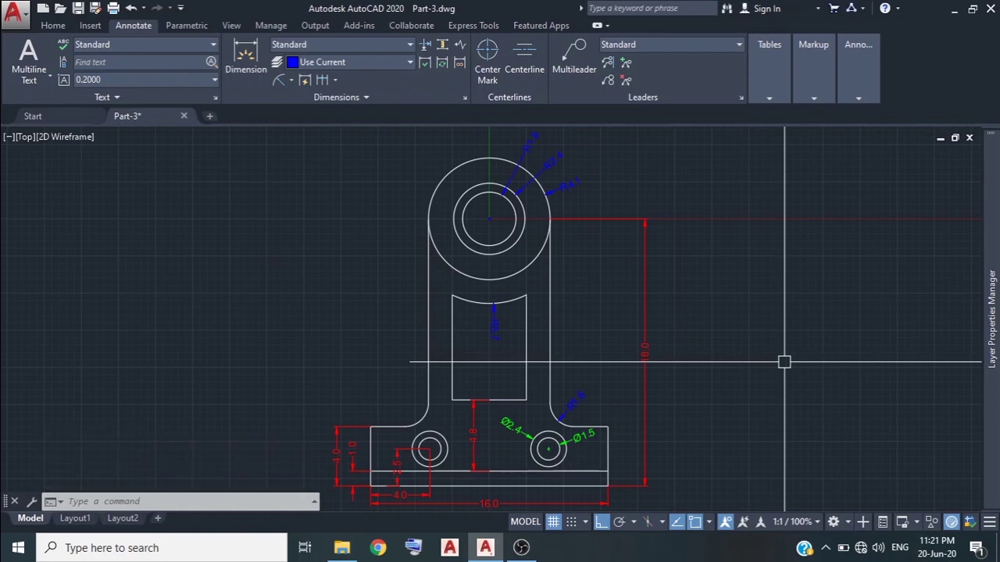
# Turn off the red Dimension layer and the current blue dim2 layer
pyautogui.click(53, 26)
pyautogui.click(516, 47)
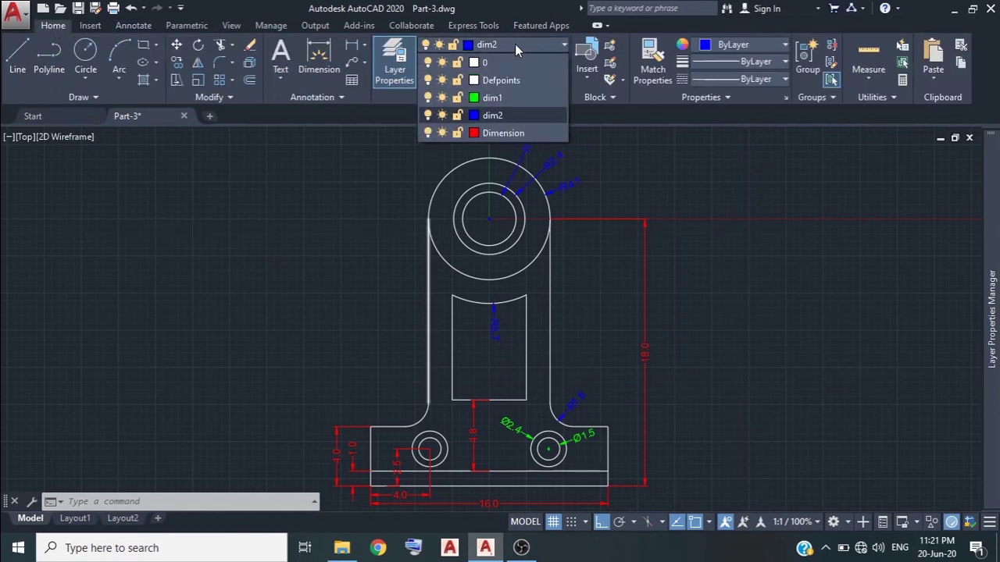
pyautogui.click(428, 133)
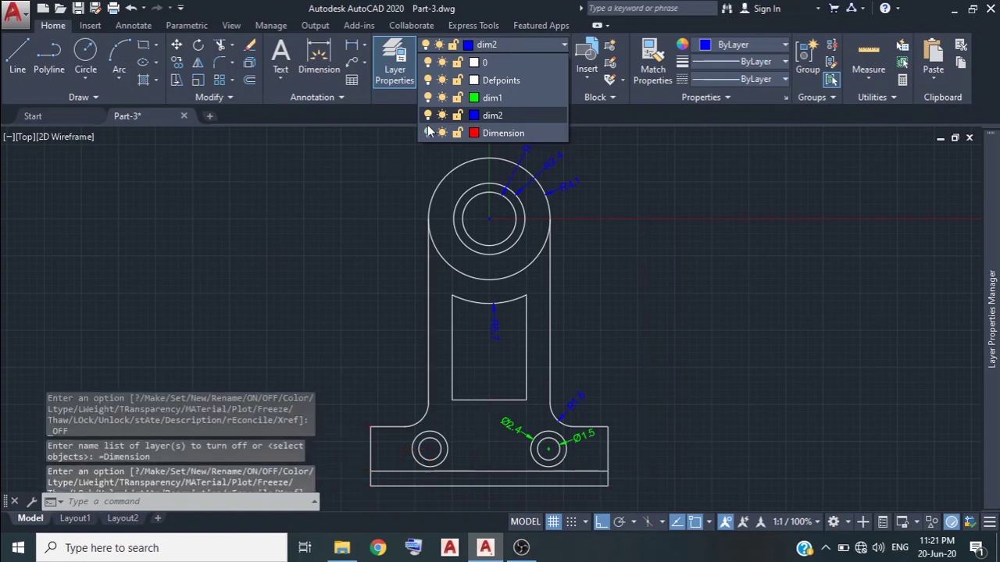
pyautogui.click(428, 115)
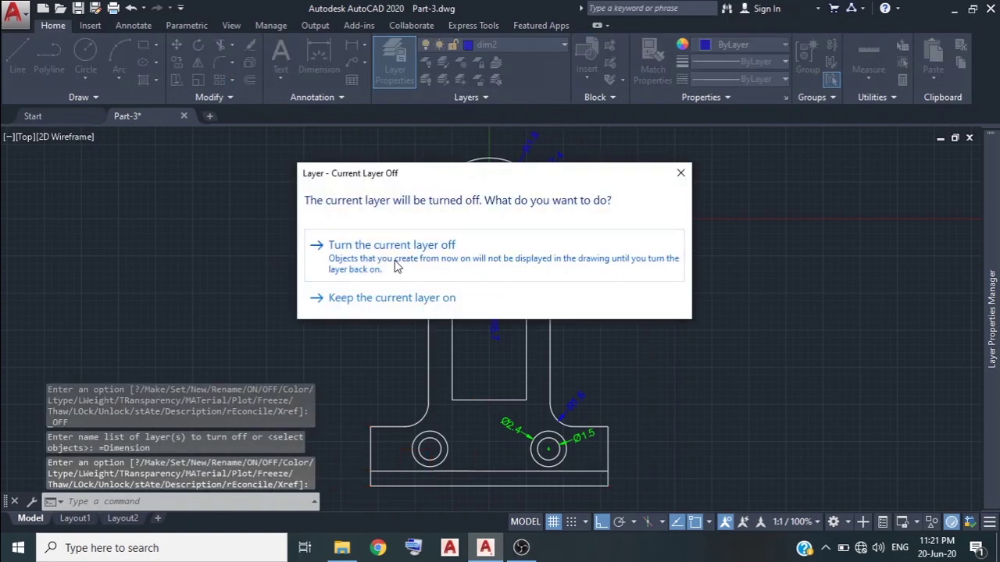
pyautogui.click(410, 250)
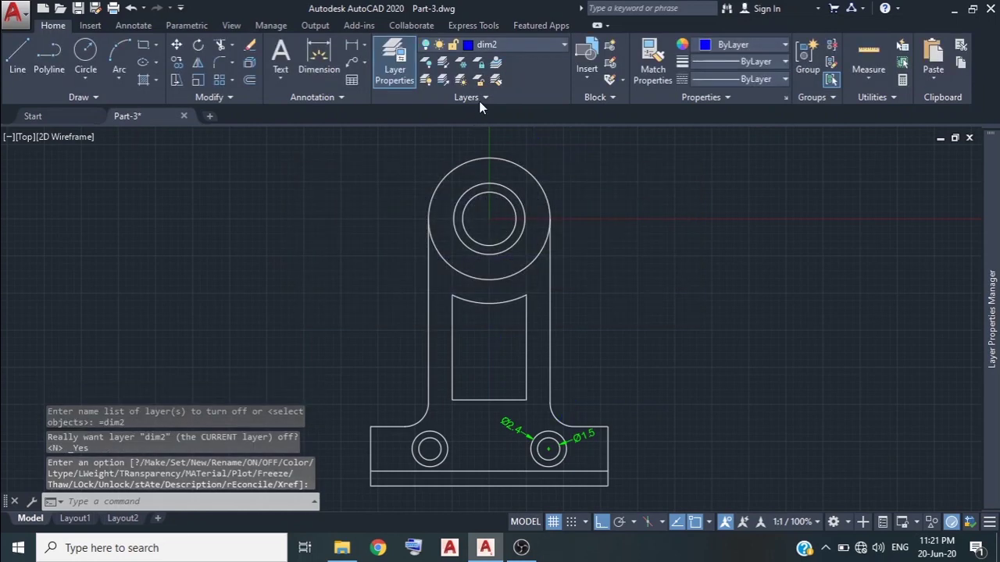
# Make layer 0 the current layer
pyautogui.click(518, 45)
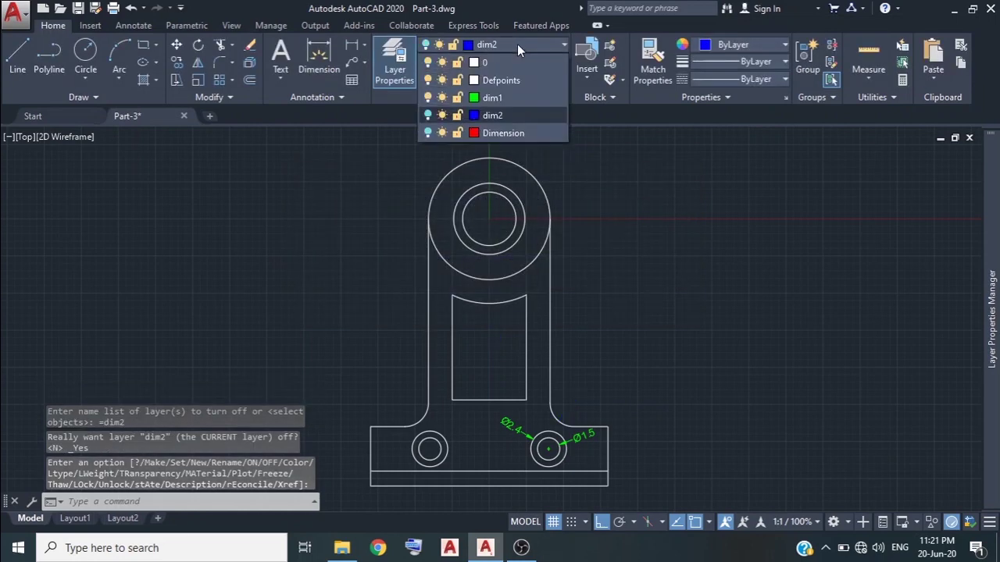
pyautogui.click(468, 62)
pyautogui.press('Escape')
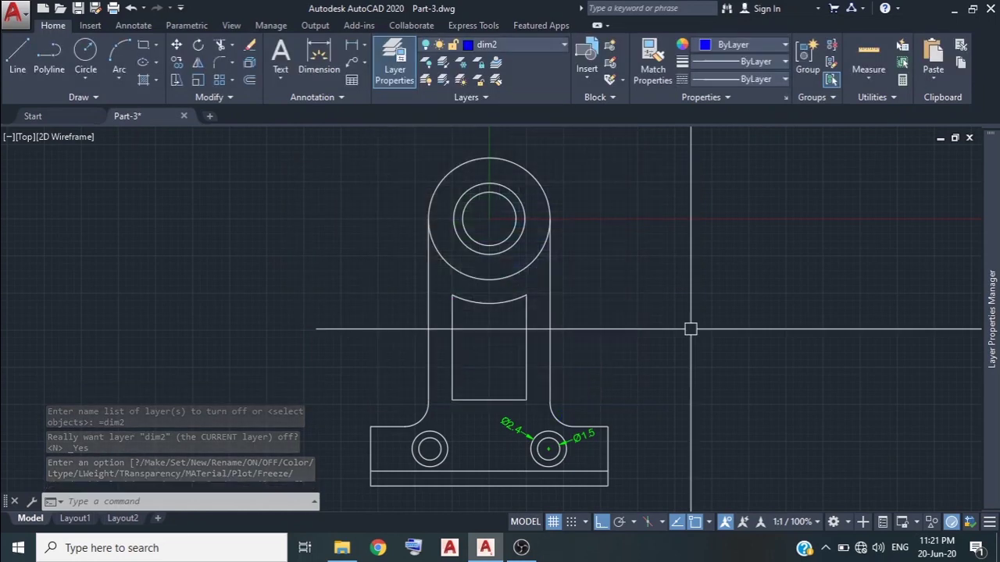
pyautogui.click(691, 330)
pyautogui.click(502, 44)
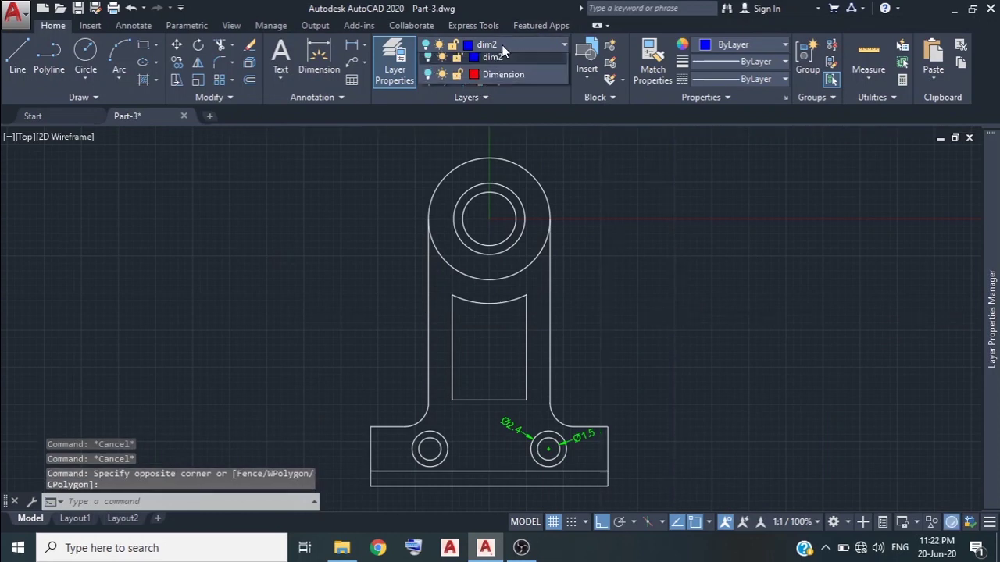
pyautogui.click(492, 64)
# Turn off the green dim1 layer so Dimension, dim1 and dim2 are all hidden
pyautogui.click(507, 45)
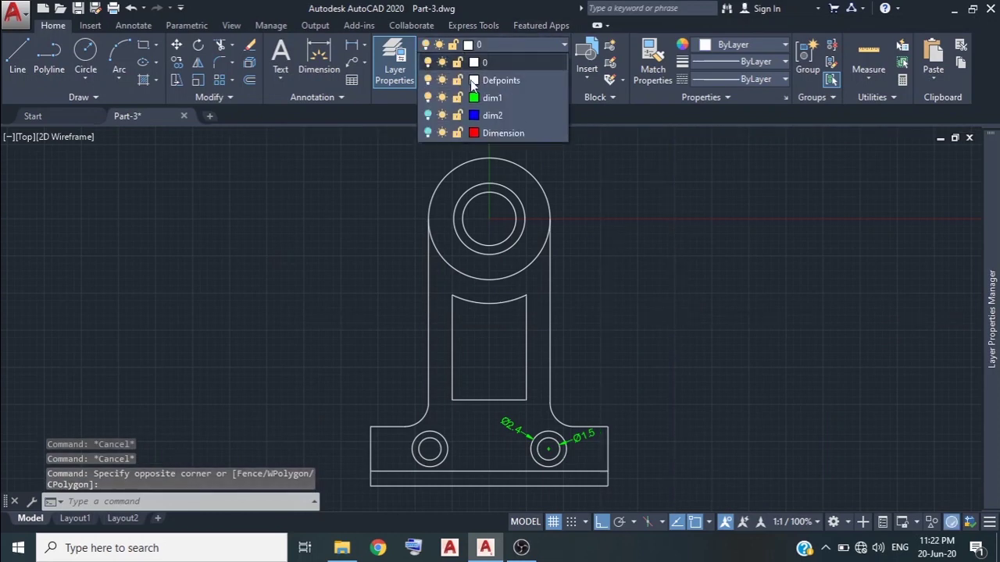
pyautogui.click(427, 98)
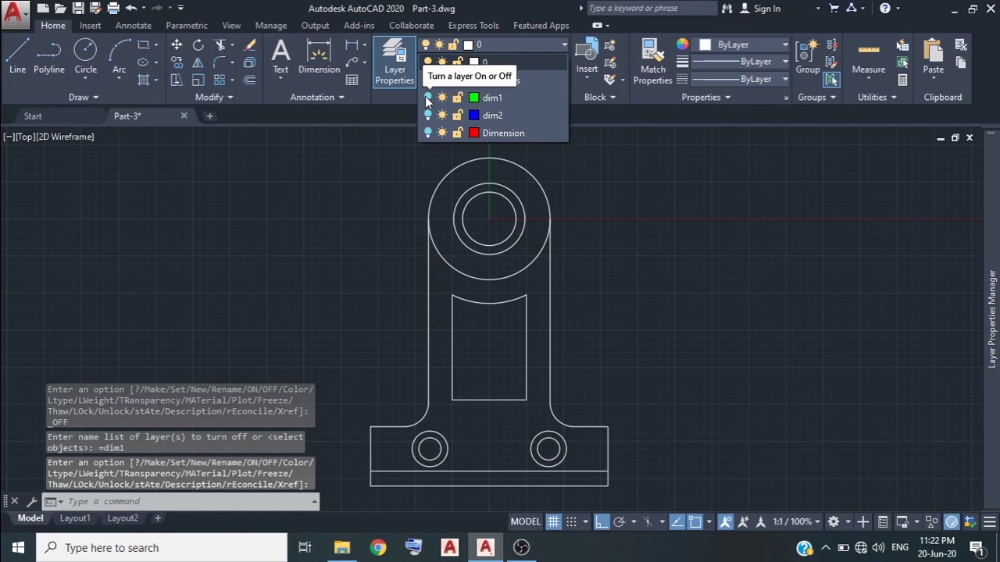
pyautogui.click(427, 132)
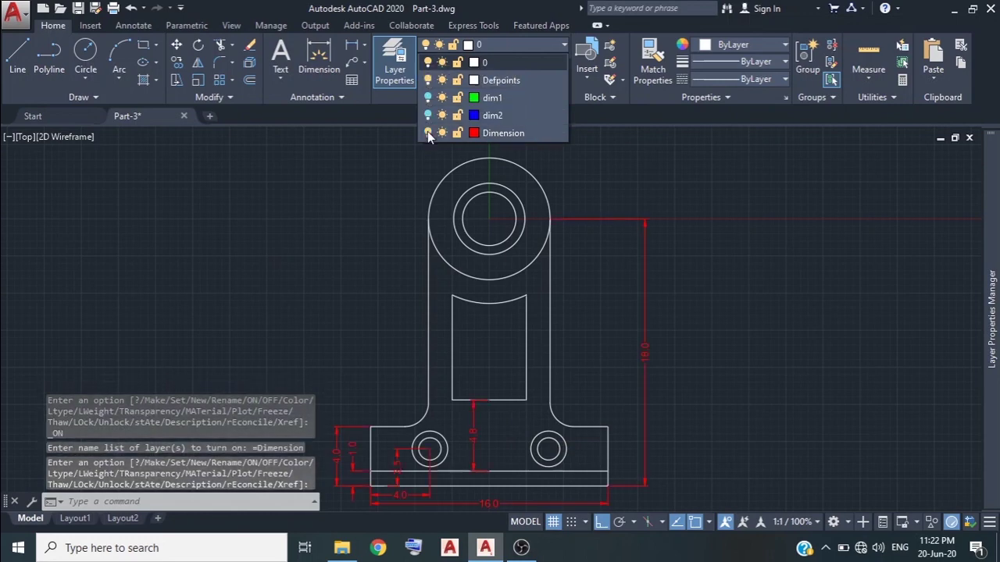
pyautogui.click(428, 133)
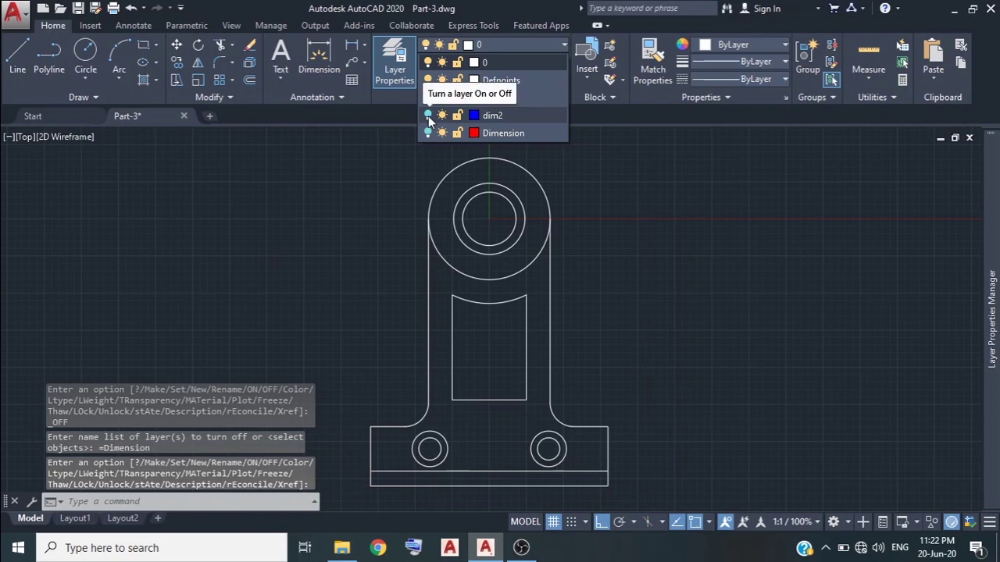
pyautogui.click(427, 115)
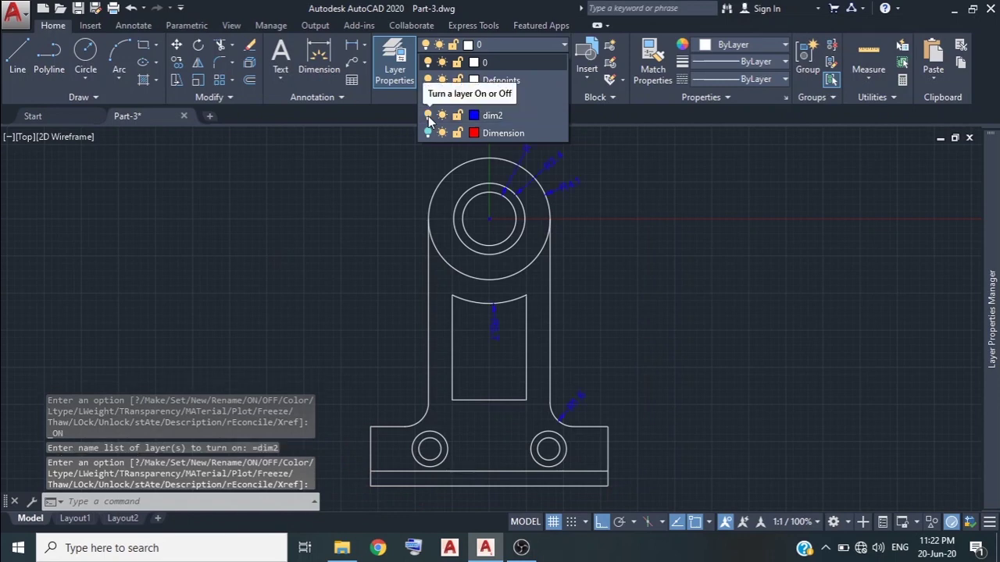
pyautogui.click(427, 115)
pyautogui.click(427, 98)
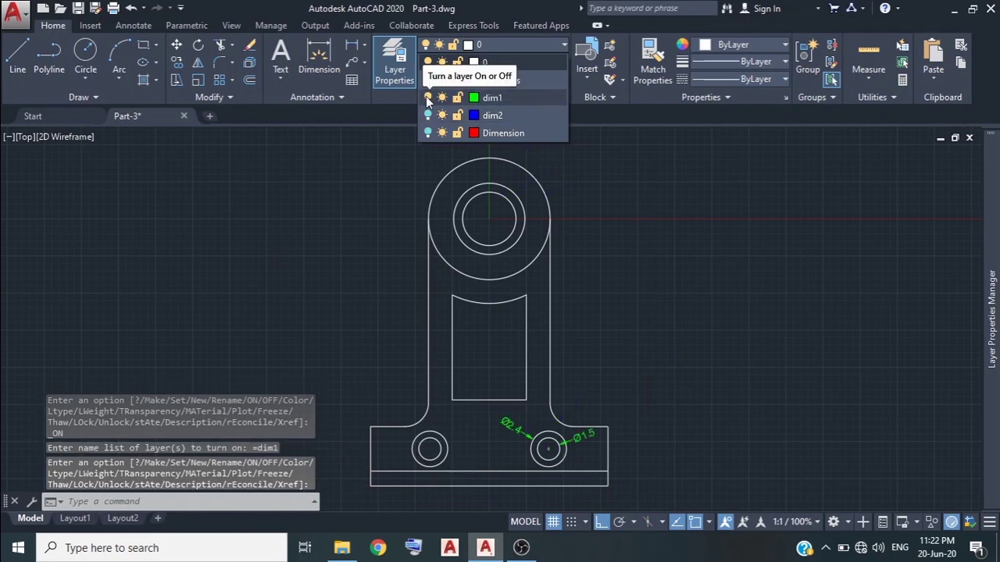
pyautogui.click(427, 99)
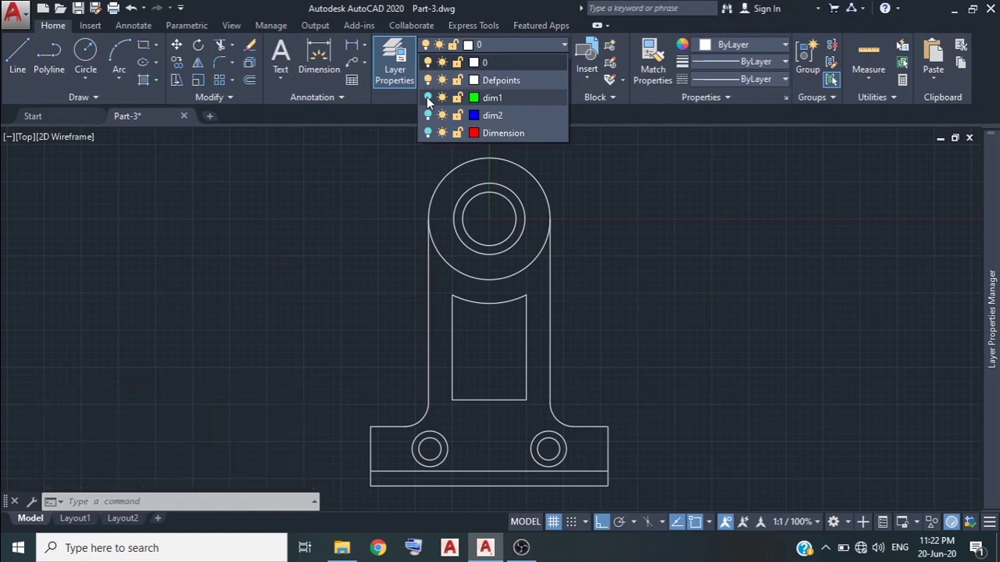
pyautogui.press('Escape')
pyautogui.press('Escape')
pyautogui.press('Escape')
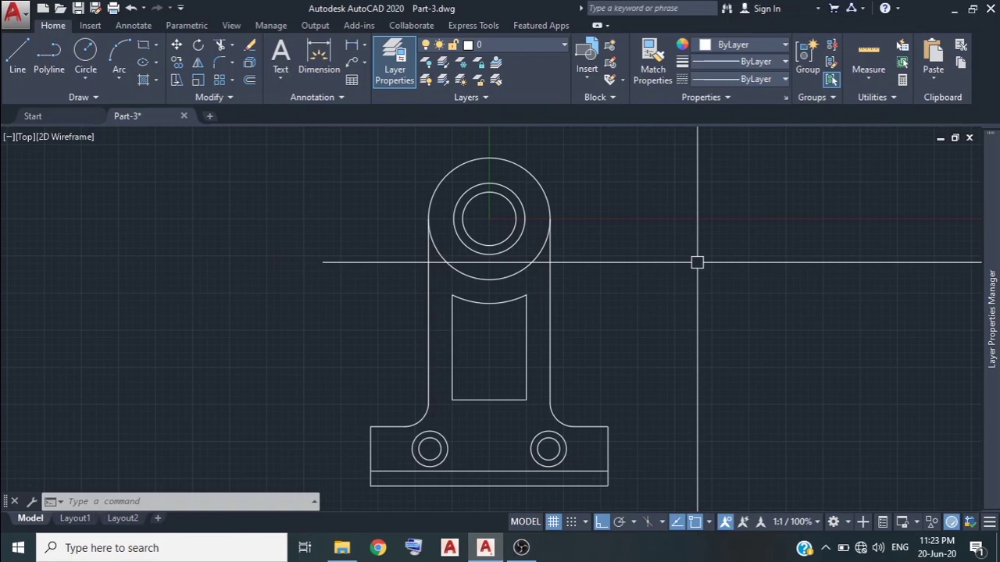
# Turn the dim1, dim2 and Dimension layers back on, then open the Plot dialog with Ctrl+P
pyautogui.click(559, 47)
pyautogui.click(427, 98)
pyautogui.click(427, 115)
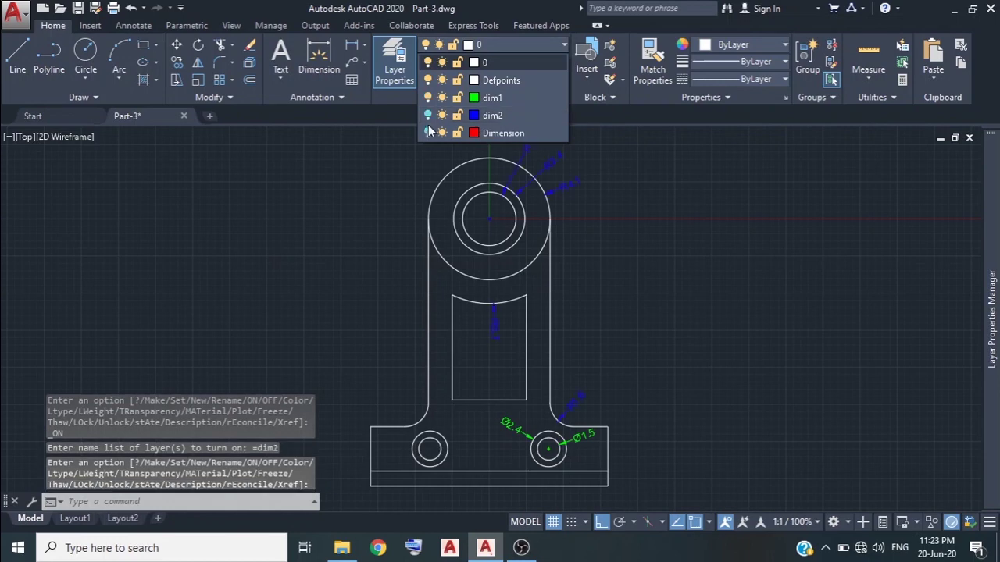
pyautogui.click(427, 133)
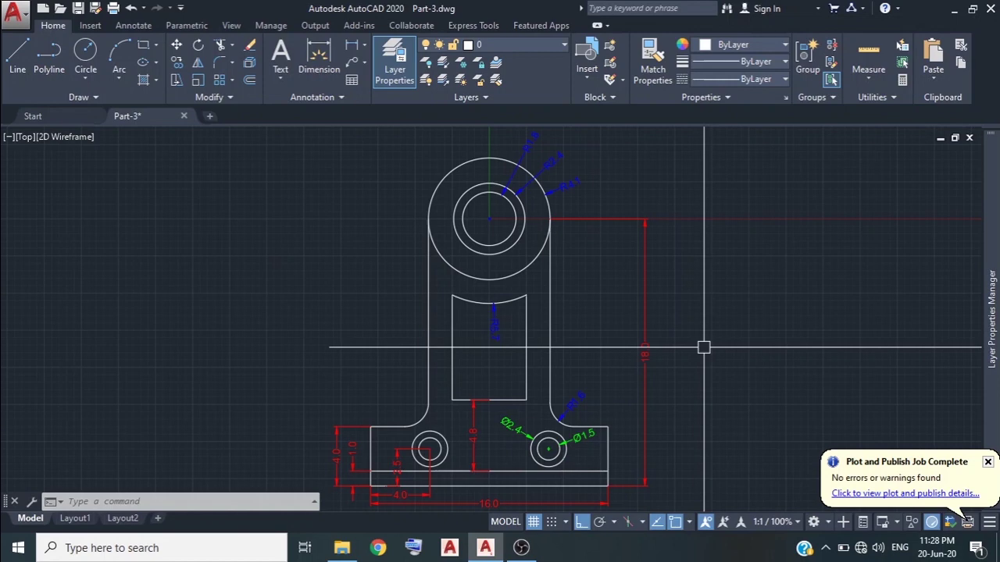
pyautogui.scroll(-2, 685, 341)
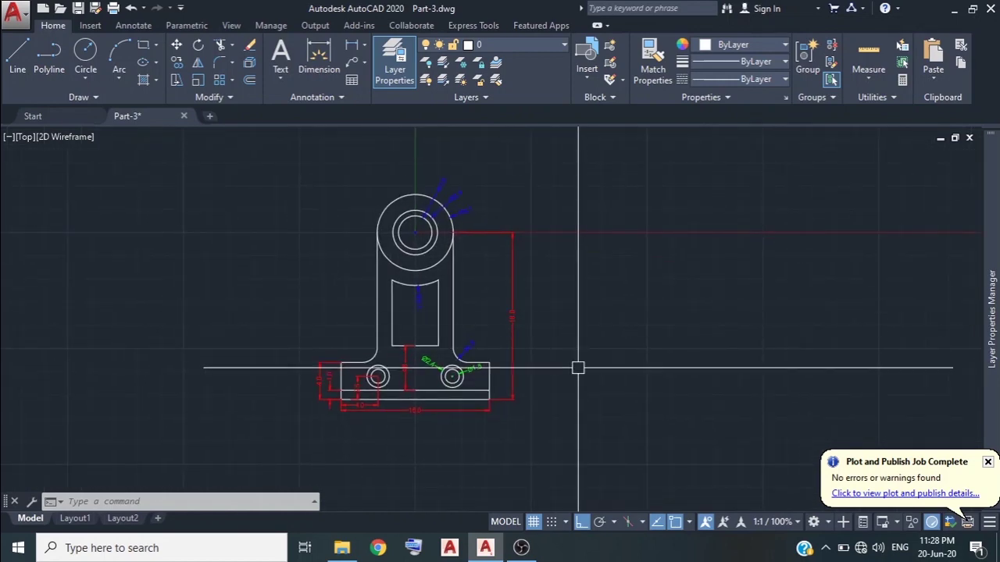
pyautogui.hotkey('ctrl', 'p')
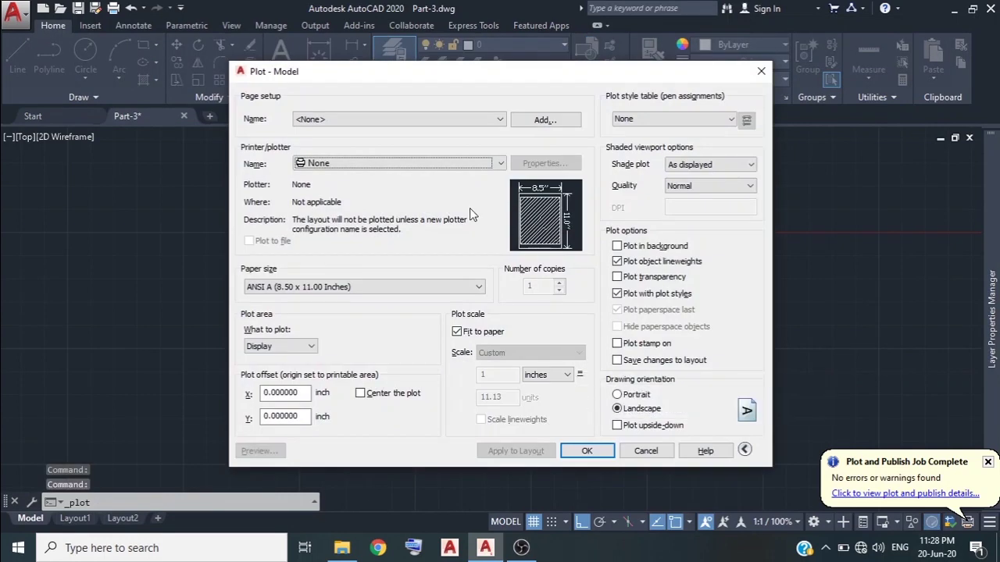
# Choose DWG To PDF.pc3 as the plotter
pyautogui.click(422, 165)
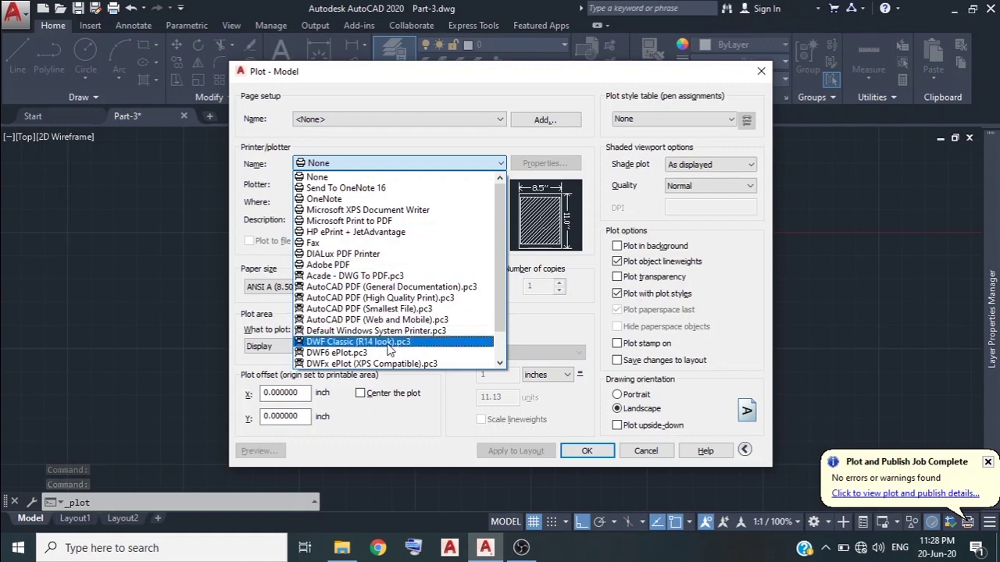
pyautogui.scroll(-1, 407, 313)
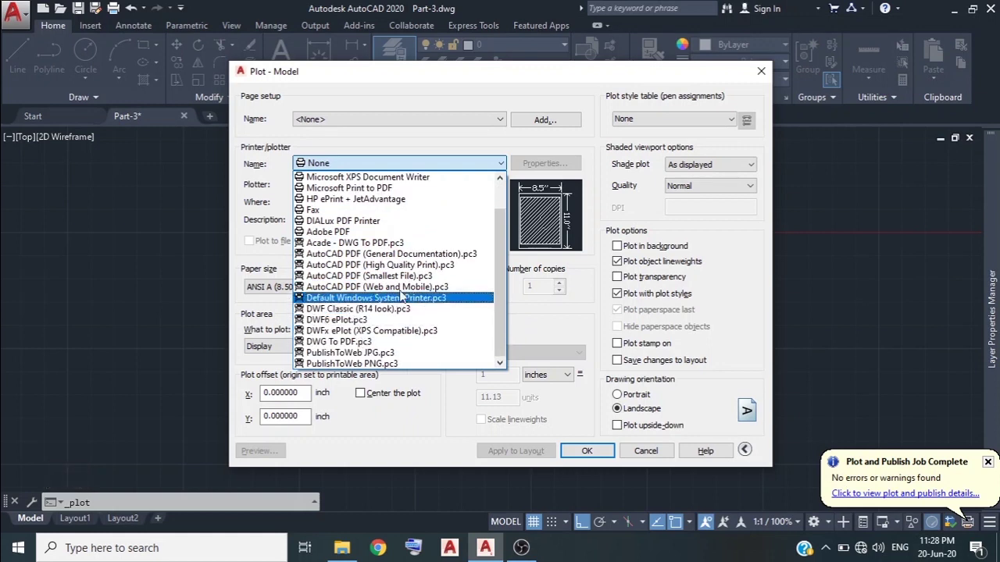
pyautogui.scroll(2, 410, 266)
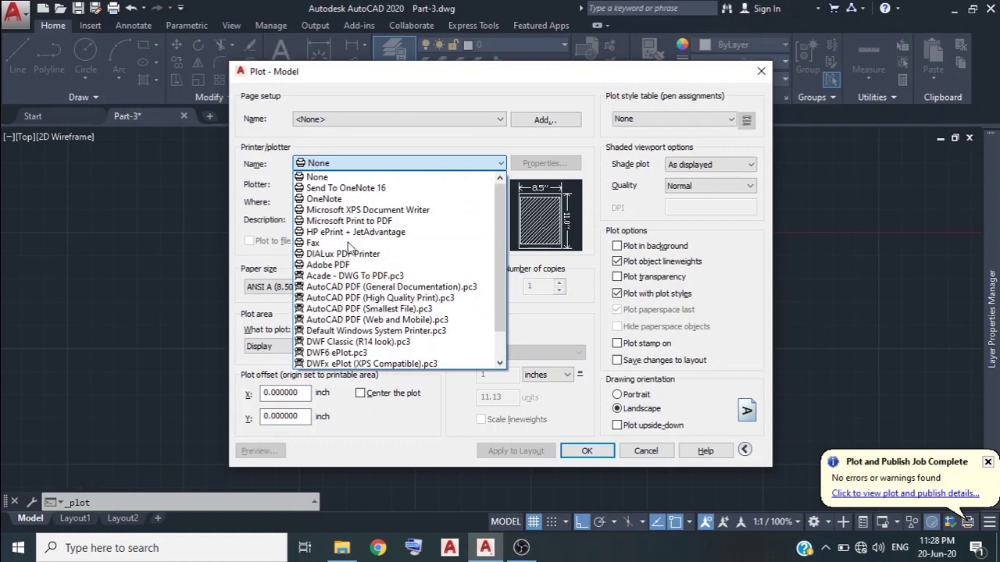
pyautogui.scroll(-1, 399, 297)
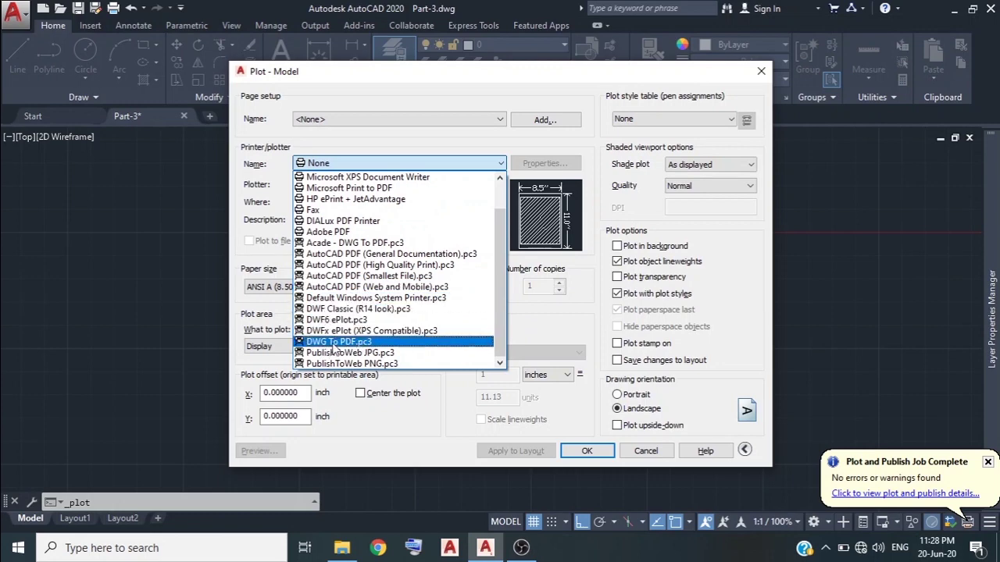
pyautogui.click(330, 343)
# Select ISO full bleed A4 paper, center the plot, and list the What to plot options
pyautogui.click(355, 290)
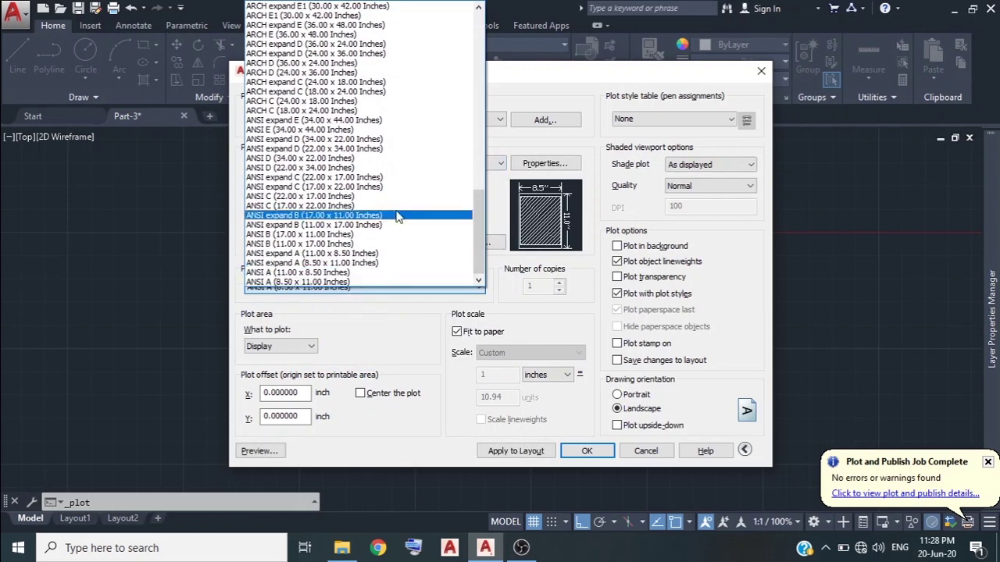
pyautogui.scroll(5, 391, 203)
pyautogui.scroll(5, 374, 165)
pyautogui.scroll(5, 375, 166)
pyautogui.scroll(5, 379, 167)
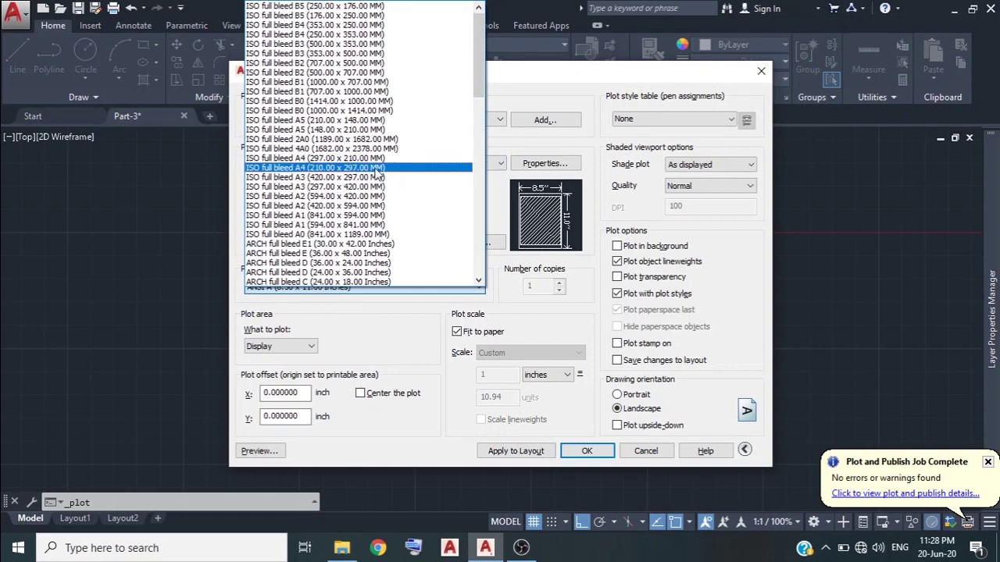
pyautogui.click(353, 168)
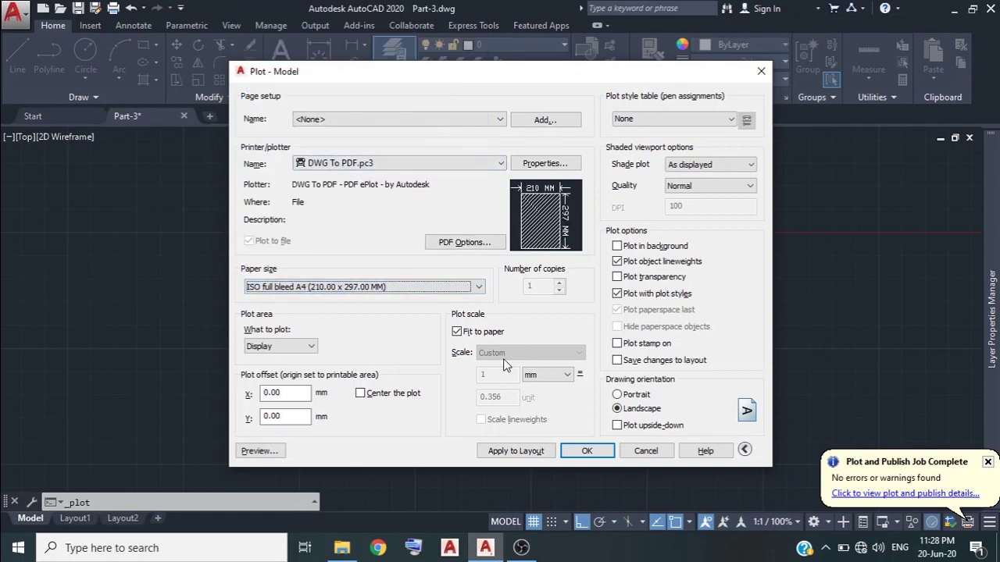
pyautogui.click(390, 398)
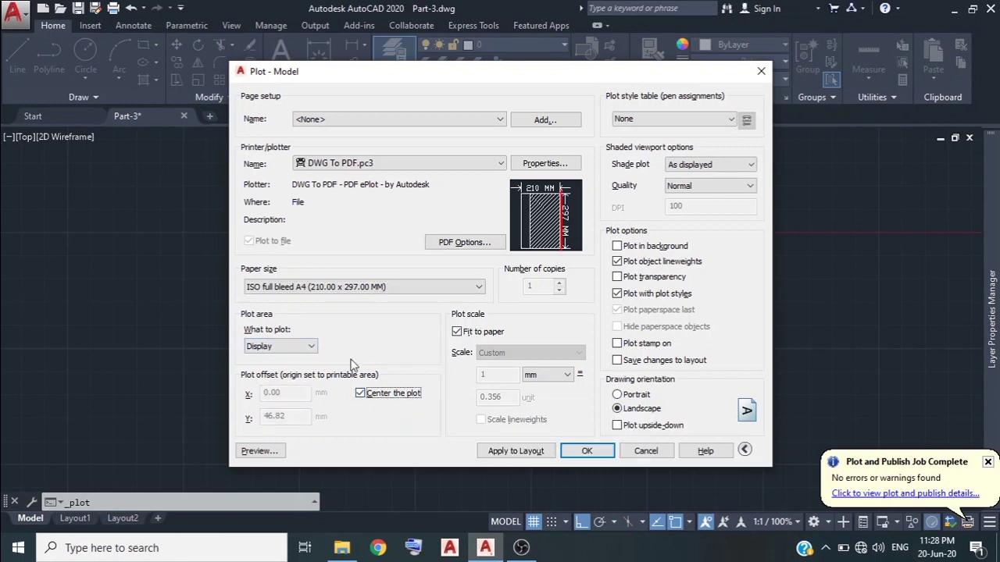
pyautogui.click(310, 349)
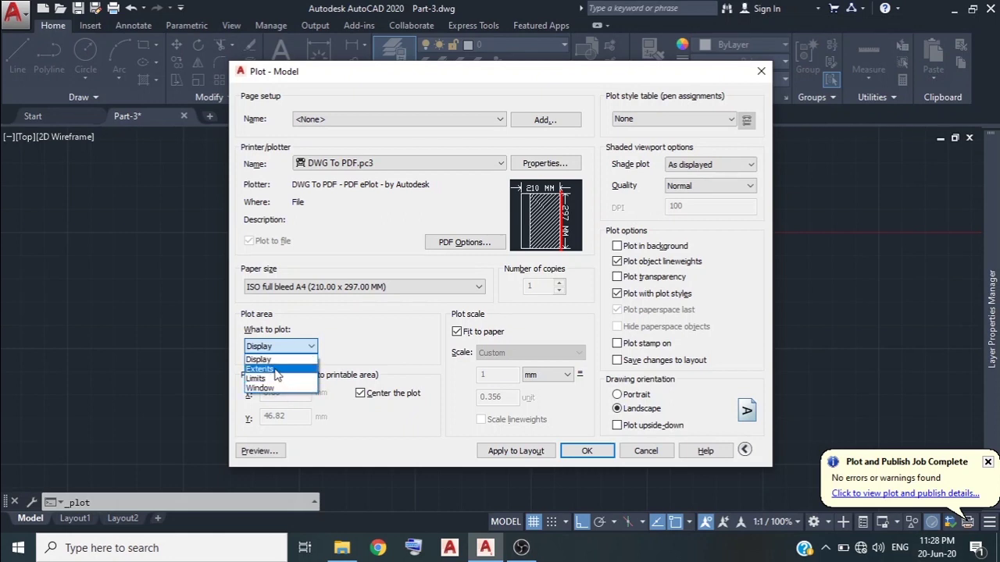
# Set the plot area to a window around the bracket and preview it
pyautogui.click(279, 386)
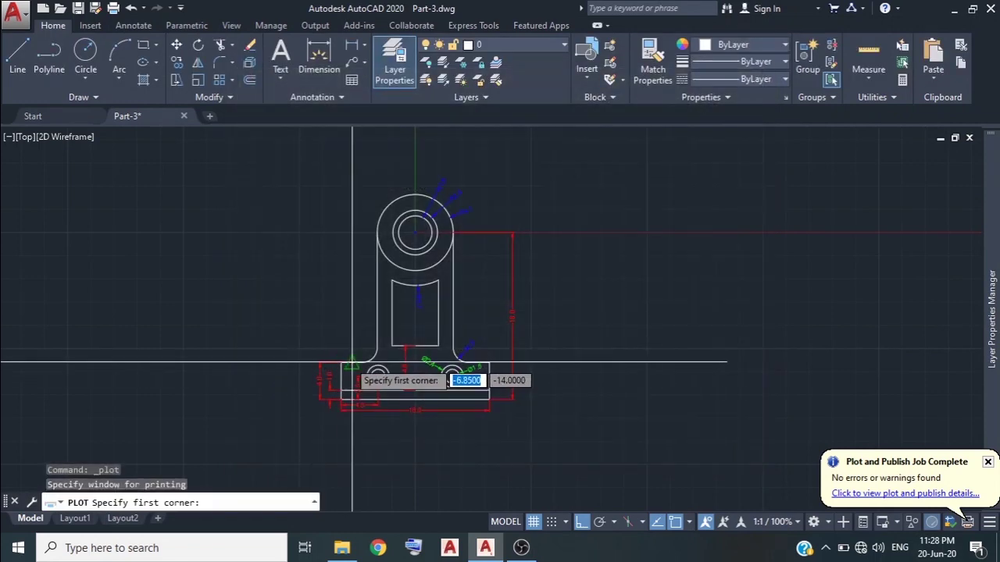
pyautogui.click(286, 166)
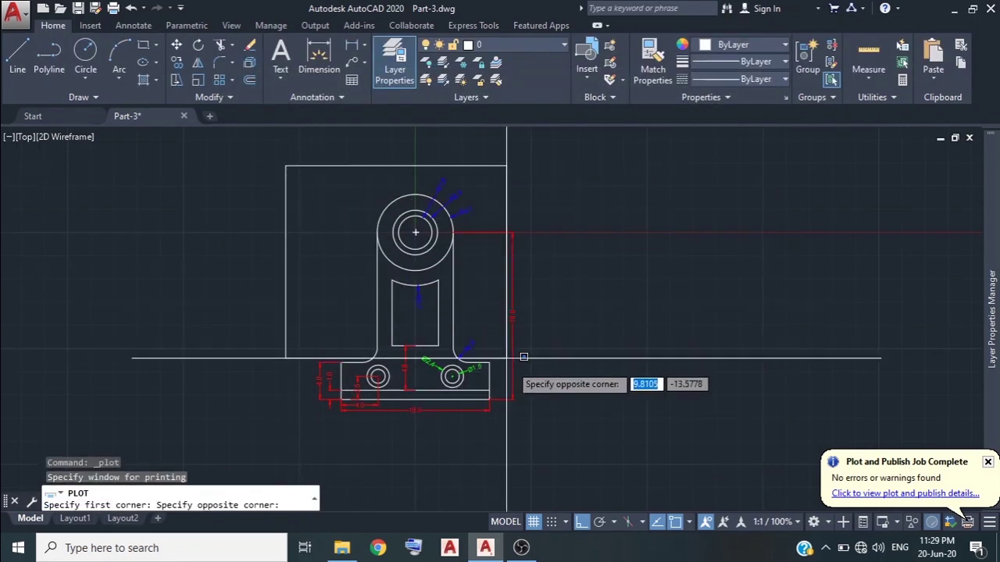
pyautogui.click(556, 436)
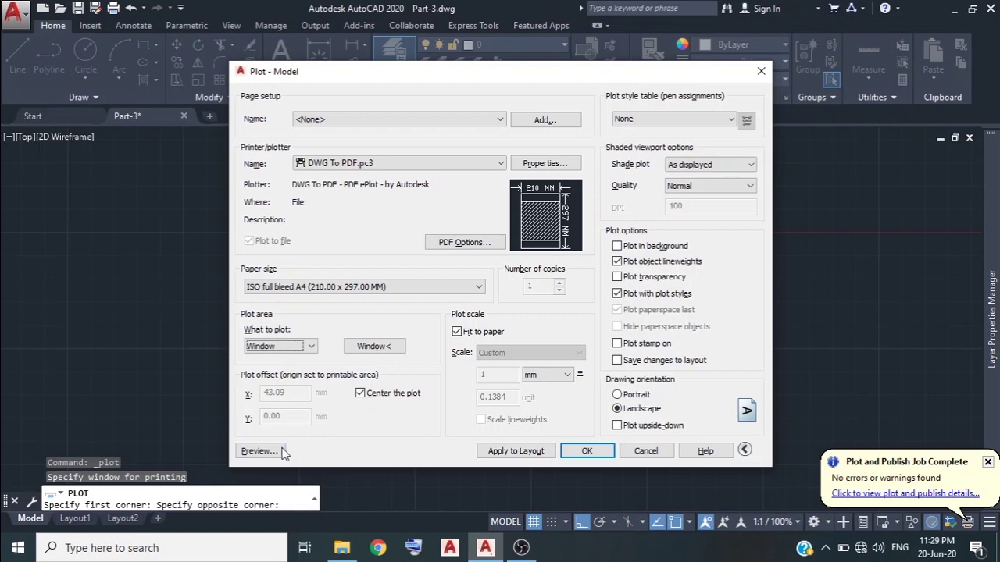
pyautogui.click(275, 452)
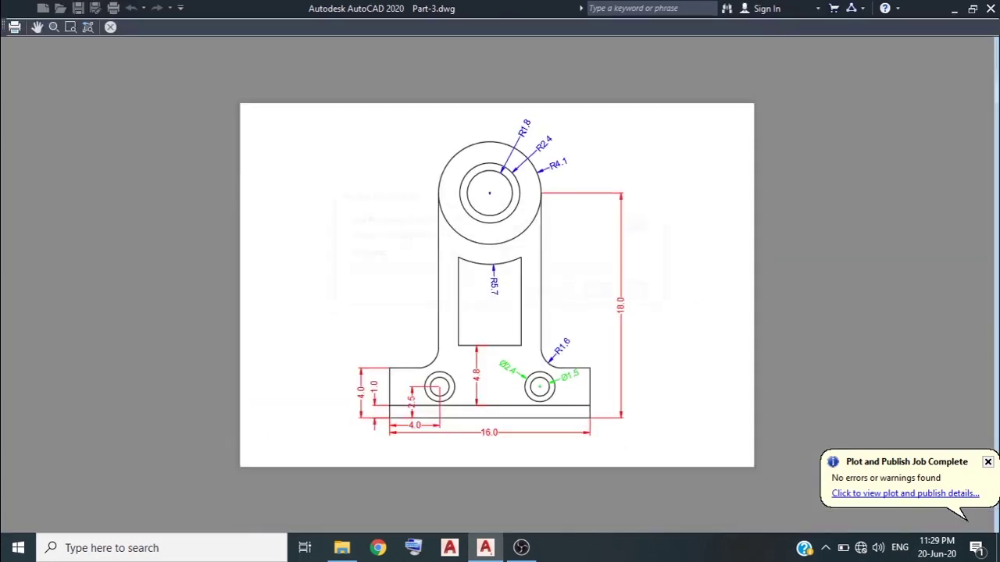
pyautogui.press('Escape')
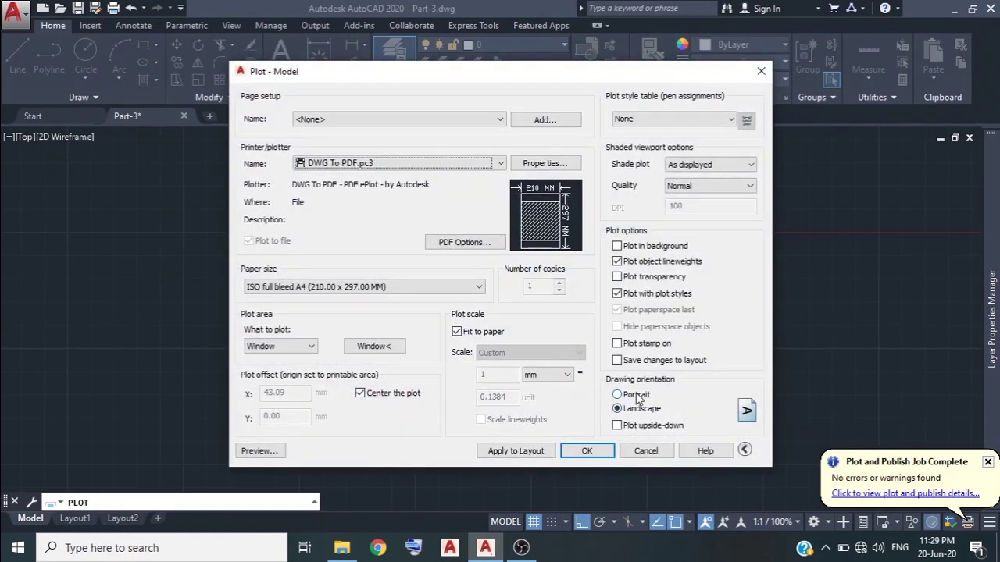
# Preview the page in portrait orientation, then switch back to landscape
pyautogui.click(642, 397)
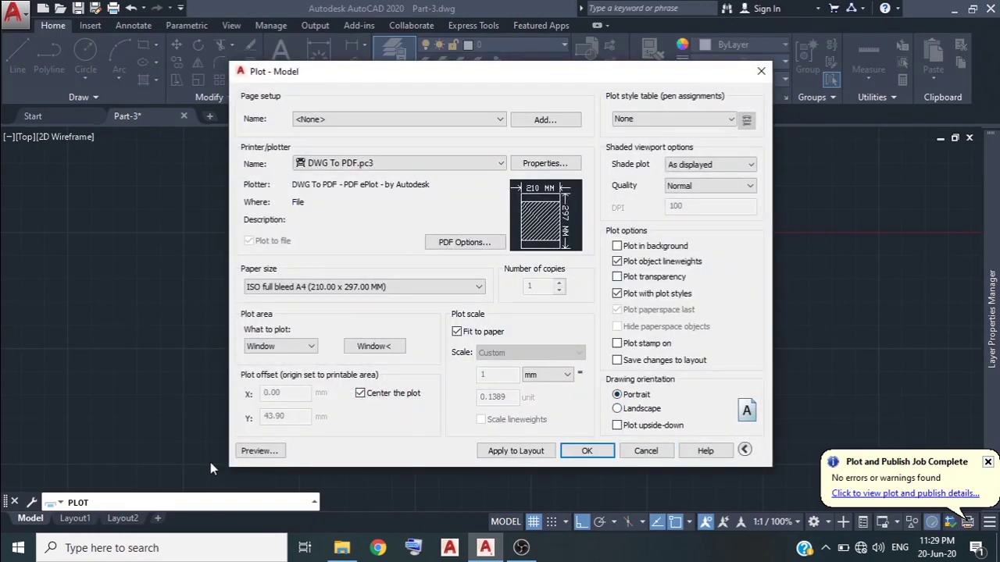
pyautogui.click(259, 451)
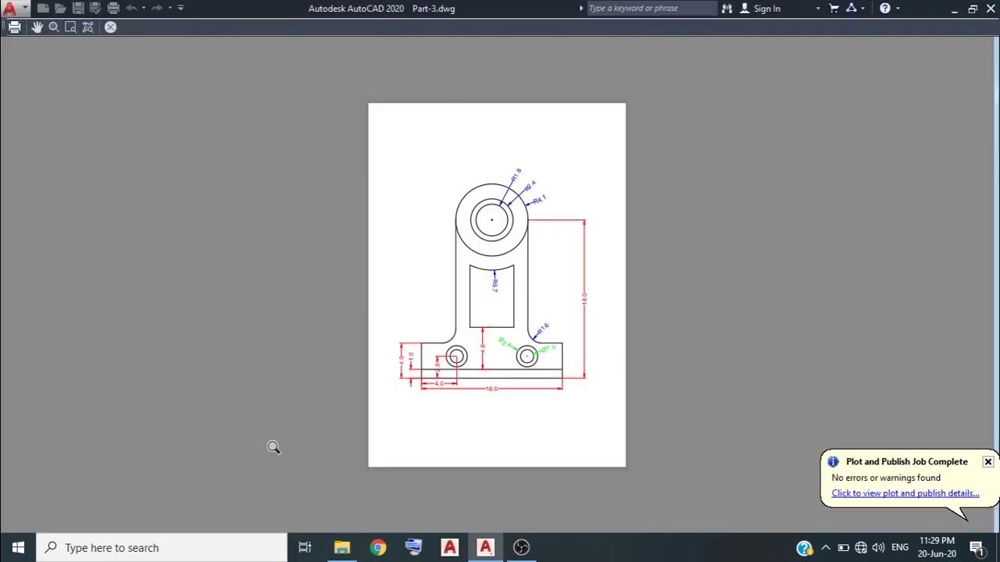
pyautogui.press('Escape')
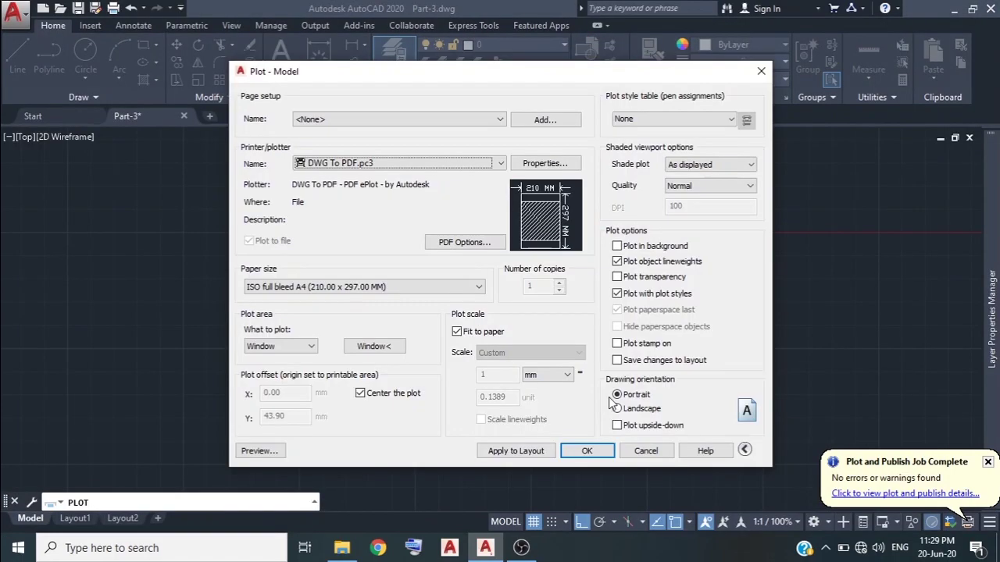
pyautogui.click(629, 409)
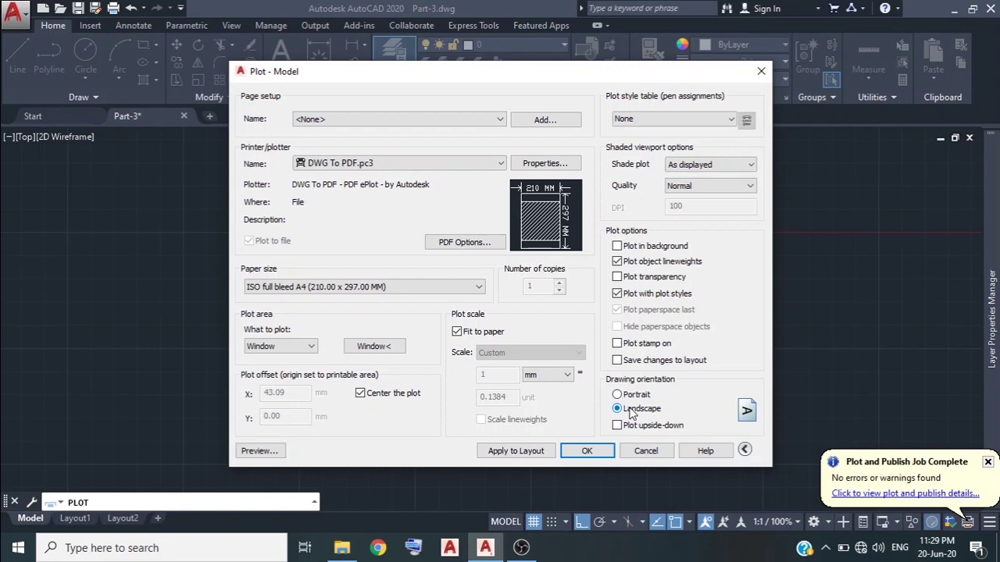
# Plot to Part-3-Model.pdf and close the PDF after it opens in Acrobat
pyautogui.click(587, 453)
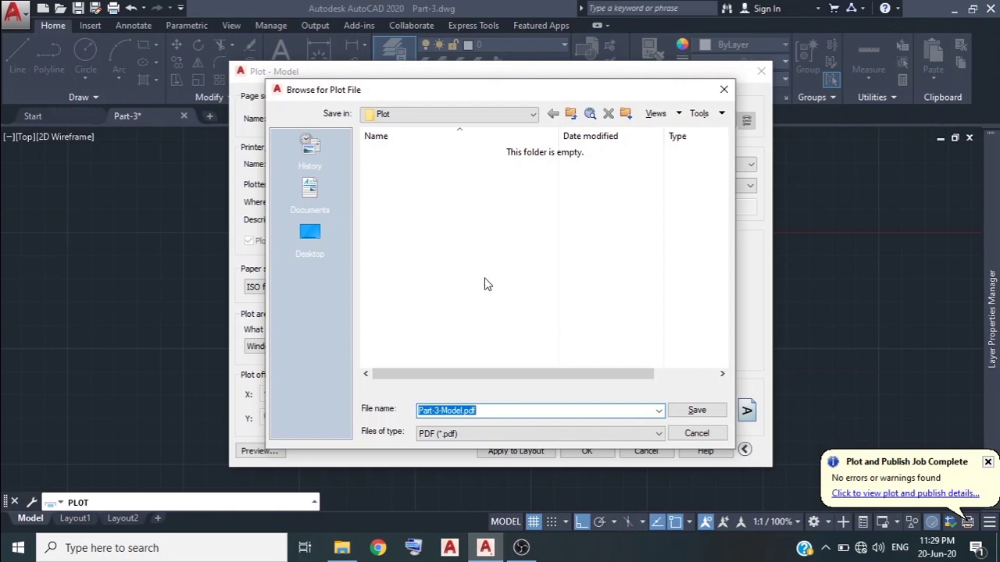
pyautogui.click(692, 411)
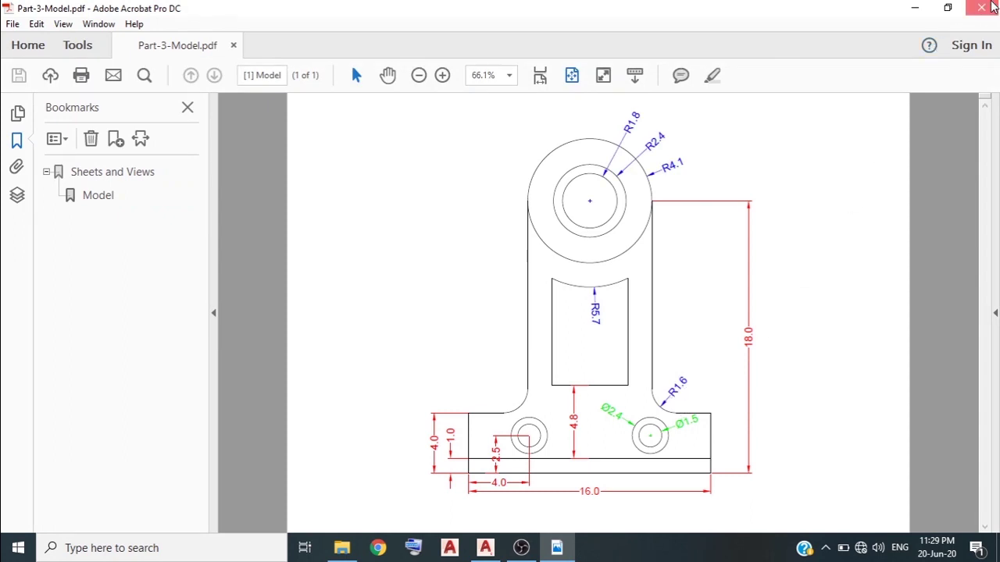
pyautogui.click(981, 8)
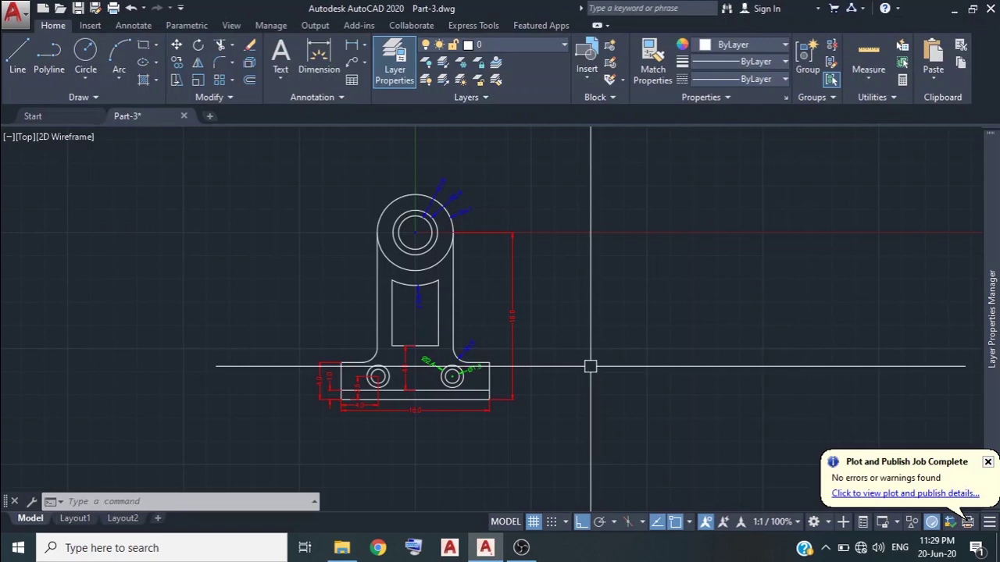
pyautogui.hotkey('ctrl', 'p')
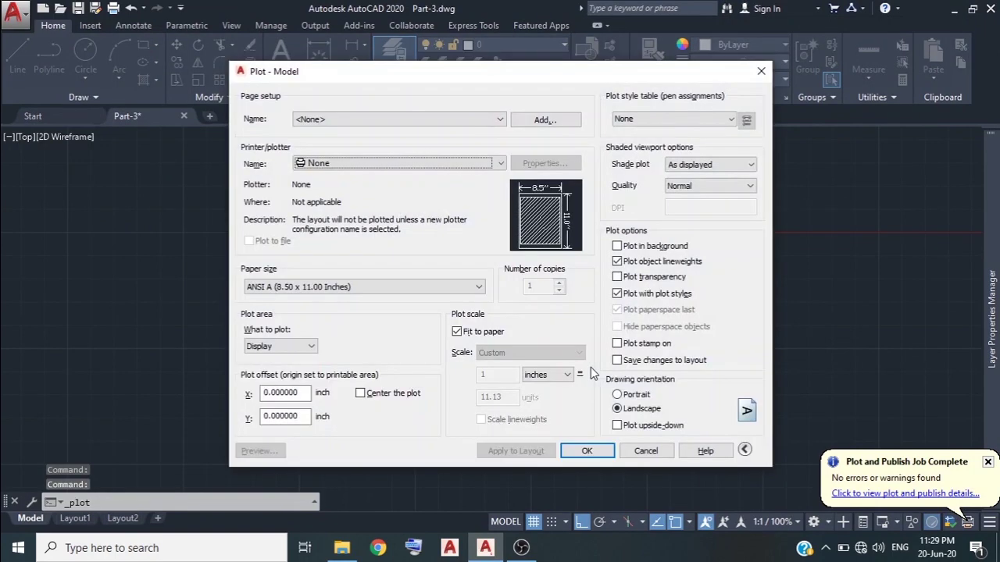
pyautogui.click(408, 165)
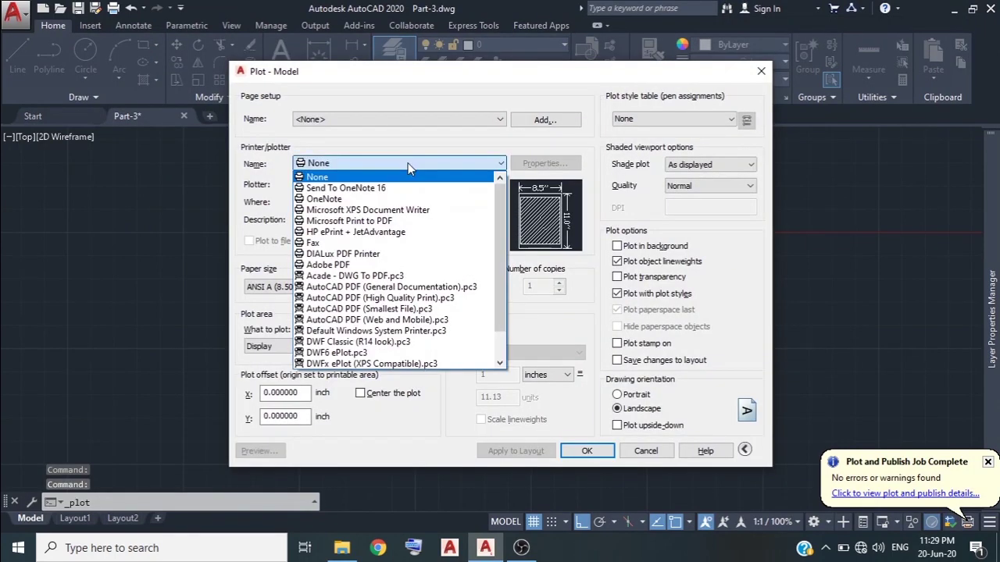
pyautogui.click(395, 233)
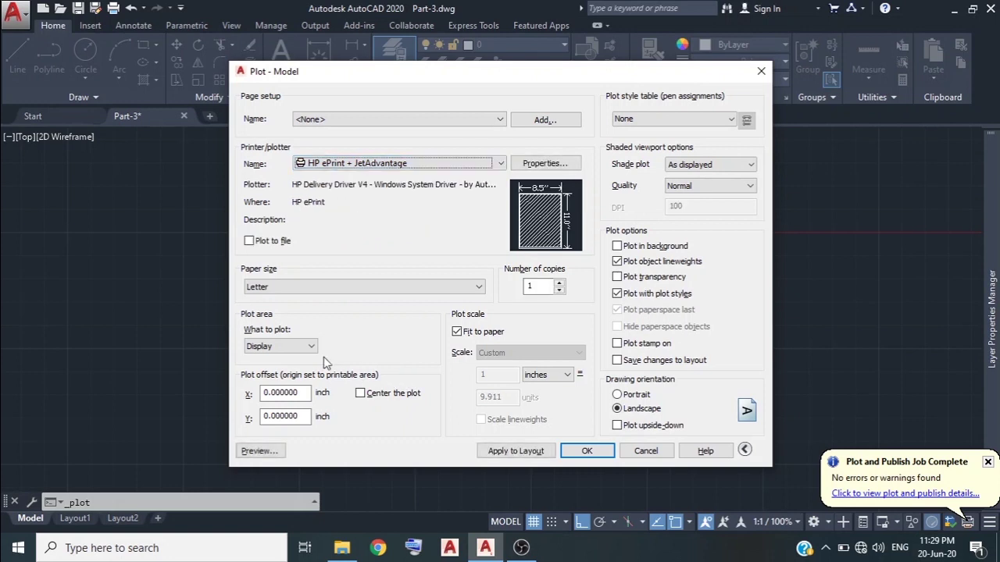
pyautogui.click(364, 287)
pyautogui.click(346, 324)
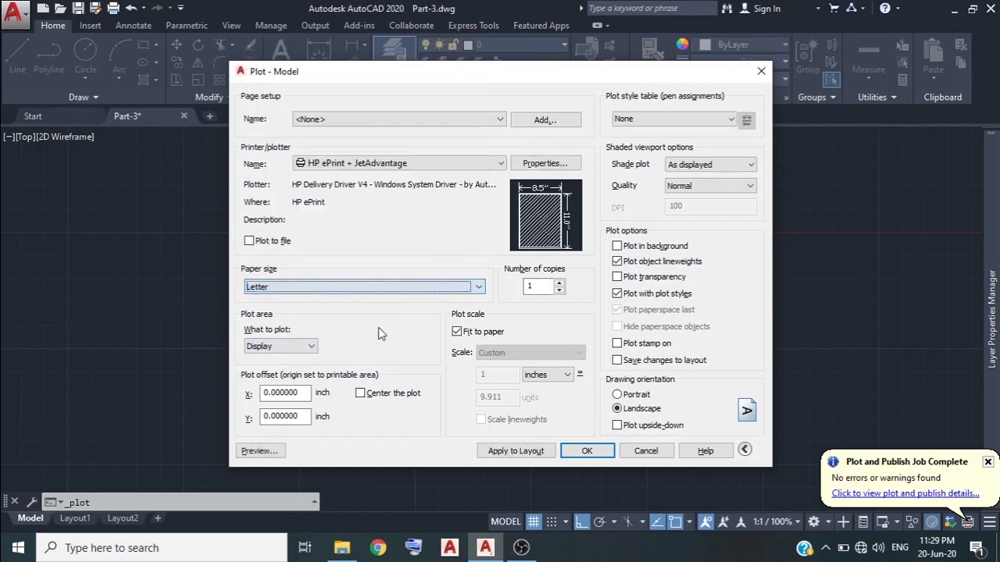
pyautogui.click(402, 393)
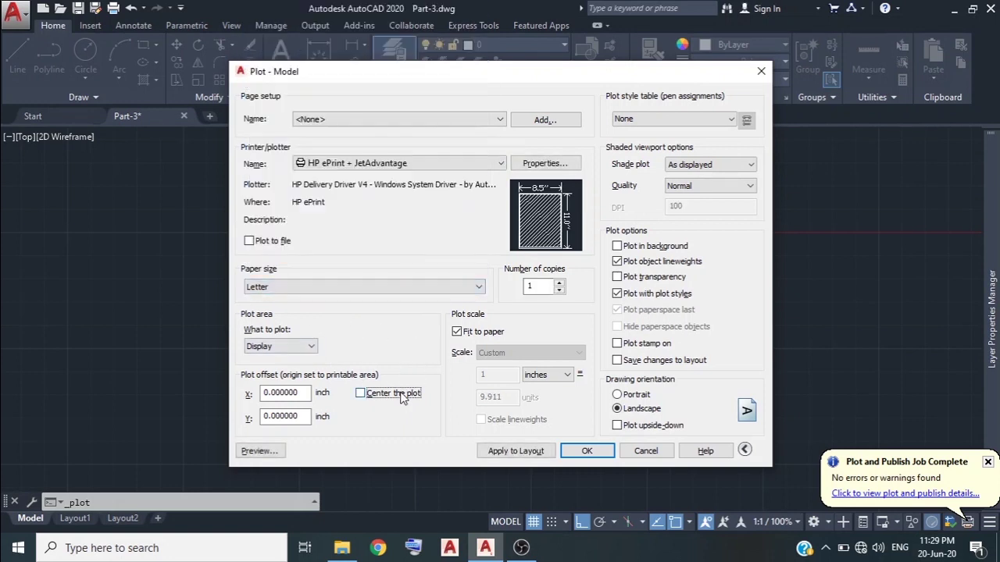
pyautogui.click(309, 349)
pyautogui.moveTo(310, 348)
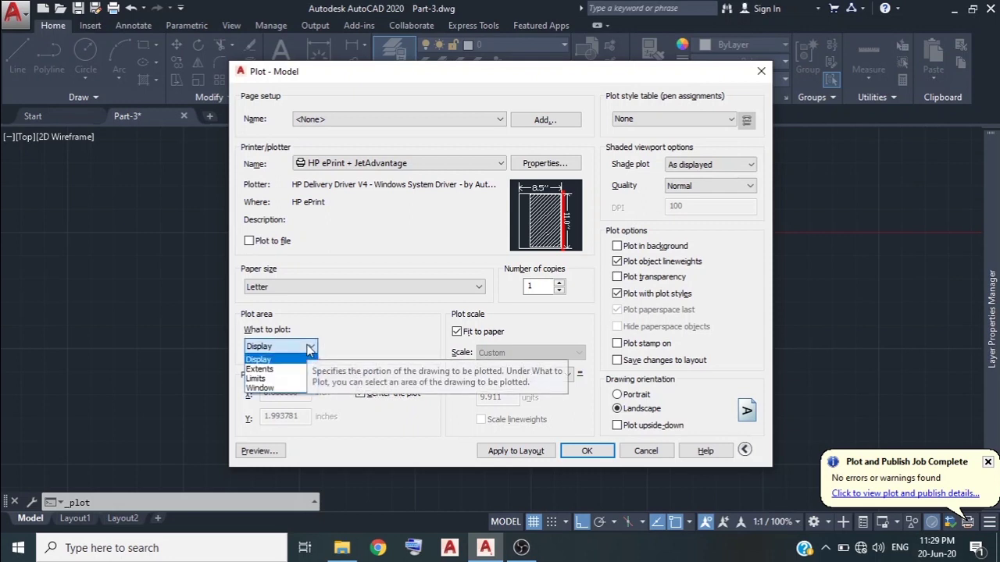
pyautogui.click(258, 359)
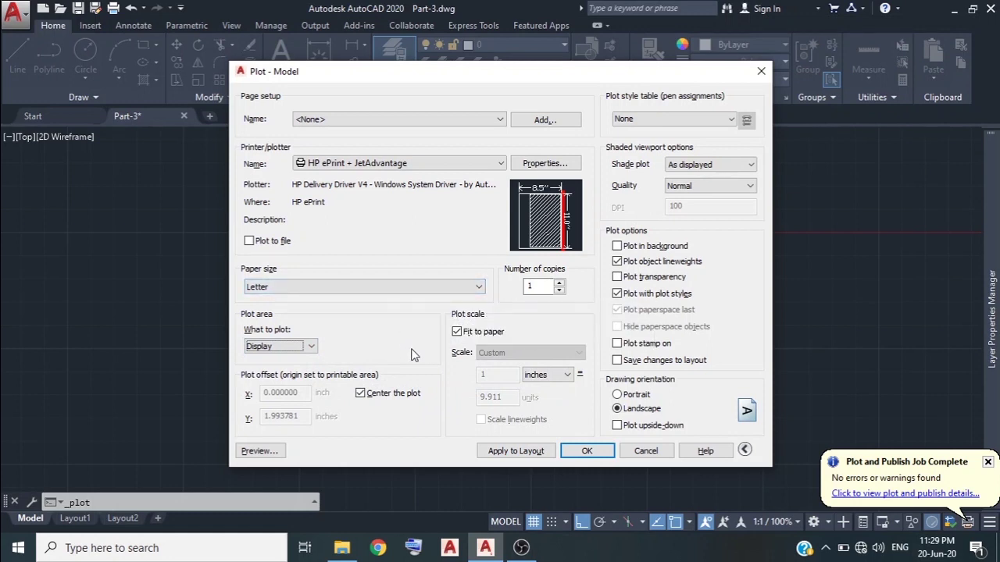
pyautogui.click(645, 450)
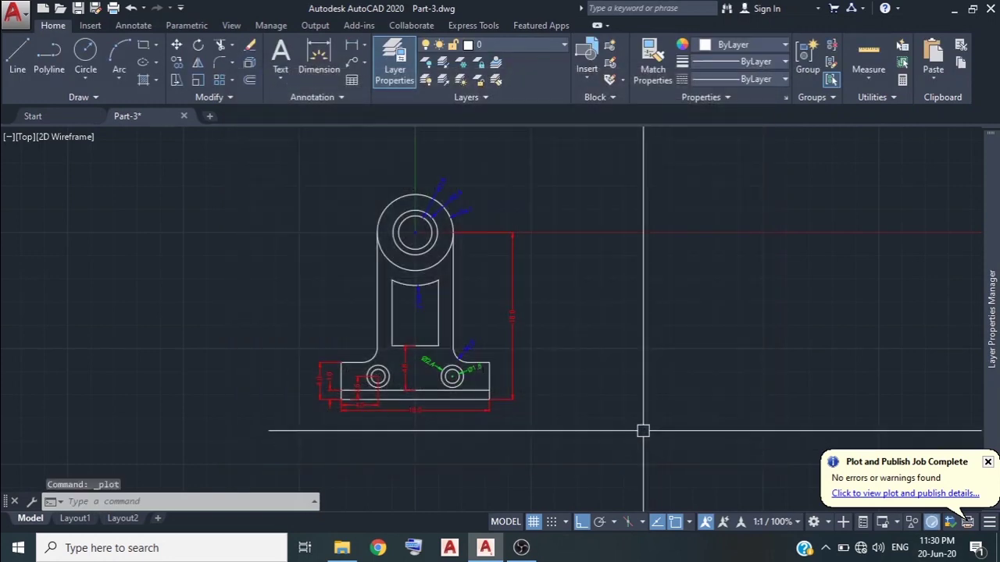
# Zoom to extents with a mouse-wheel double-click to show the entire Part-3 bracket
pyautogui.middleClick(574, 335)
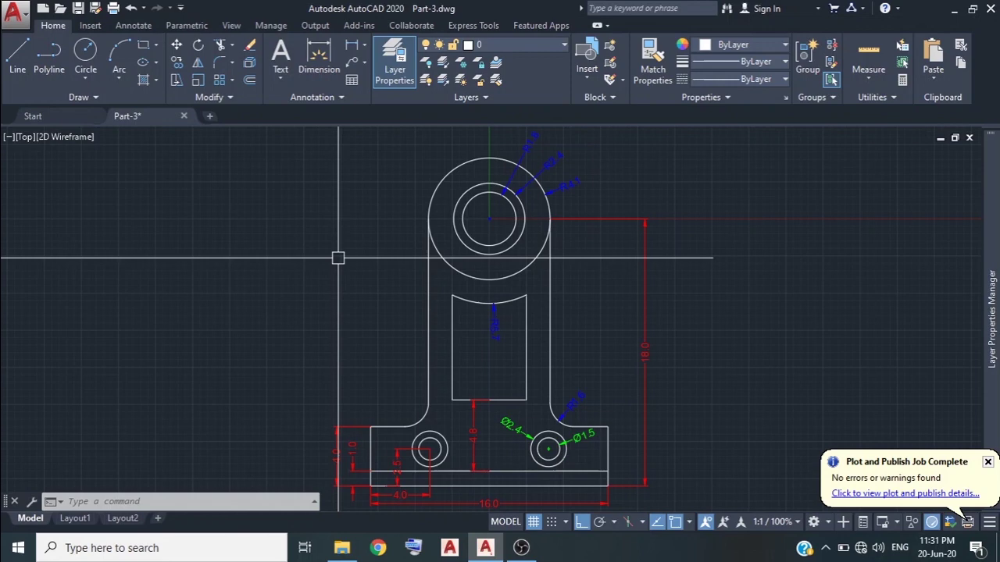
# Set the ribbon display to Minimize to Tabs
pyautogui.click(609, 26)
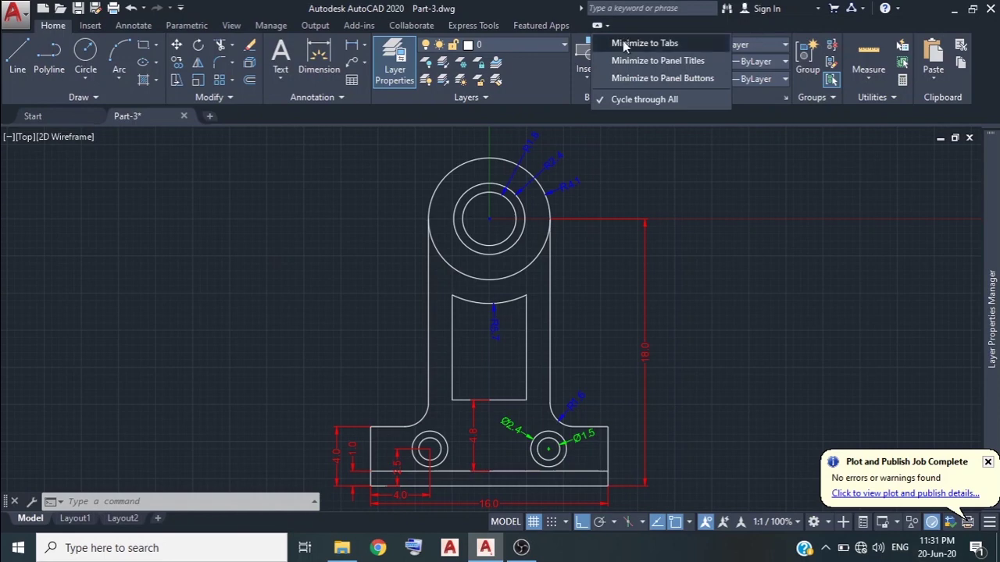
pyautogui.click(625, 43)
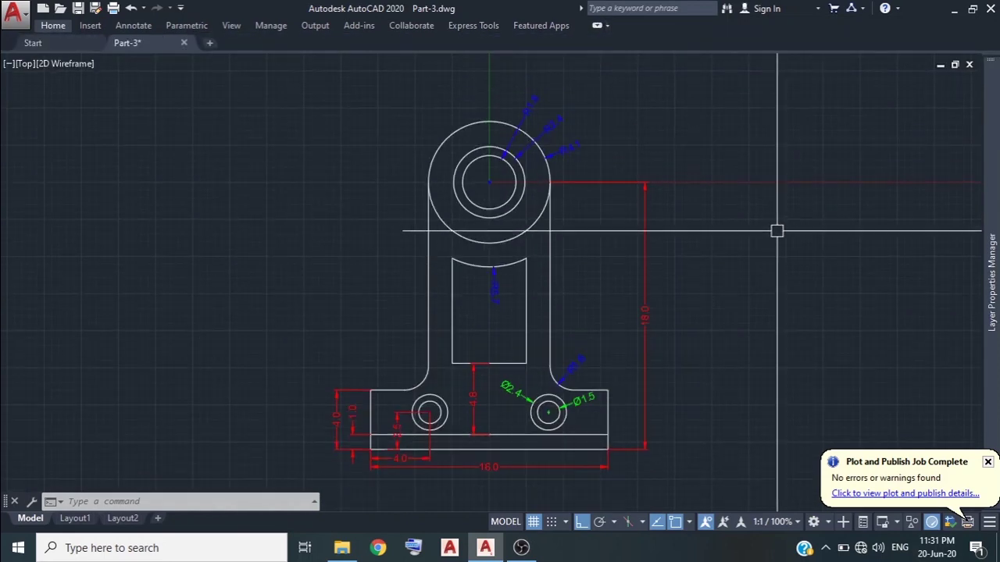